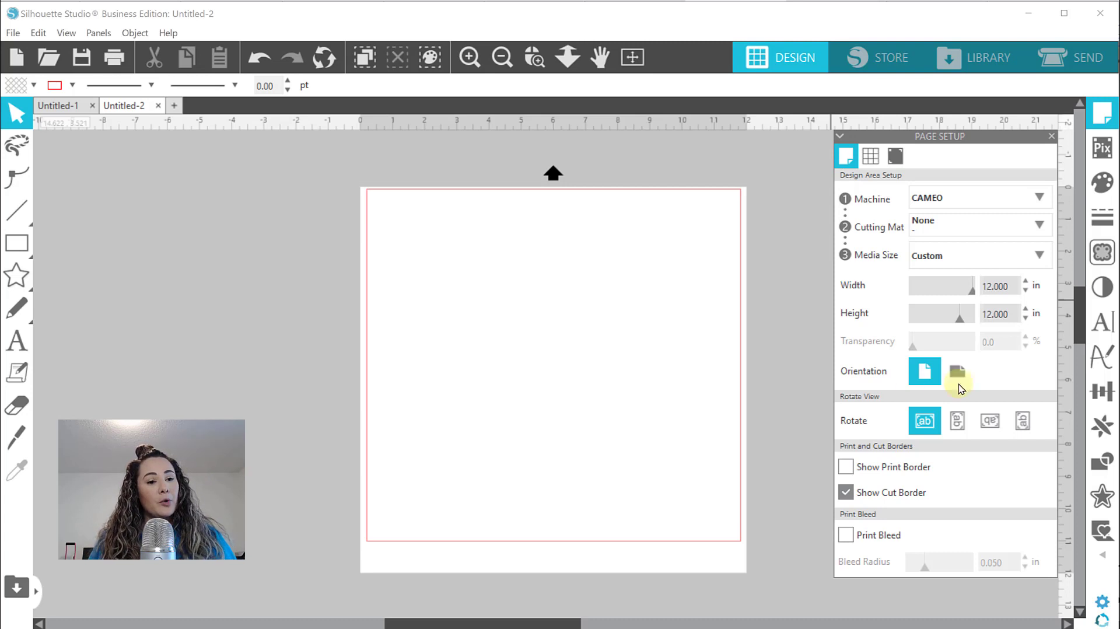
# Draw a rectangle about 4.02 by 2.19 in within the page's upper-left area.
pyautogui.moveTo(14, 248)
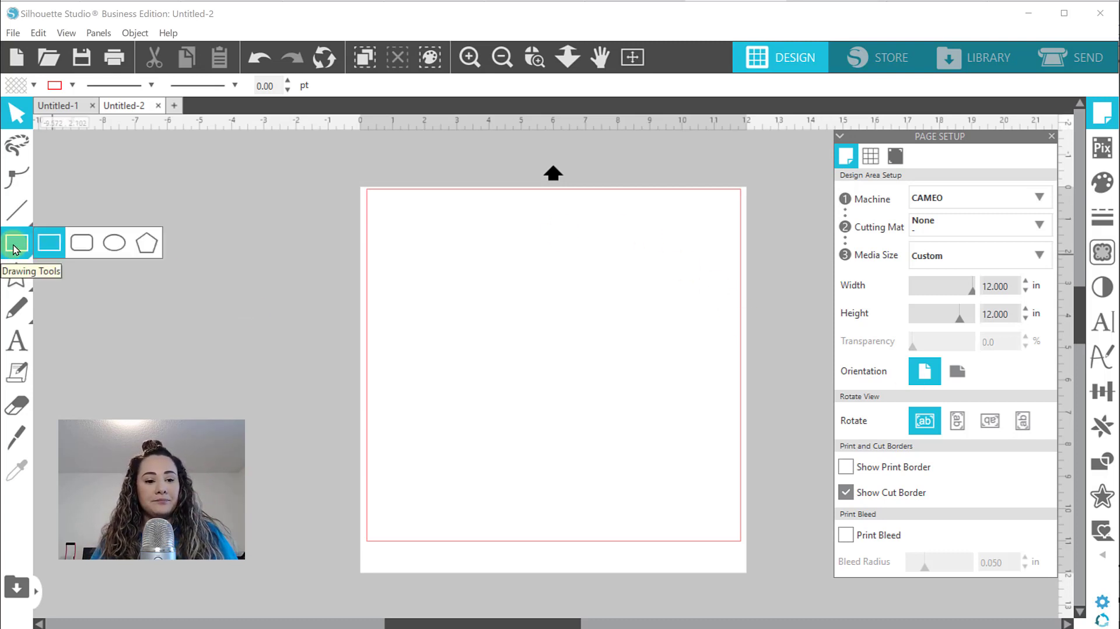
pyautogui.click(45, 245)
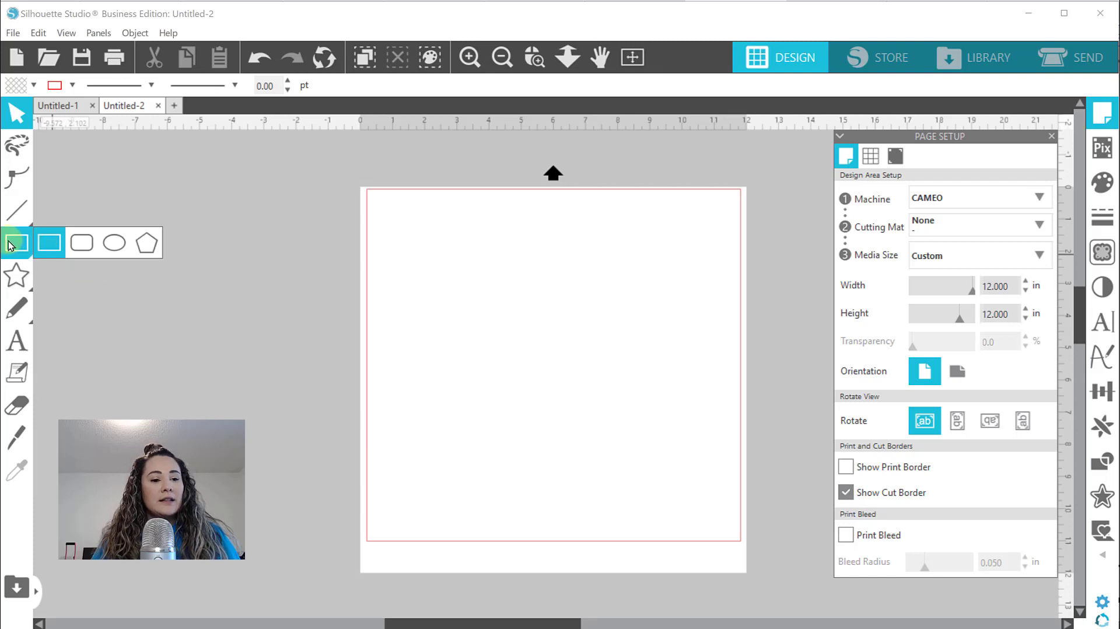
pyautogui.click(49, 244)
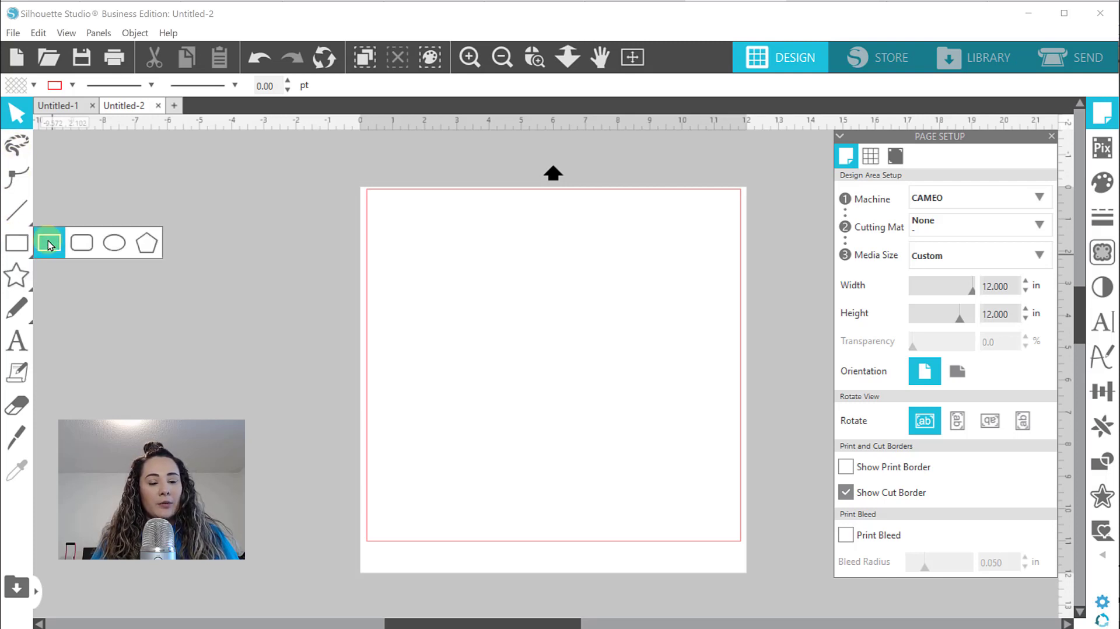
pyautogui.click(49, 244)
pyautogui.moveTo(412, 247); pyautogui.dragTo(541, 320)
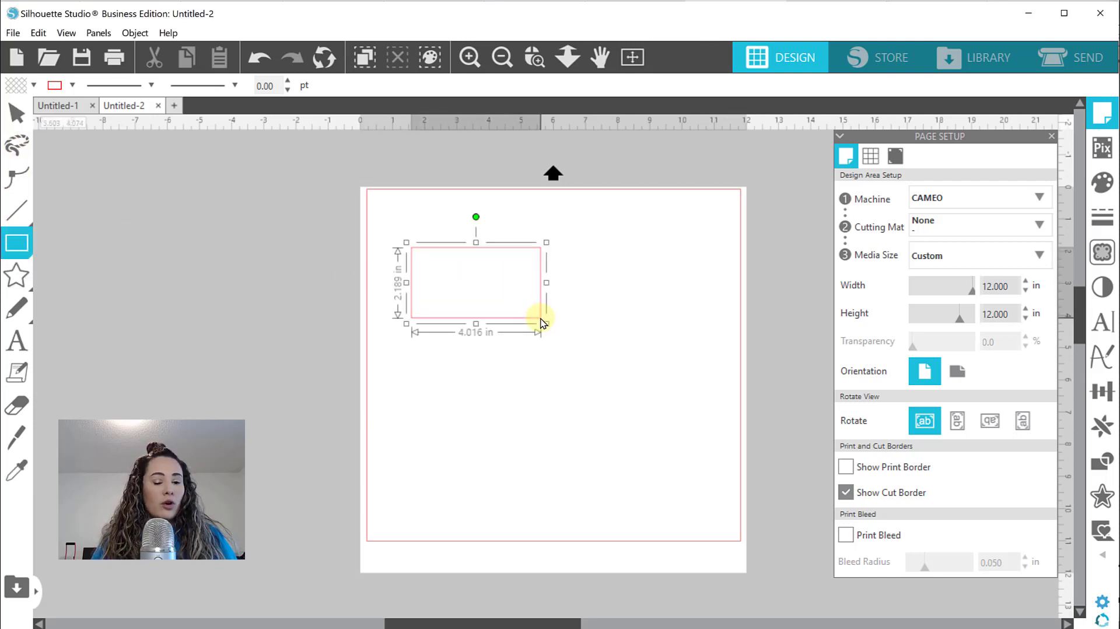
pyautogui.click(13, 115)
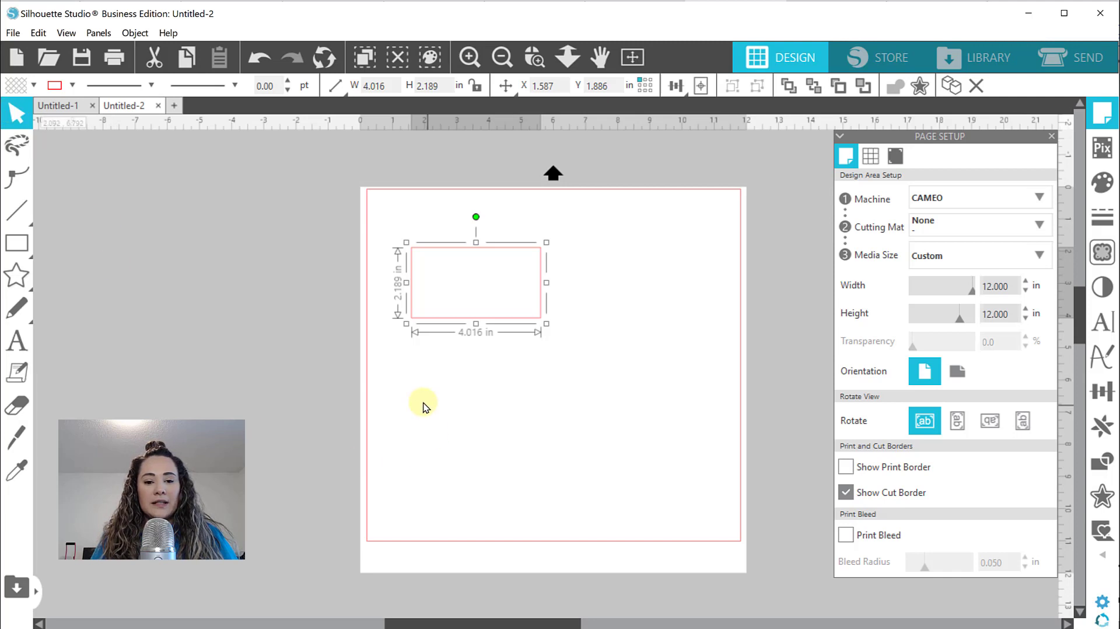
# Set the rectangle's width to 4 in and its height to 3 in.
pyautogui.click(451, 323)
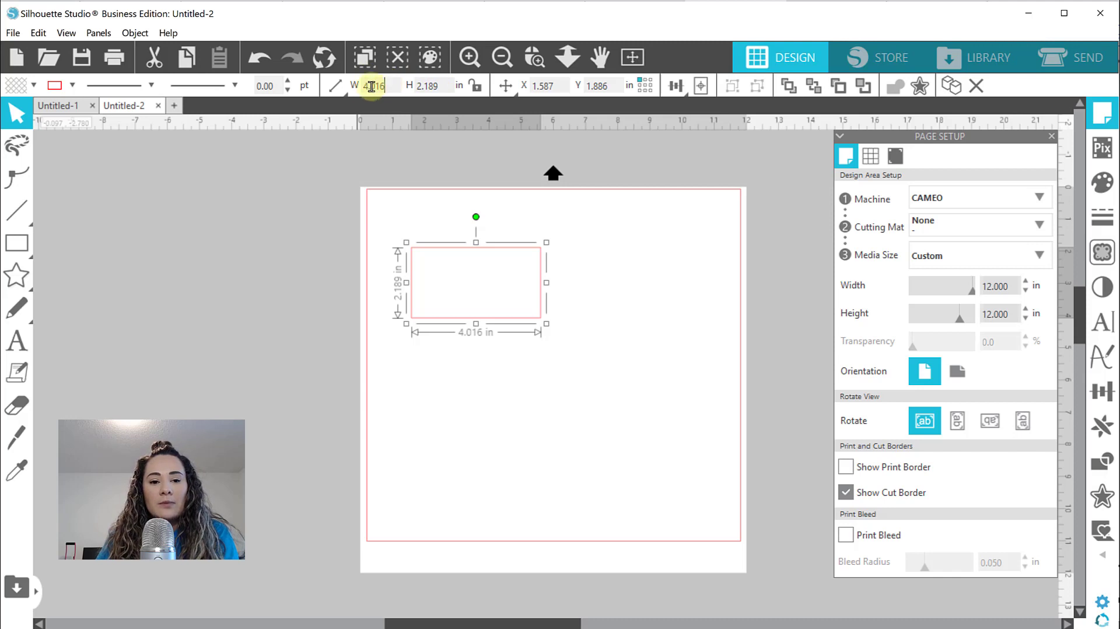
pyautogui.click(372, 86)
pyautogui.click(341, 88)
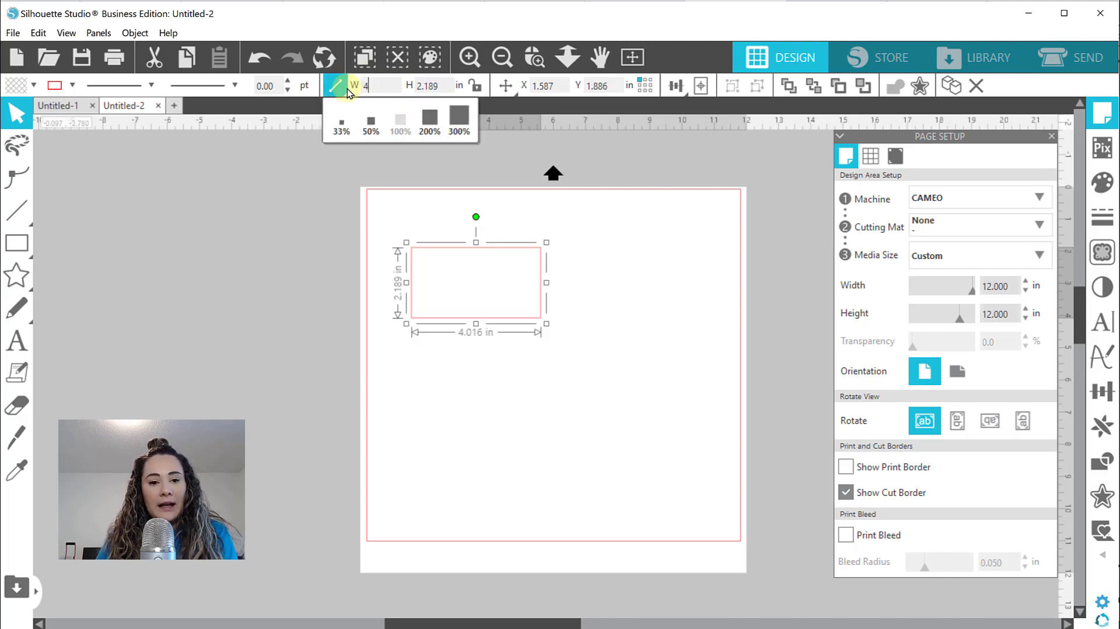
pyautogui.press('Return')
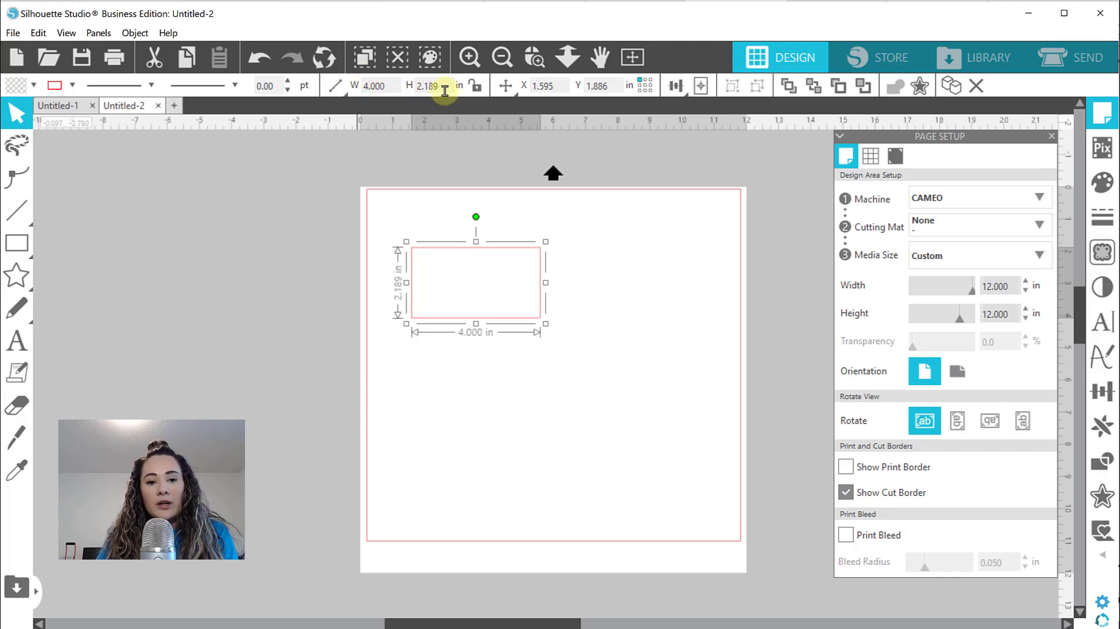
pyautogui.click(444, 87)
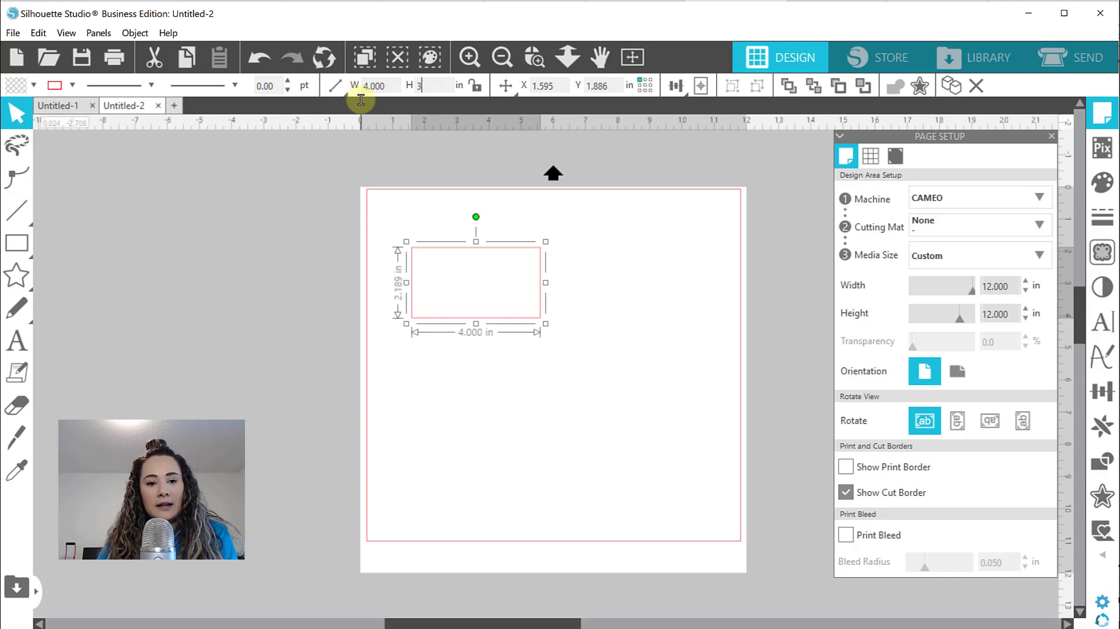
pyautogui.write('3')
pyautogui.press('Return')
pyautogui.click(500, 467)
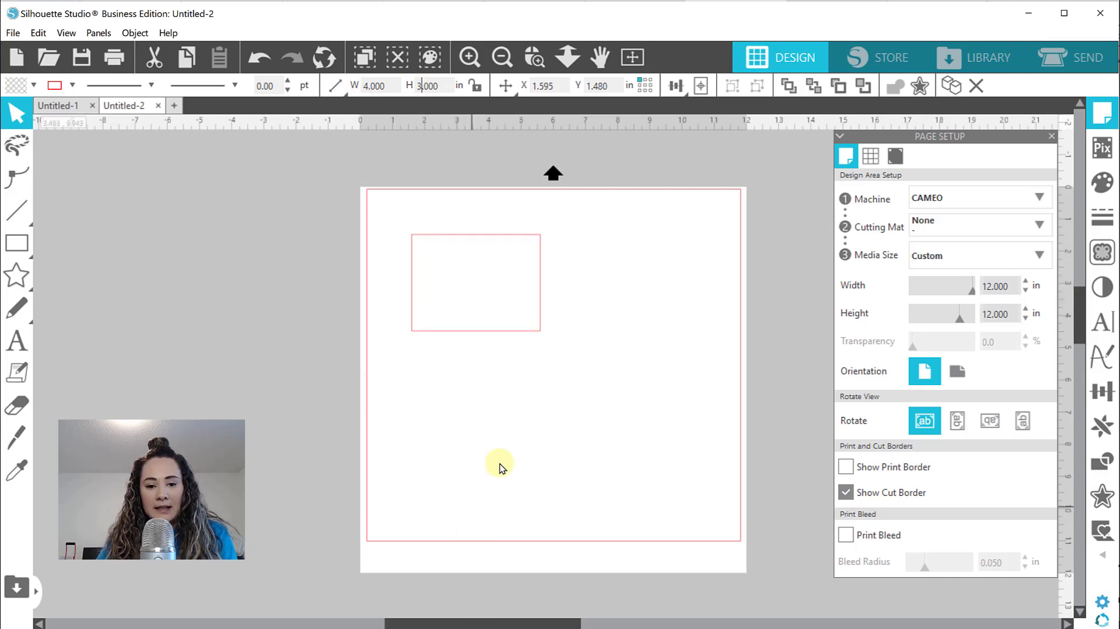
pyautogui.click(494, 236)
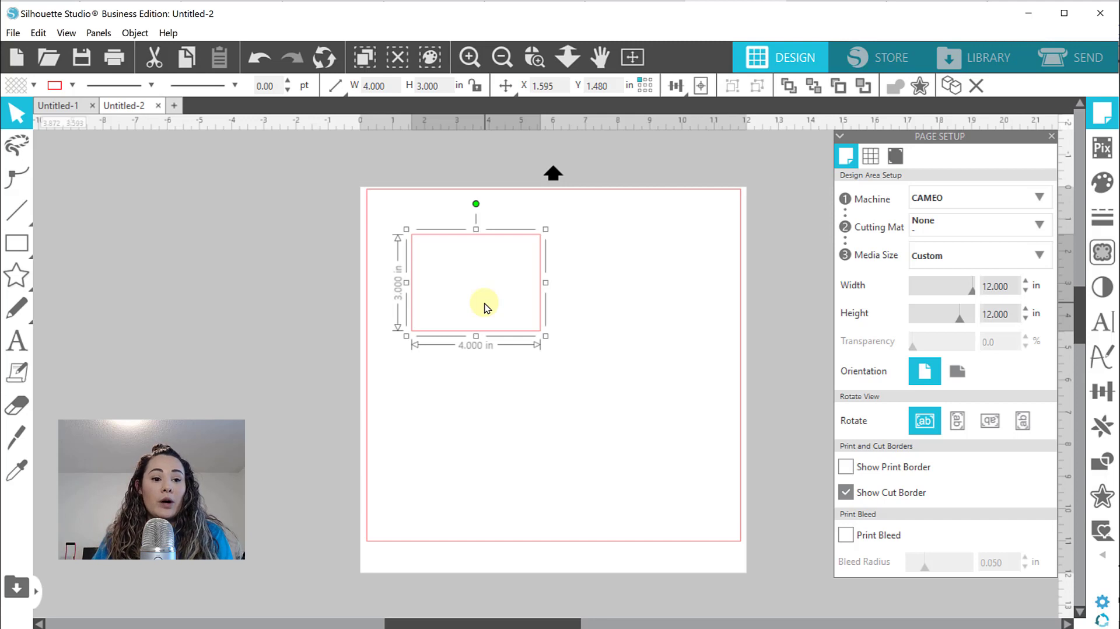
# Add the text "one" on the page below the rectangle.
pyautogui.click(17, 340)
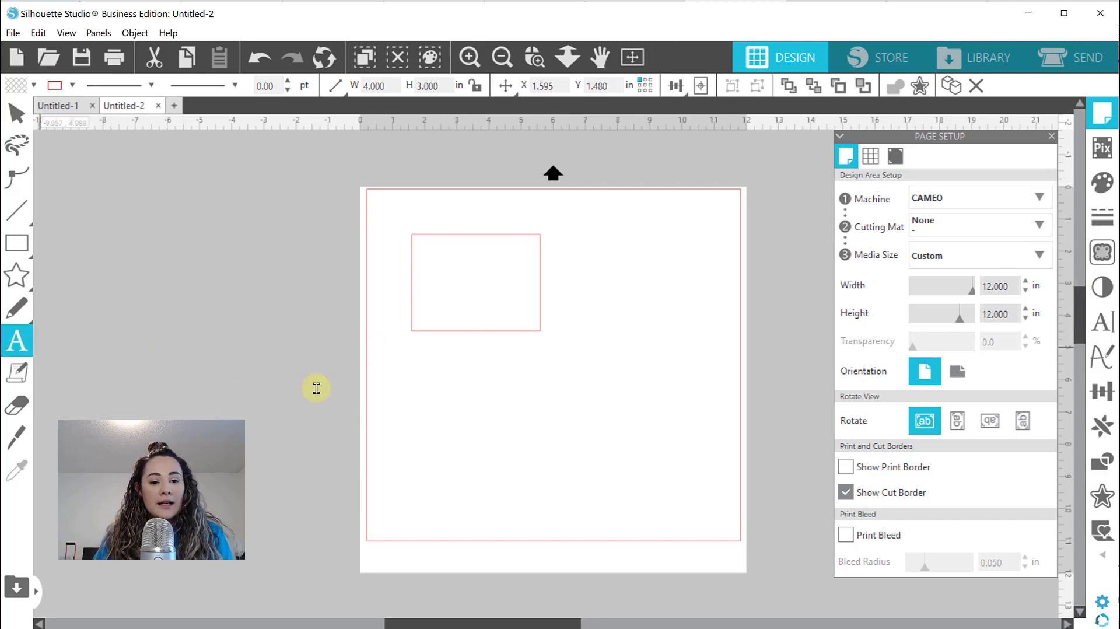
pyautogui.click(446, 401)
pyautogui.write('one')
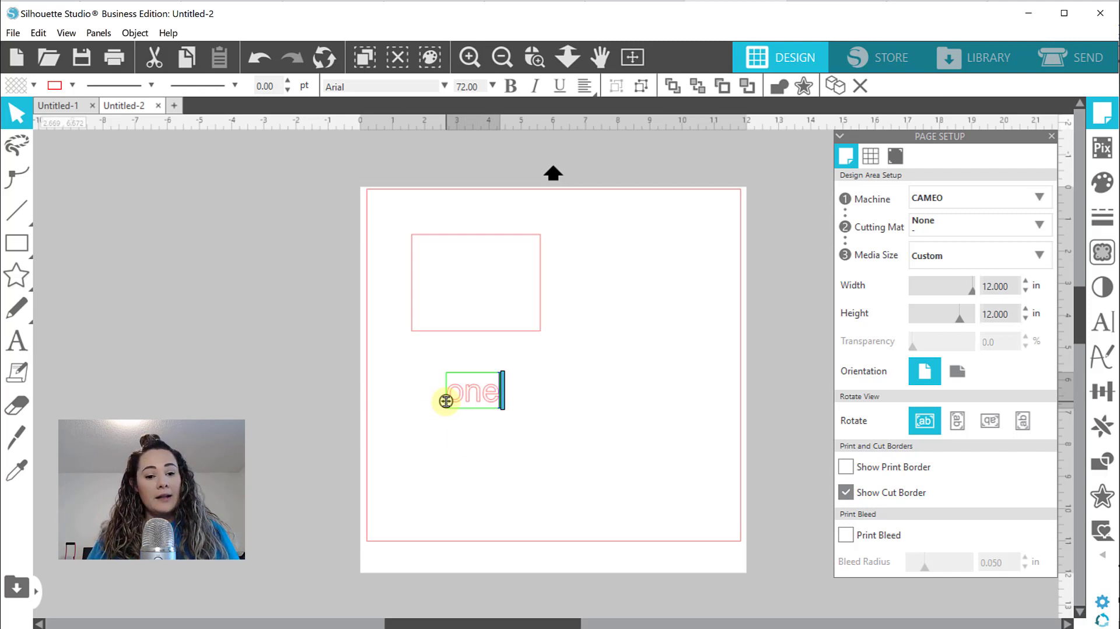
pyautogui.click(467, 425)
# Change the font of the "one" text to Madina Clean Alt.
pyautogui.click(457, 395)
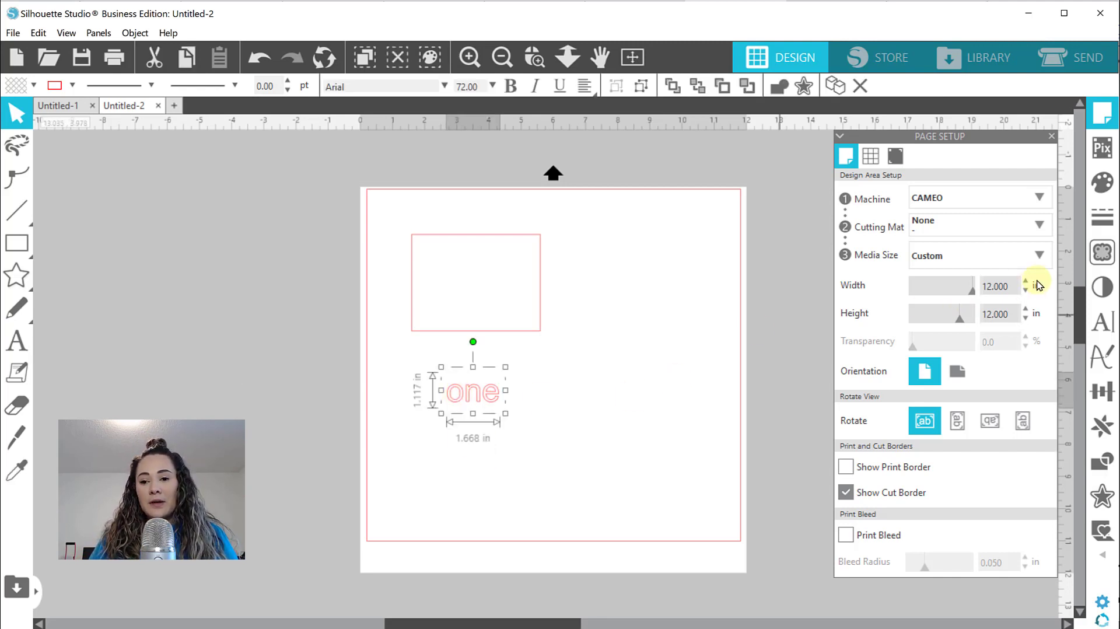
pyautogui.click(1102, 321)
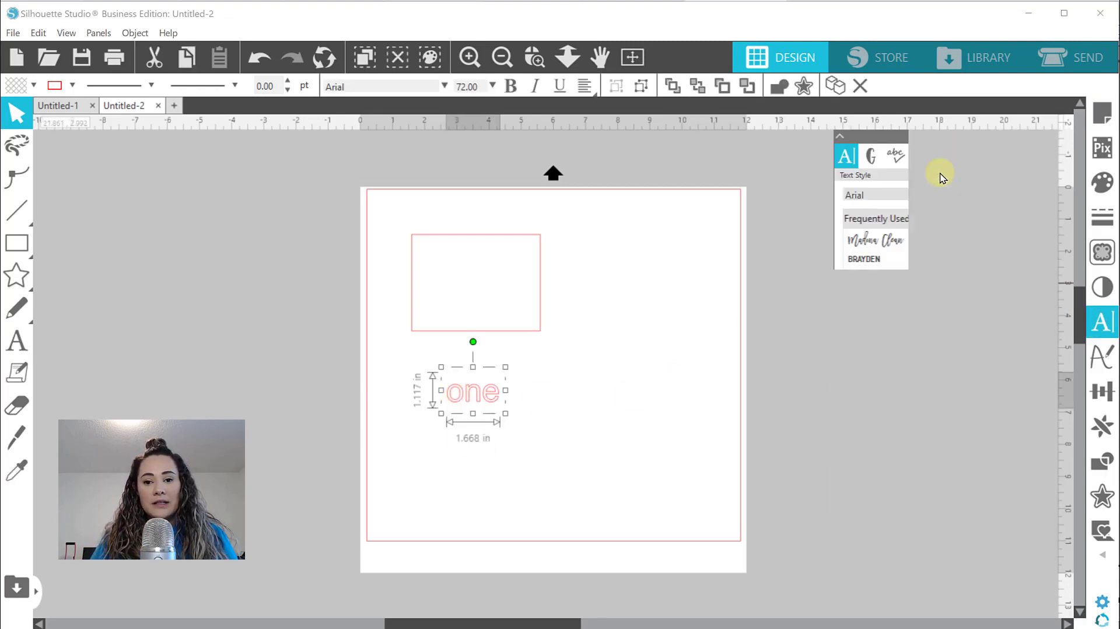
pyautogui.click(875, 192)
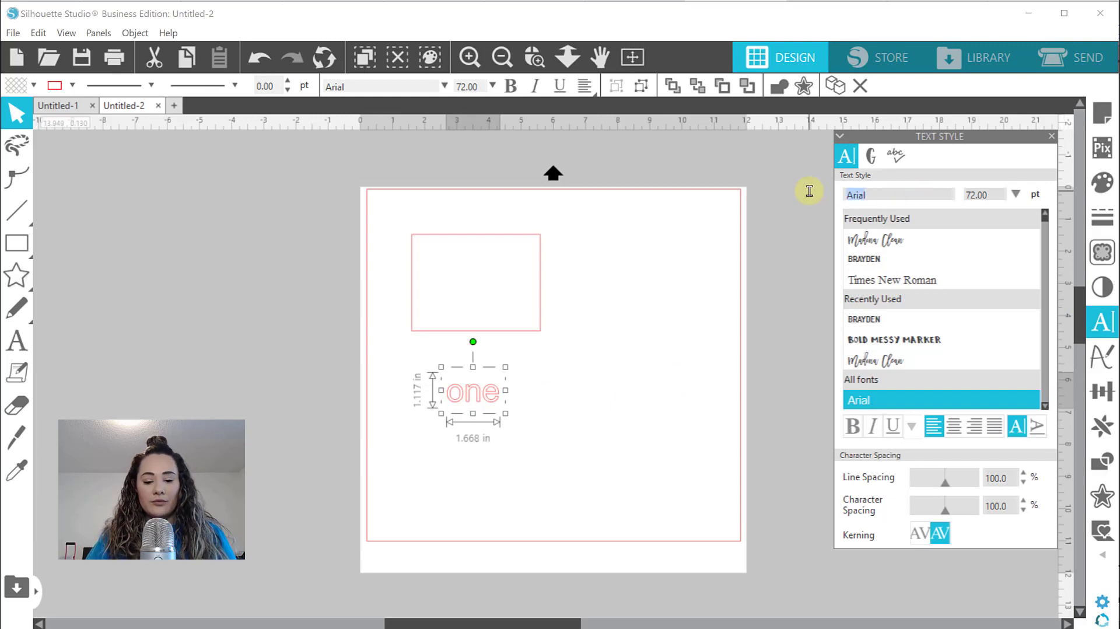
pyautogui.write('m')
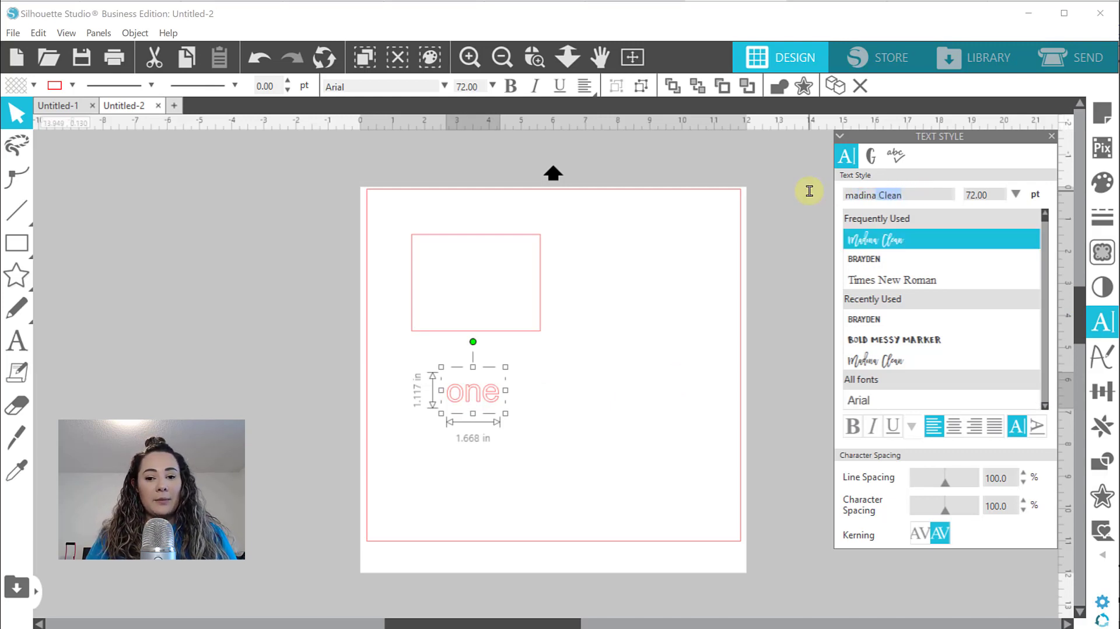
pyautogui.write('adina clean')
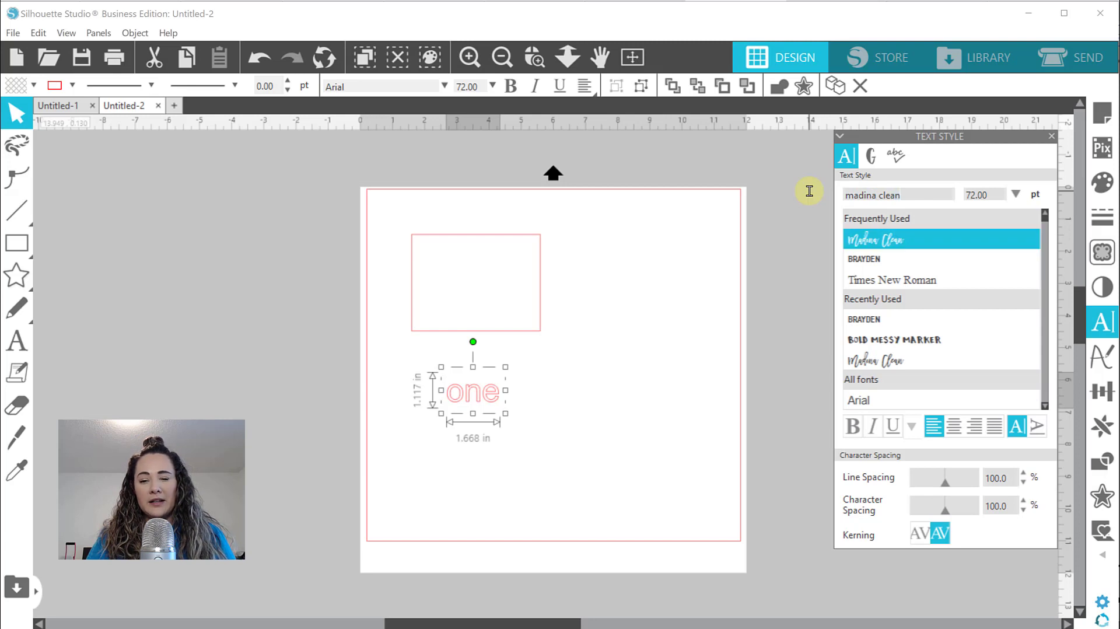
pyautogui.press('Return')
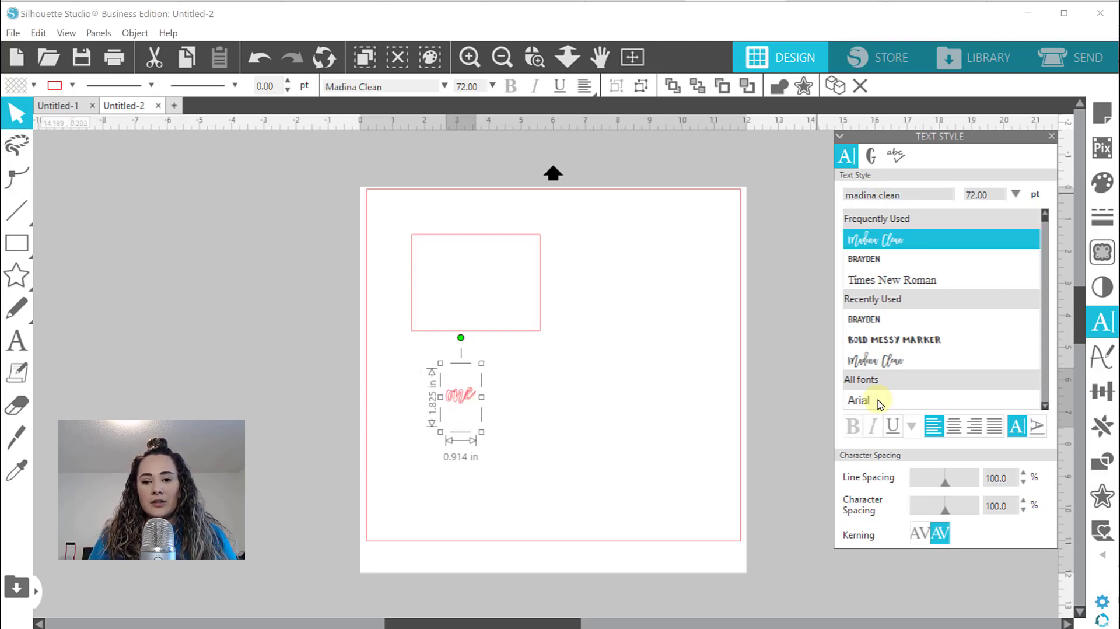
pyautogui.scroll(-3, 904, 354)
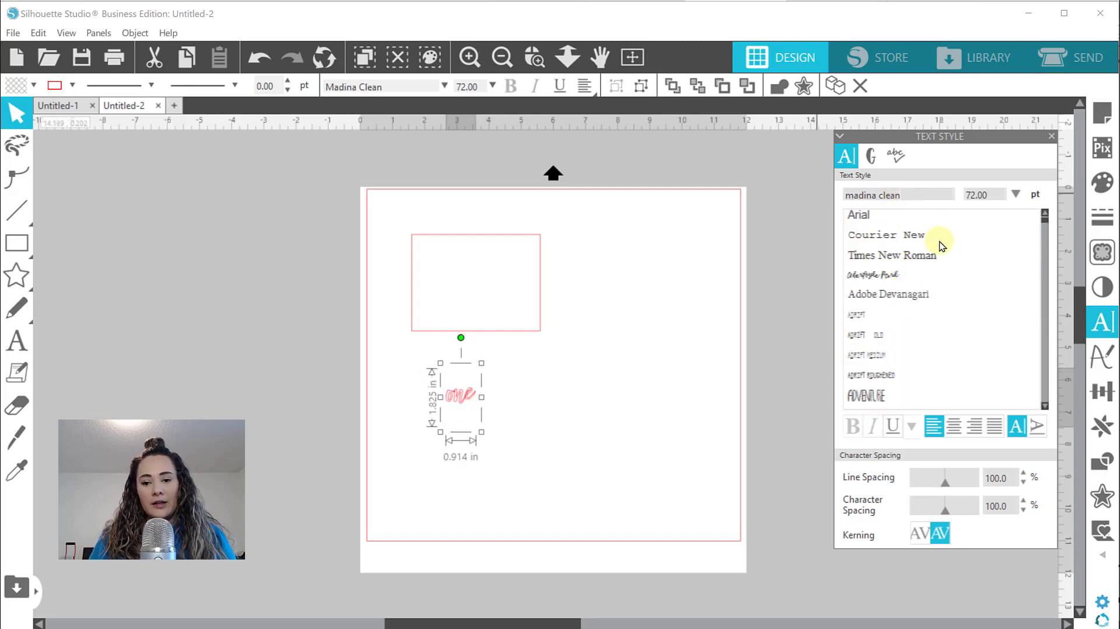
pyautogui.scroll(-3, 933, 306)
pyautogui.scroll(-3, 933, 304)
pyautogui.click(919, 199)
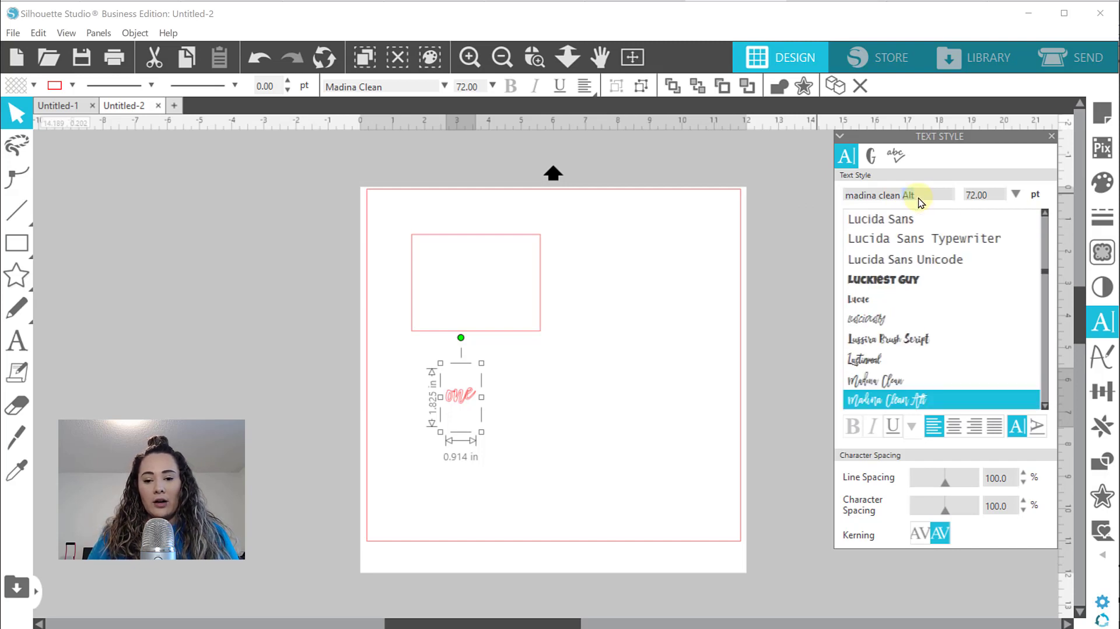
pyautogui.click(910, 400)
pyautogui.click(537, 433)
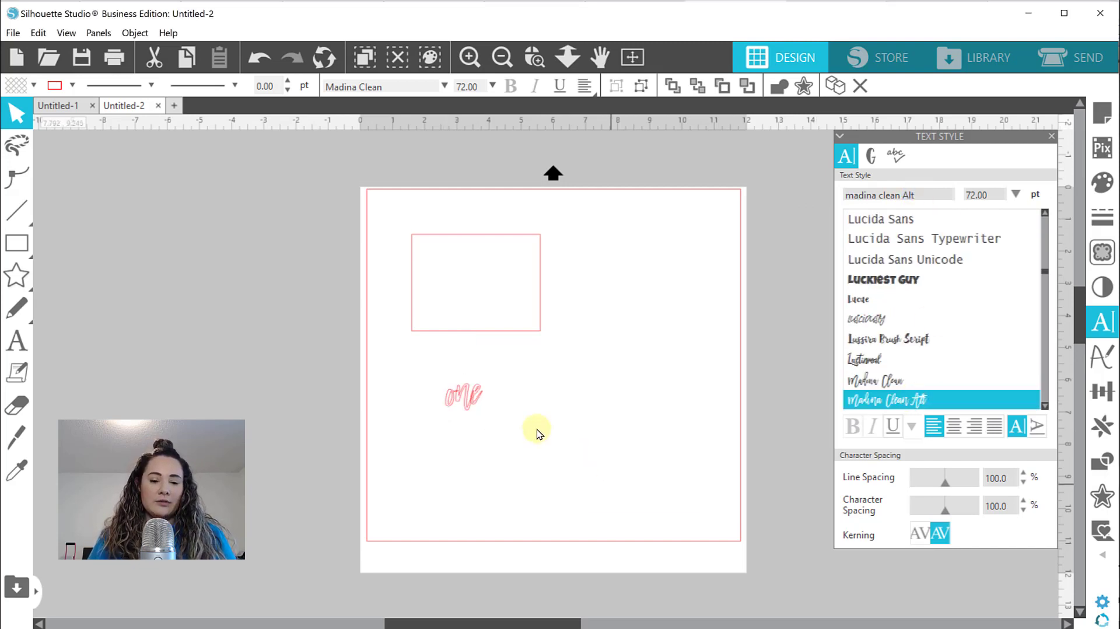
# Fill the "one" text with blue.
pyautogui.click(470, 396)
pyautogui.click(33, 85)
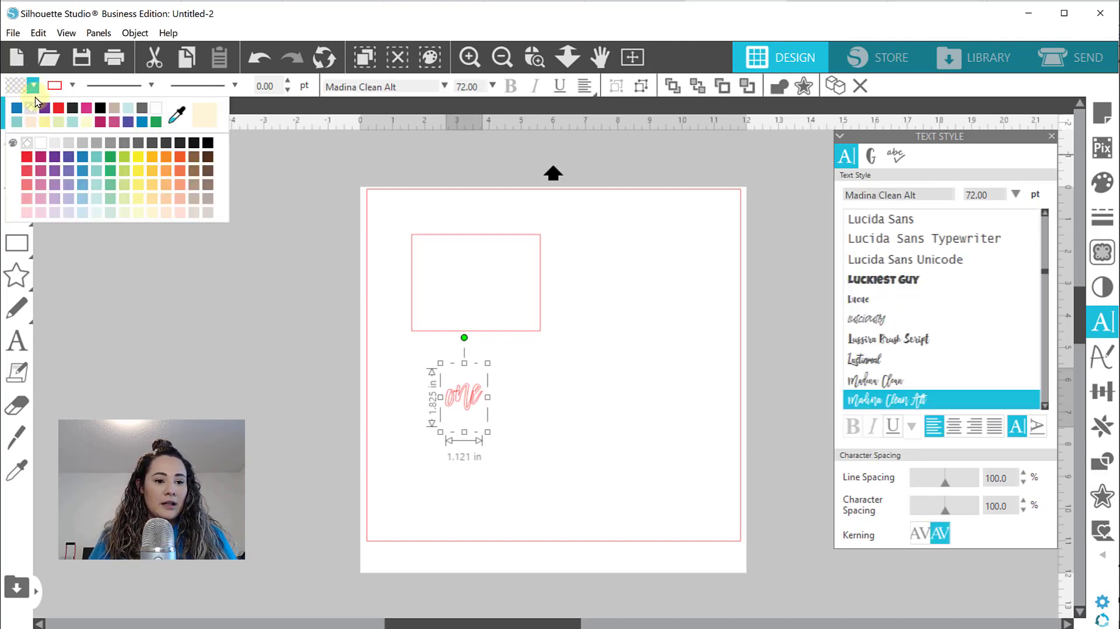
pyautogui.click(20, 108)
pyautogui.click(572, 421)
# Enlarge the "one" text to about 2.47 by 4.02 in and place it to the right of the rectangle.
pyautogui.click(457, 405)
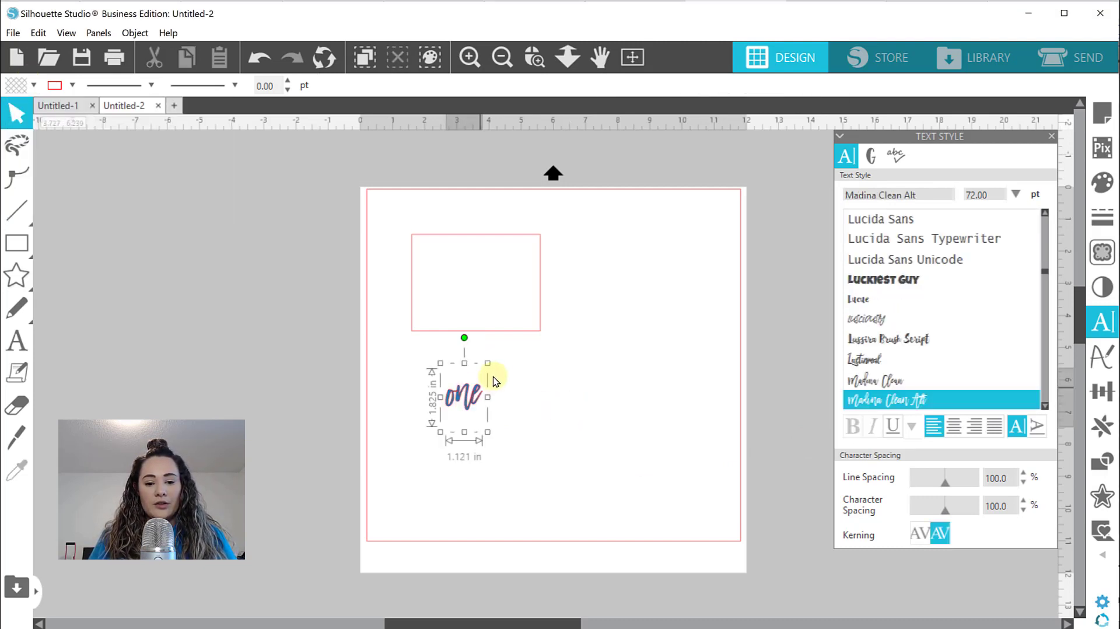
pyautogui.moveTo(488, 361); pyautogui.dragTo(623, 322)
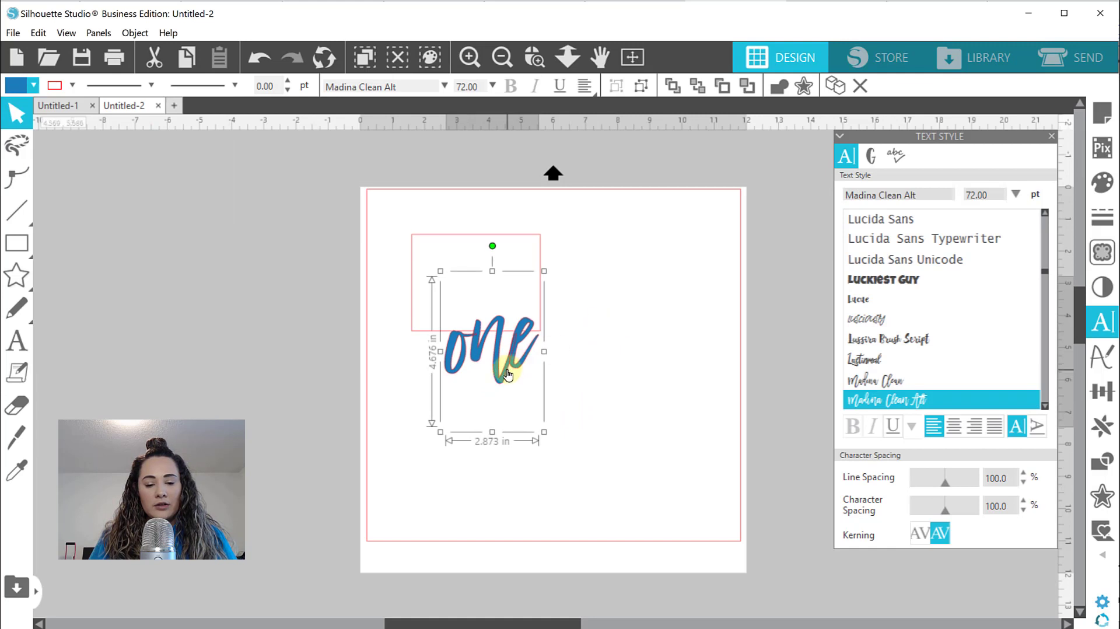
pyautogui.moveTo(508, 374); pyautogui.dragTo(487, 298)
pyautogui.moveTo(529, 203); pyautogui.dragTo(514, 223)
pyautogui.moveTo(478, 290); pyautogui.dragTo(643, 309)
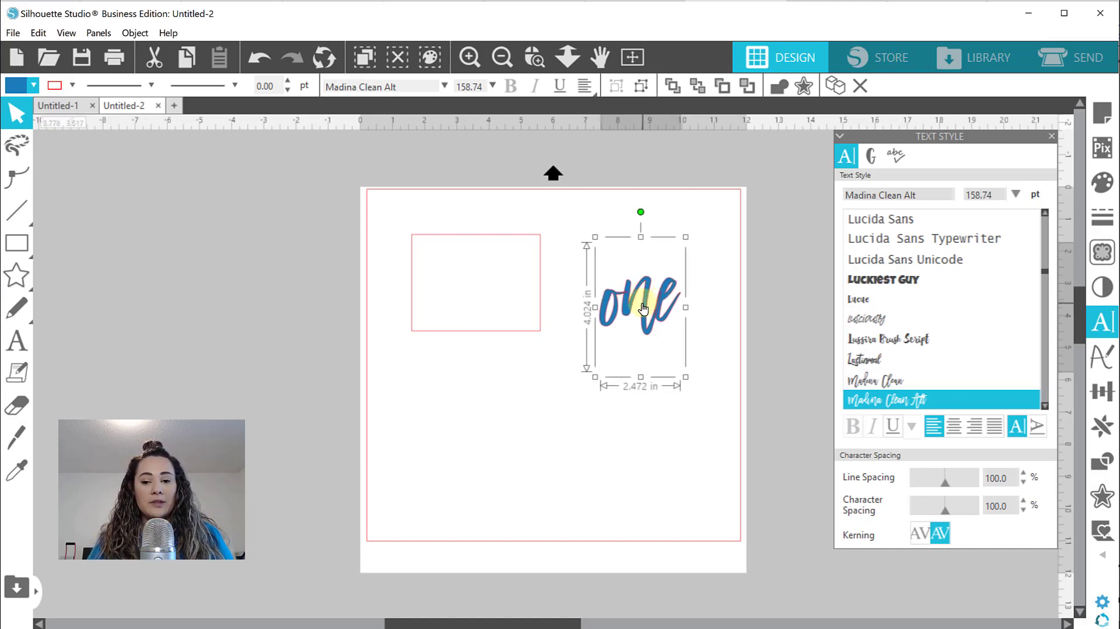
# Add a separate text "MONTH" on the page below the word "one".
pyautogui.click(17, 340)
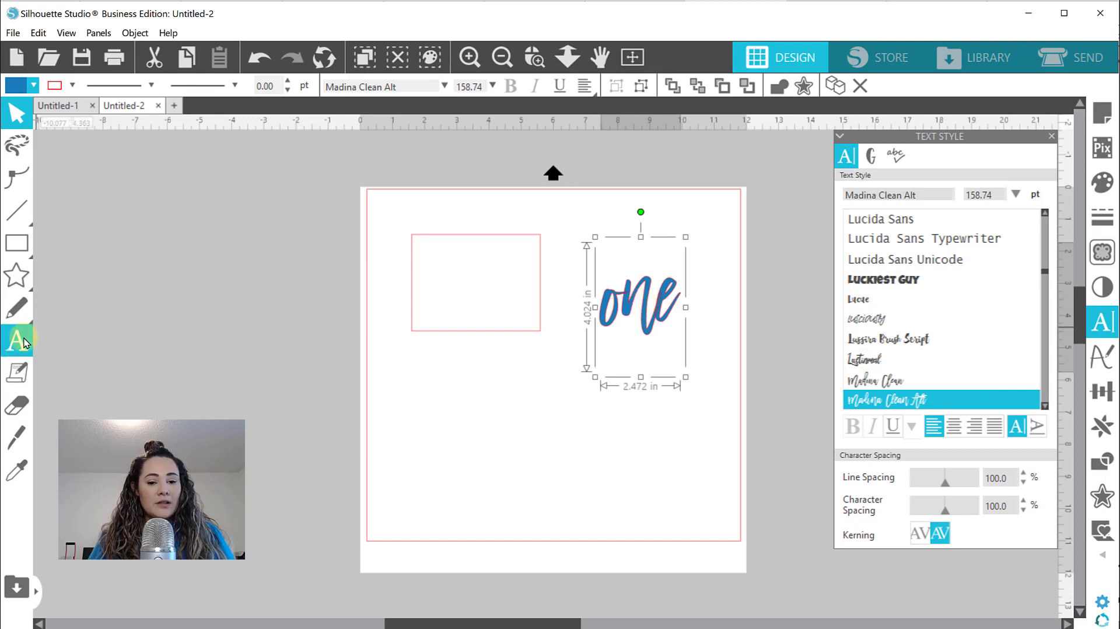
pyautogui.click(557, 397)
pyautogui.press('Escape')
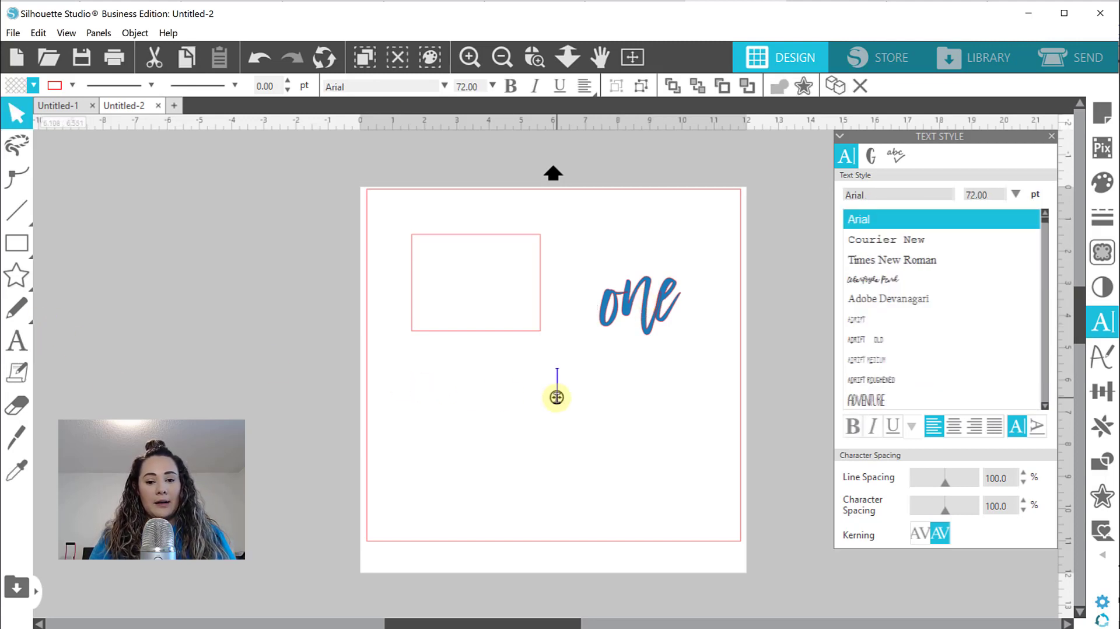
pyautogui.write('MON')
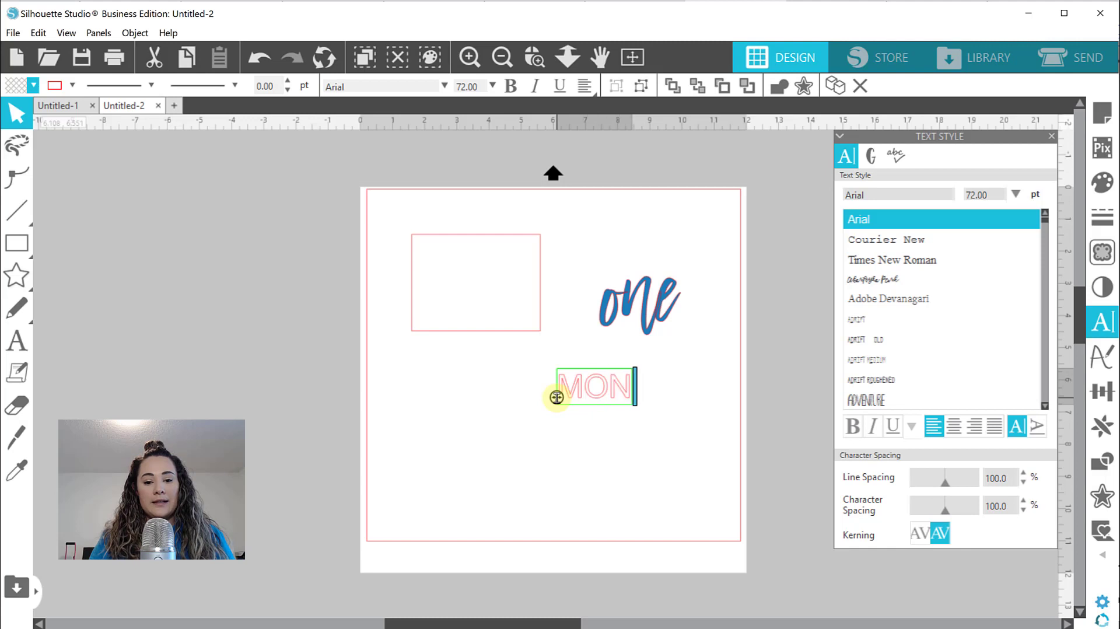
pyautogui.write('TH')
pyautogui.click(570, 447)
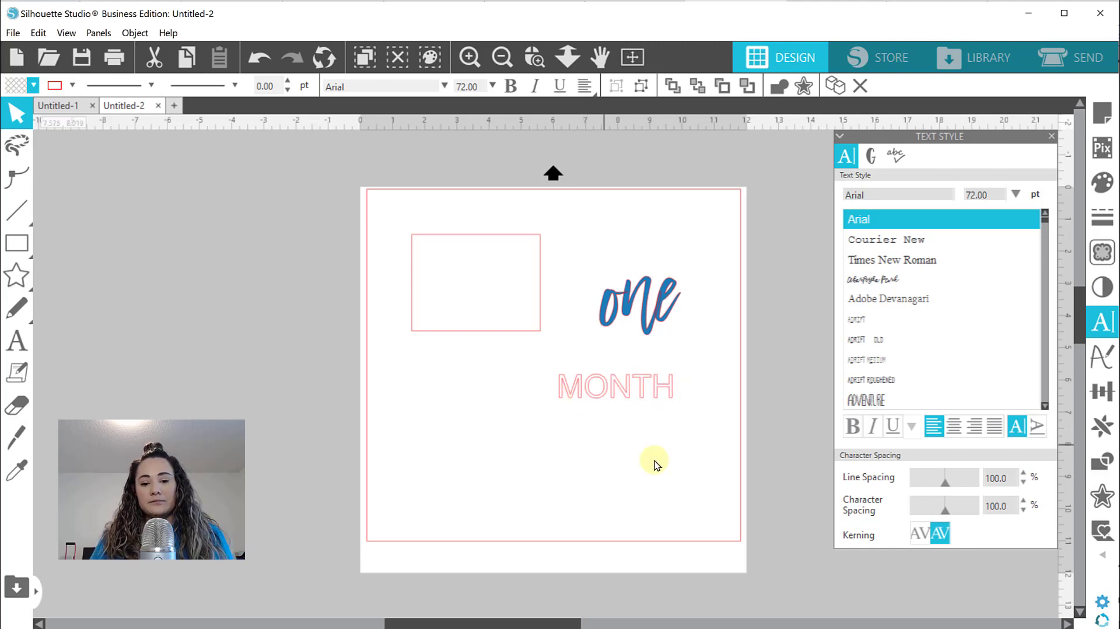
# Change the font of the "MONTH" text to Brayden and move it directly beneath the word "one".
pyautogui.click(629, 395)
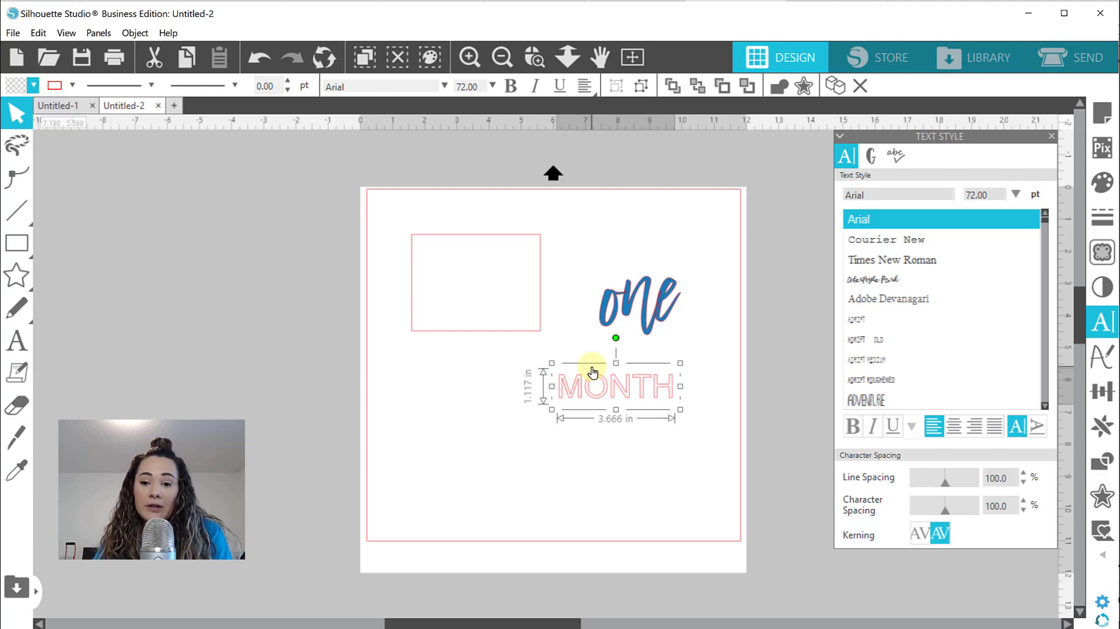
pyautogui.moveTo(861, 195); pyautogui.dragTo(828, 199)
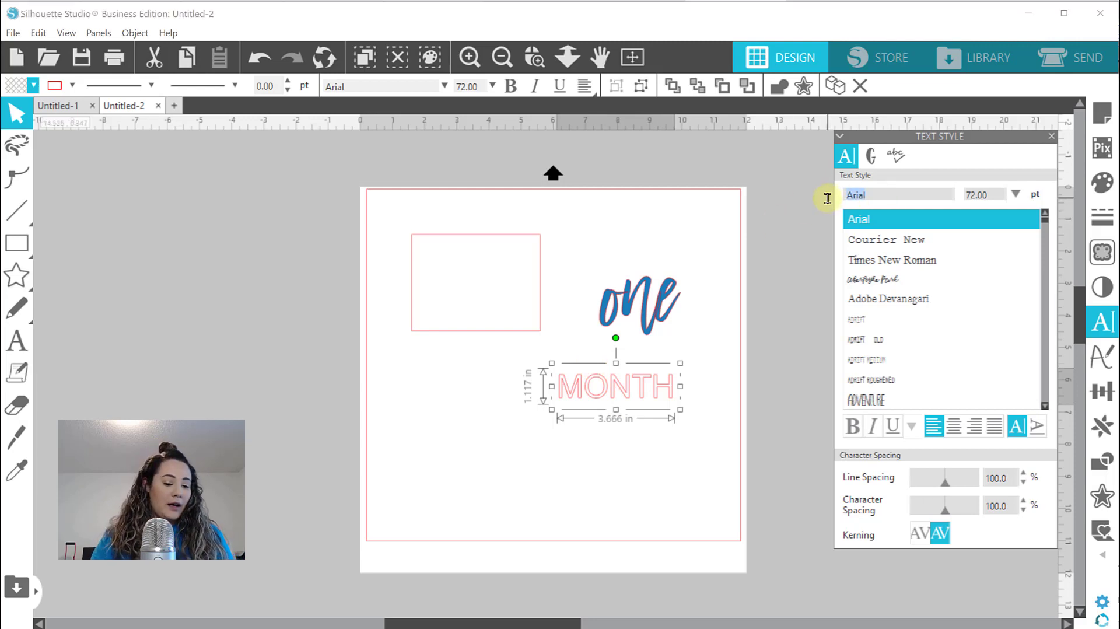
pyautogui.write('brayden')
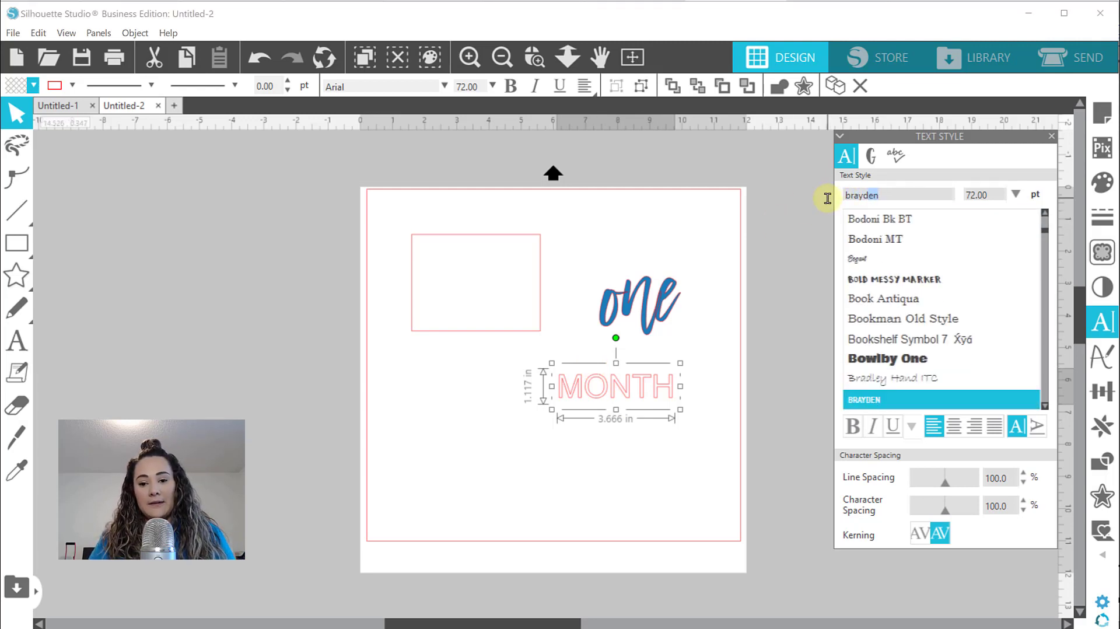
pyautogui.click(680, 445)
pyautogui.click(600, 392)
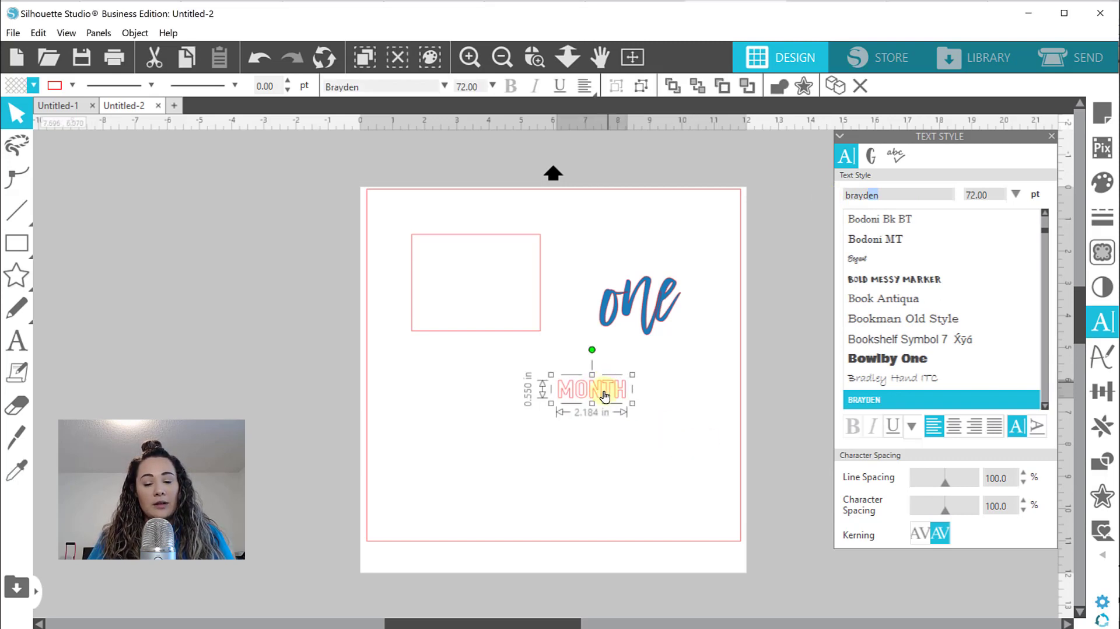
pyautogui.moveTo(610, 399); pyautogui.dragTo(642, 368)
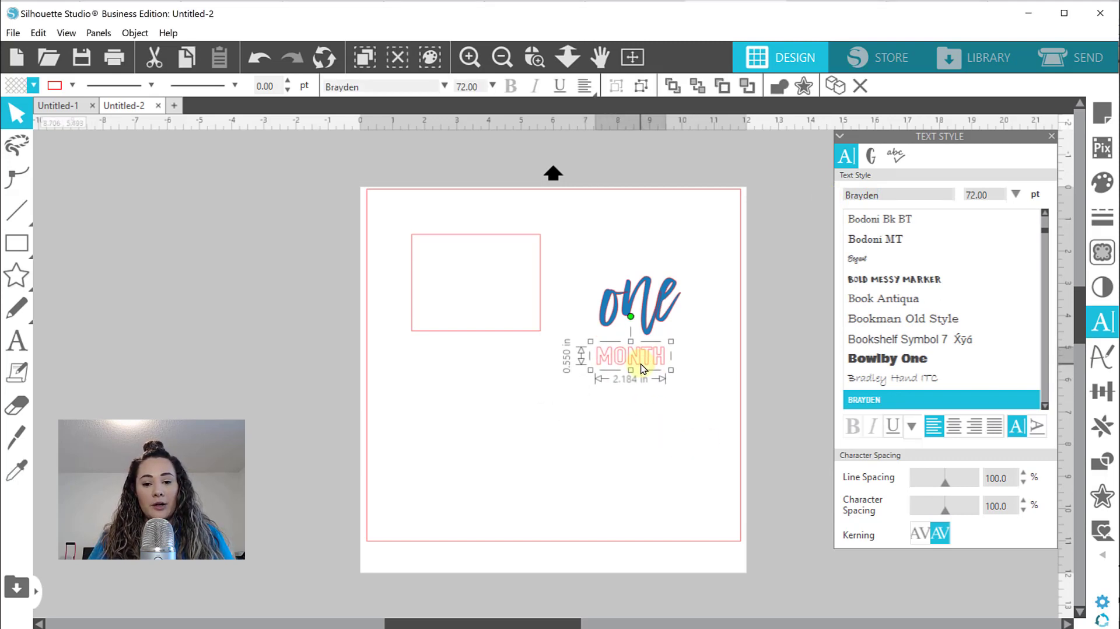
# Fill the "MONTH" text with the same blue as the word "one".
pyautogui.click(34, 88)
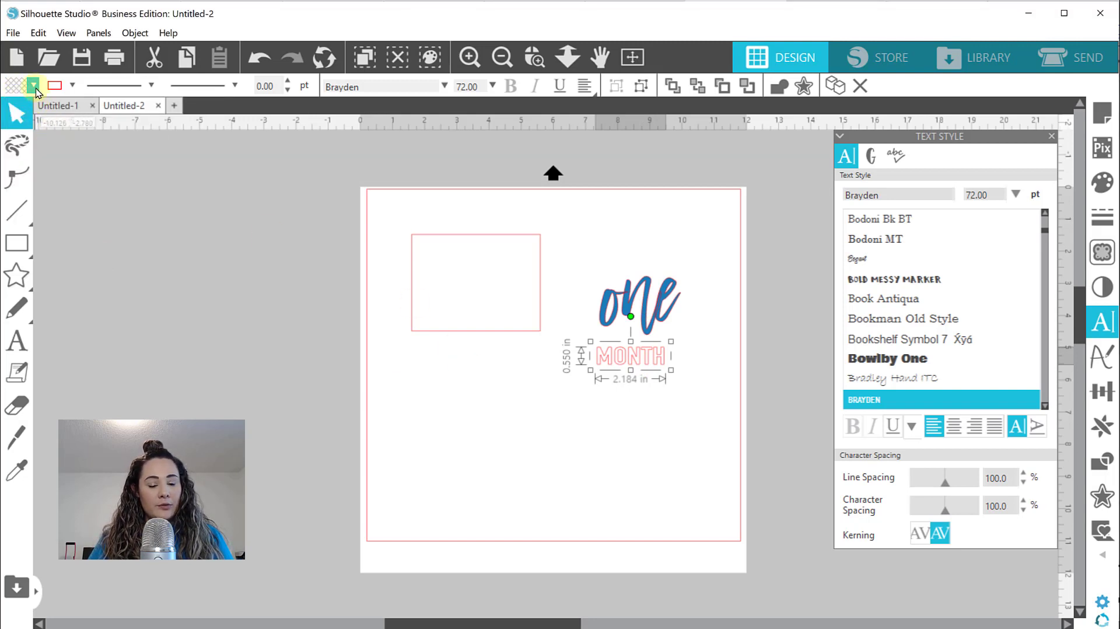
pyautogui.click(35, 89)
pyautogui.click(17, 109)
pyautogui.click(521, 367)
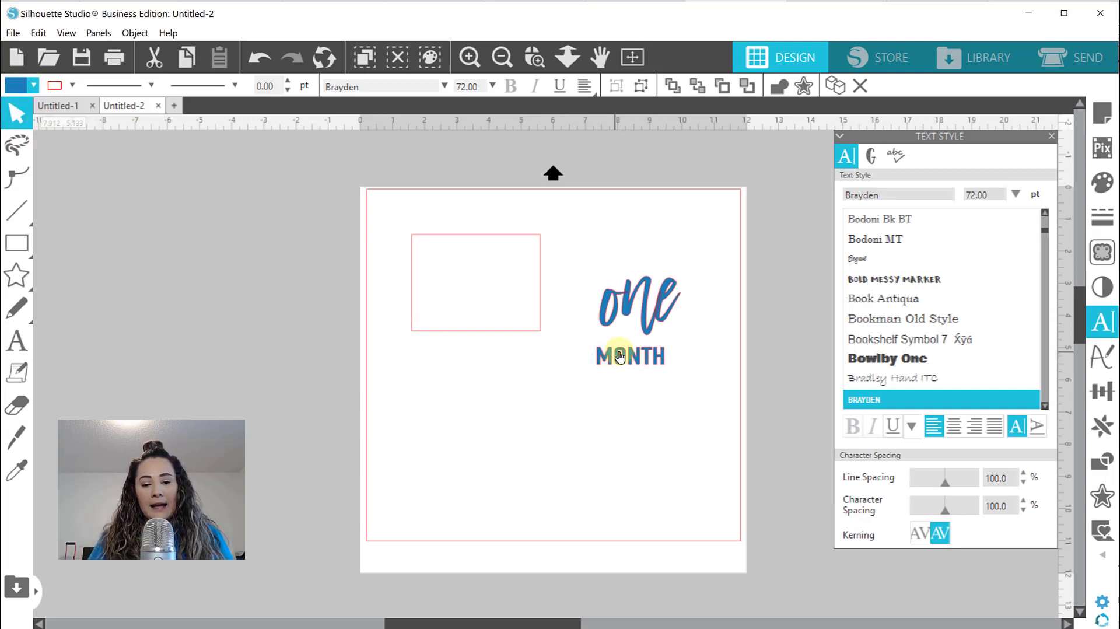
# Move "MONTH" slightly closer to the word "one" and set its character spacing to 155%.
pyautogui.click(619, 356)
pyautogui.moveTo(638, 359); pyautogui.dragTo(641, 354)
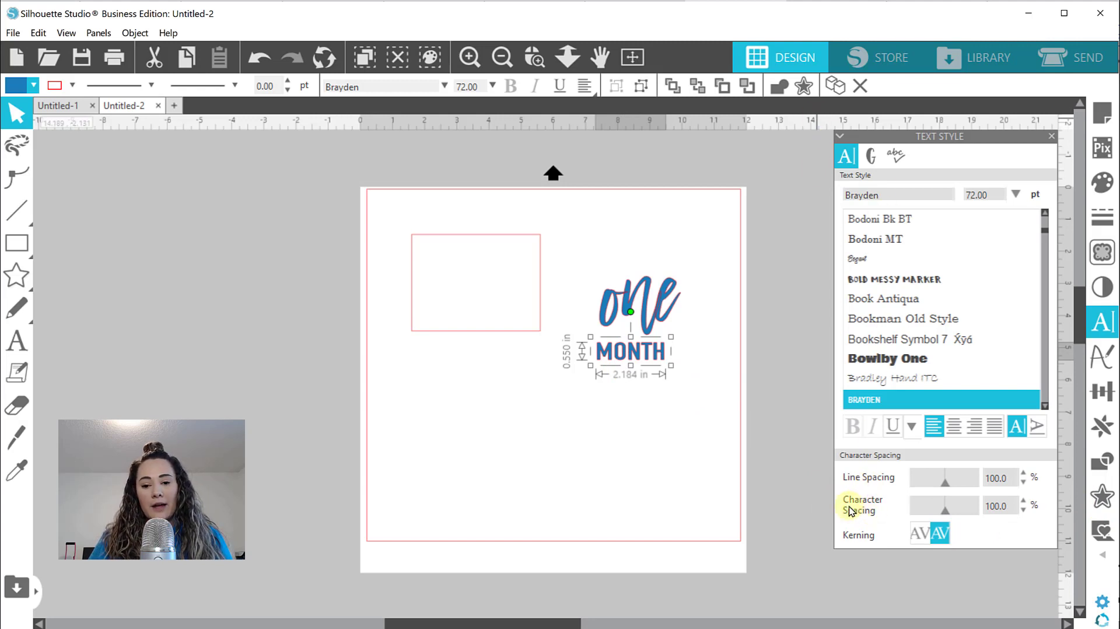
pyautogui.moveTo(943, 512); pyautogui.dragTo(961, 512)
pyautogui.click(680, 386)
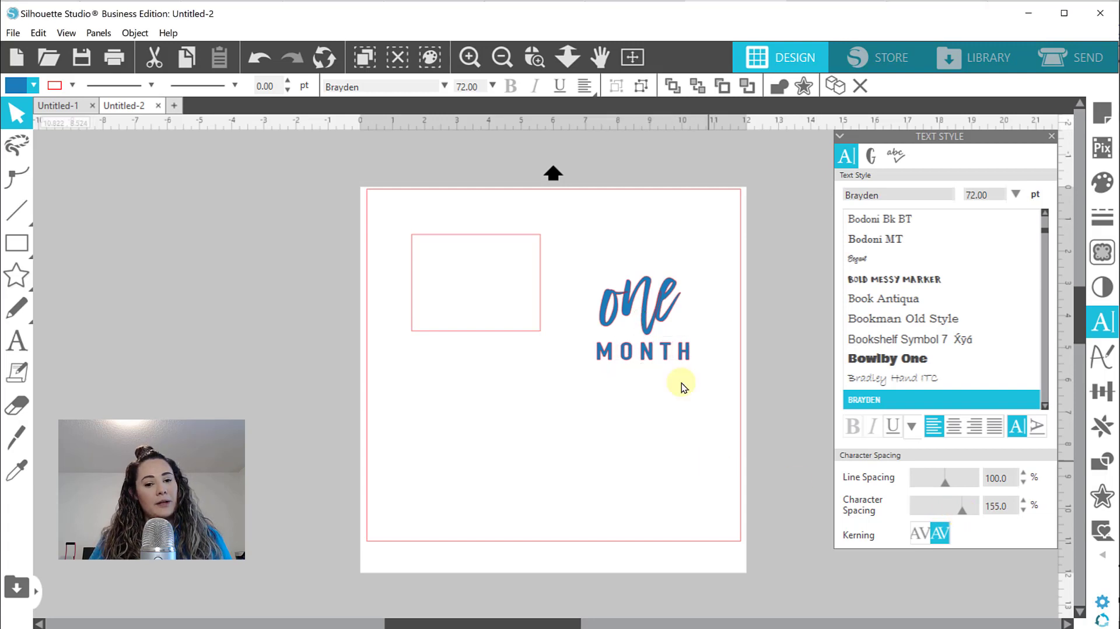
# Shift the word "one" slightly to the right so it sits centred above "MONTH".
pyautogui.moveTo(656, 326); pyautogui.dragTo(660, 325)
pyautogui.click(661, 425)
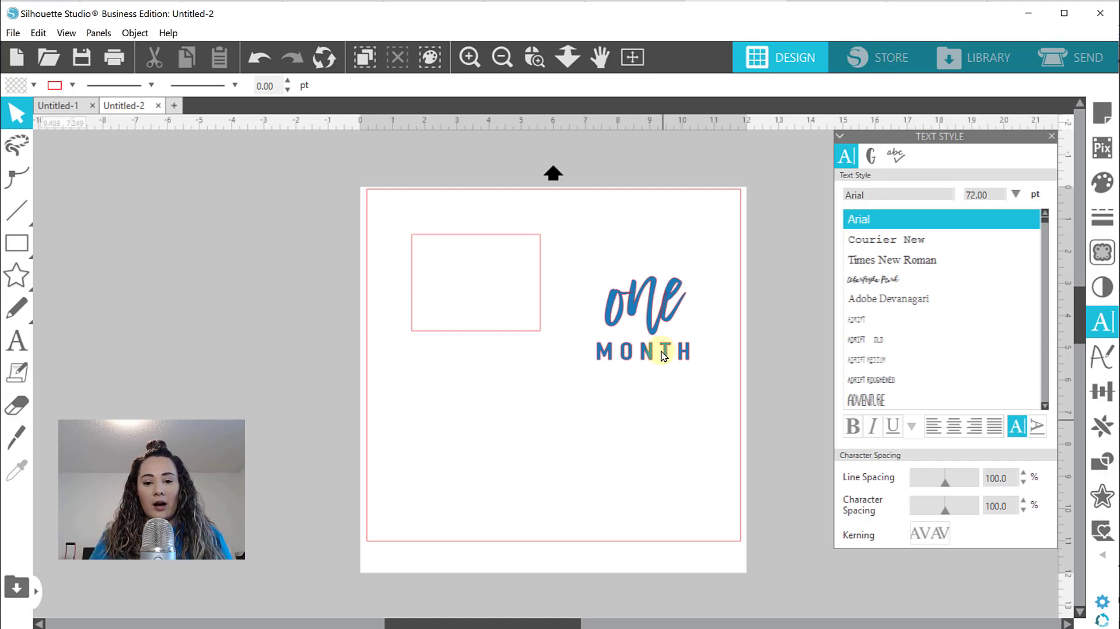
pyautogui.click(654, 322)
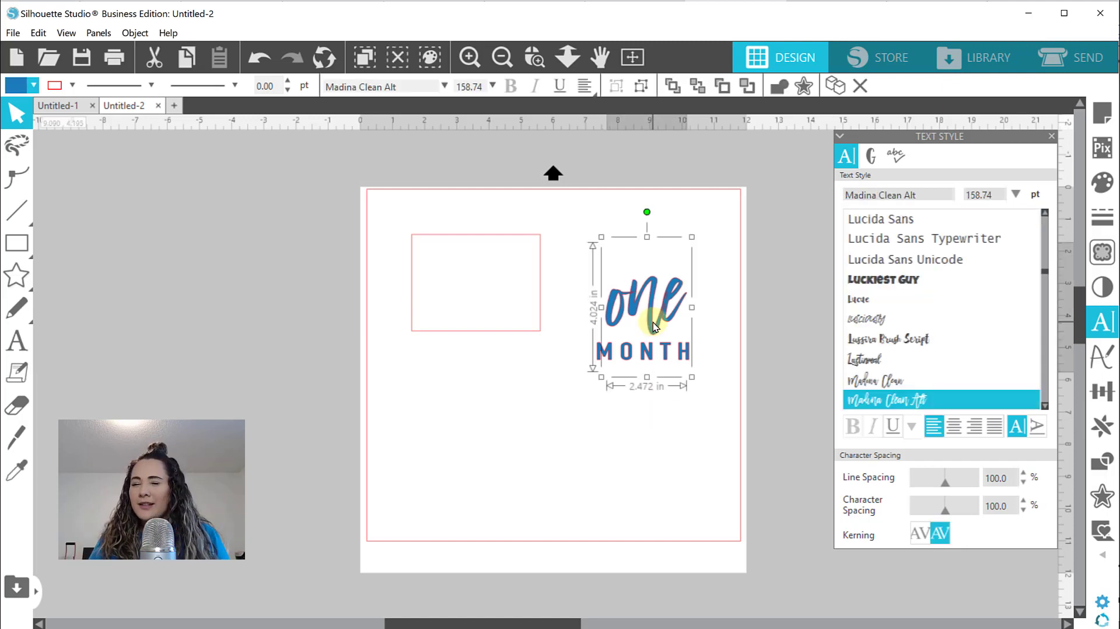
pyautogui.click(638, 433)
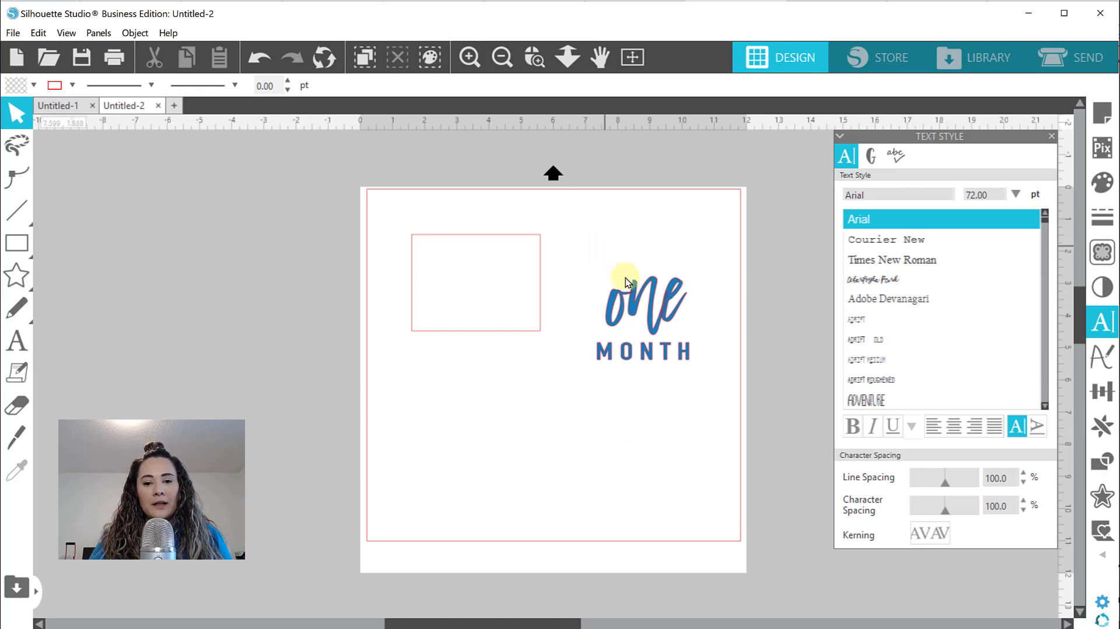
# Copy the "one" and "MONTH" texts together and place the copy off the page, to its left.
pyautogui.moveTo(625, 278); pyautogui.dragTo(680, 449)
pyautogui.click(677, 443)
pyautogui.moveTo(596, 222); pyautogui.dragTo(665, 429)
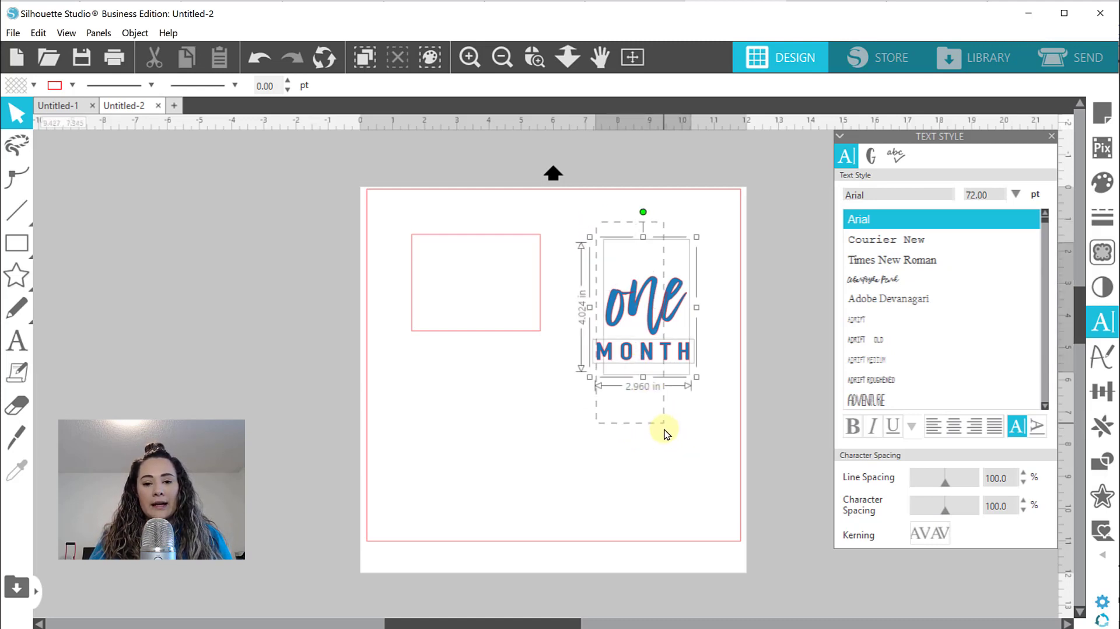
pyautogui.click(629, 393)
pyautogui.moveTo(573, 203); pyautogui.dragTo(670, 418)
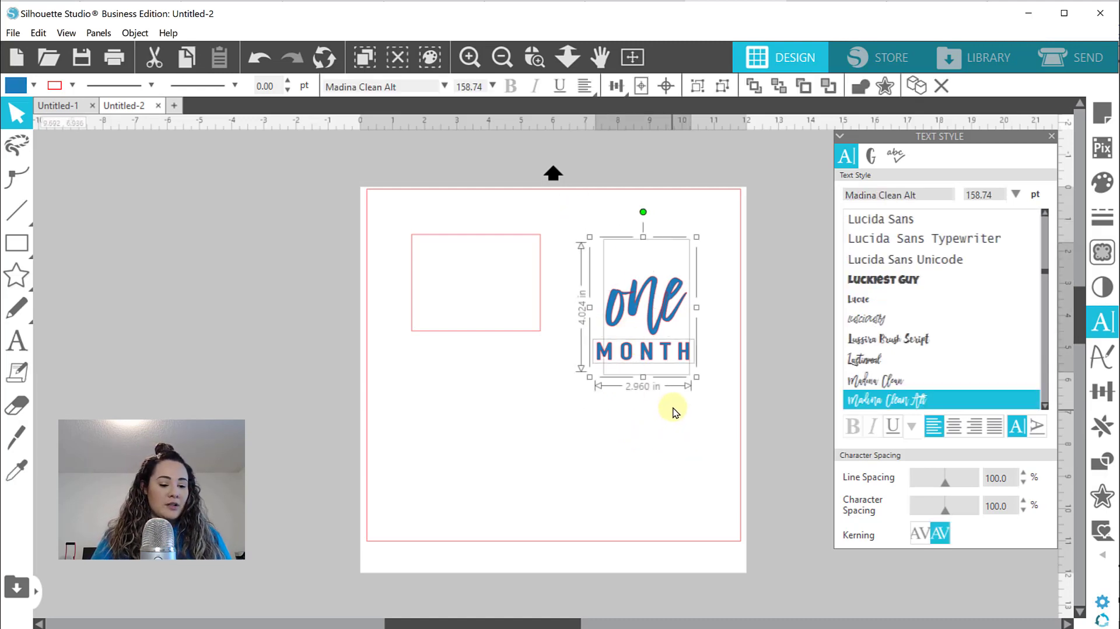
pyautogui.press('i')
pyautogui.hotkey('ctrl', 'v')
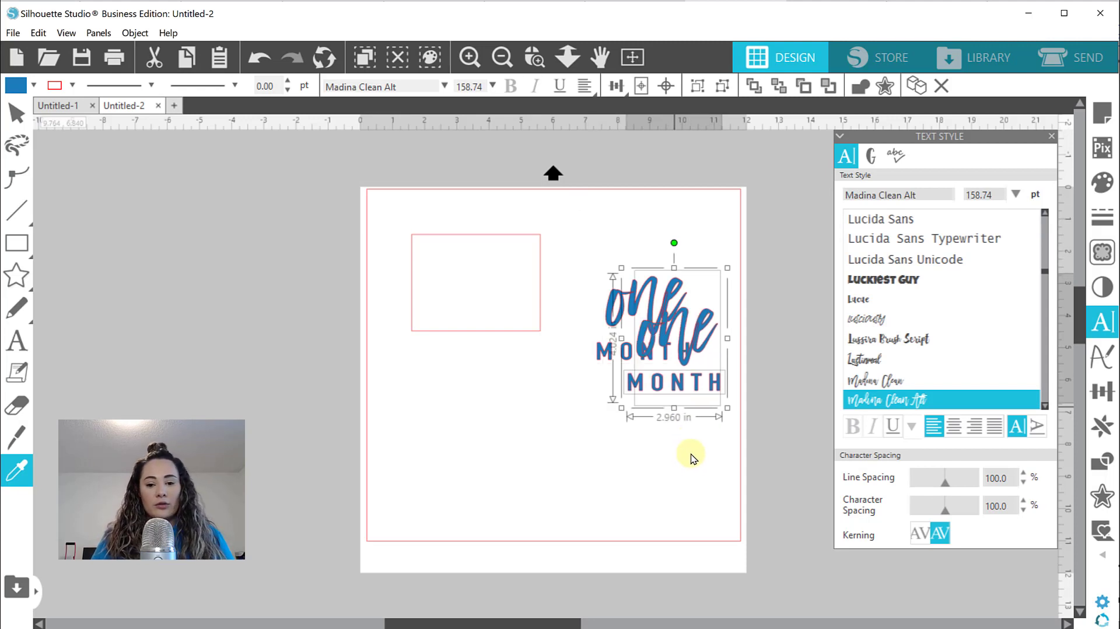
pyautogui.moveTo(660, 389); pyautogui.dragTo(271, 376)
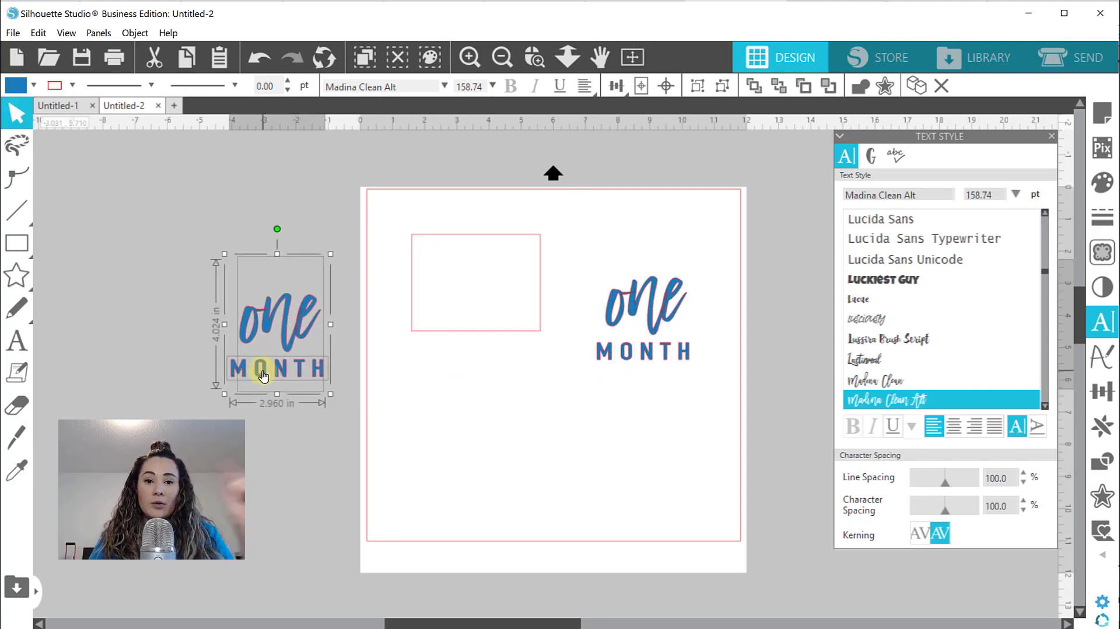
pyautogui.click(458, 391)
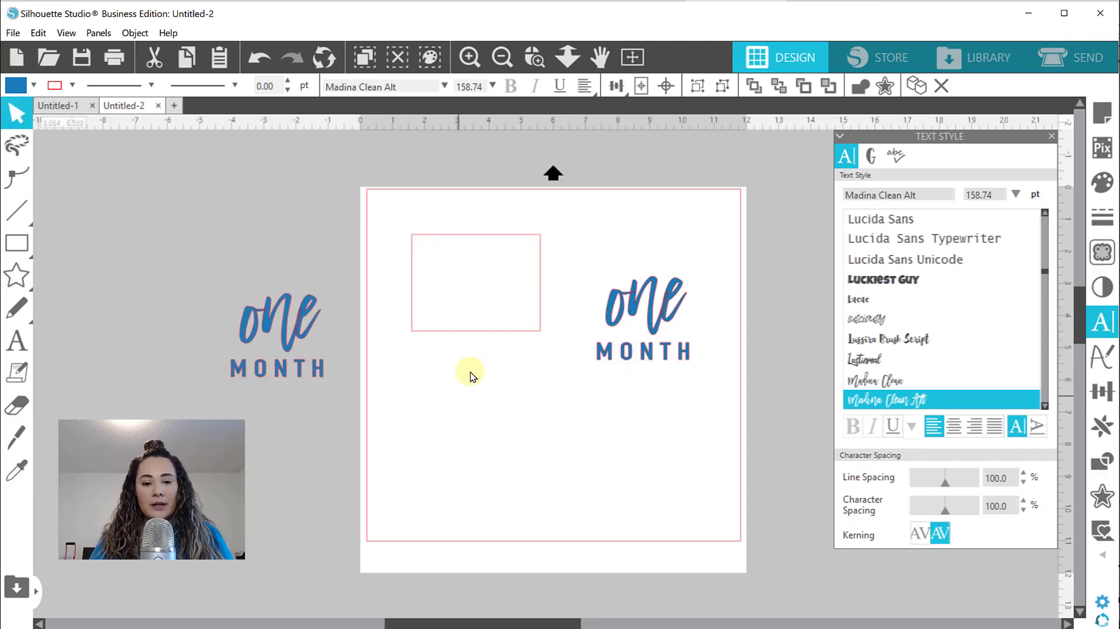
# Duplicate the 4 by 3 inch rectangle and move the copy across the page's right edge.
pyautogui.click(474, 330)
pyautogui.press('i')
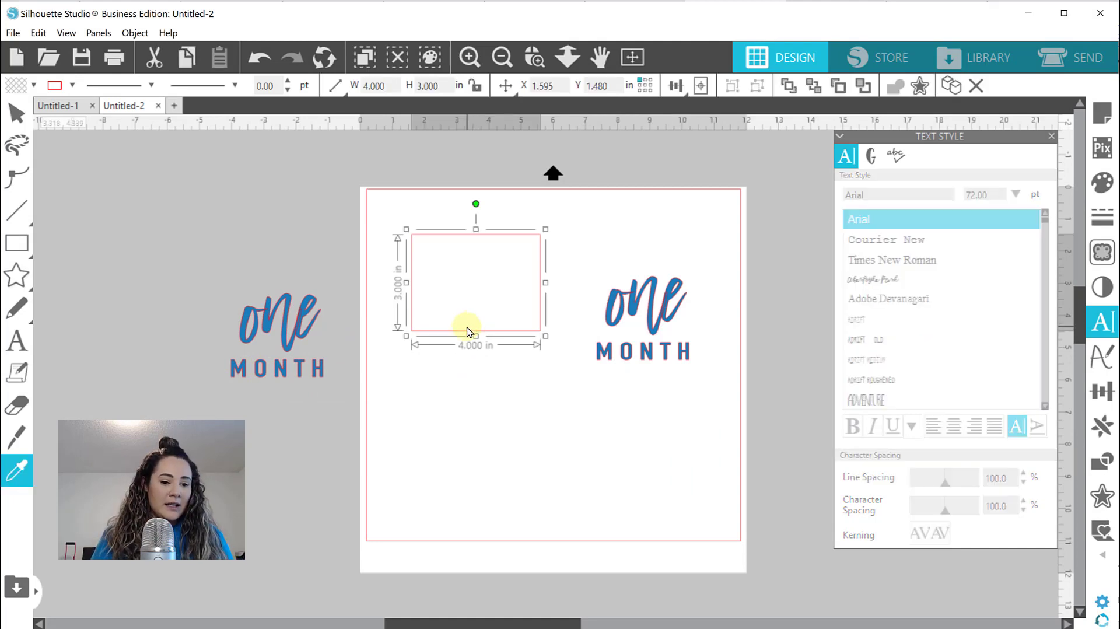
pyautogui.hotkey('ctrl', 'd')
pyautogui.moveTo(476, 366); pyautogui.dragTo(717, 318)
# Move the off-page copy of "one MONTH" onto the page, below the original rectangle.
pyautogui.click(234, 244)
pyautogui.click(288, 375)
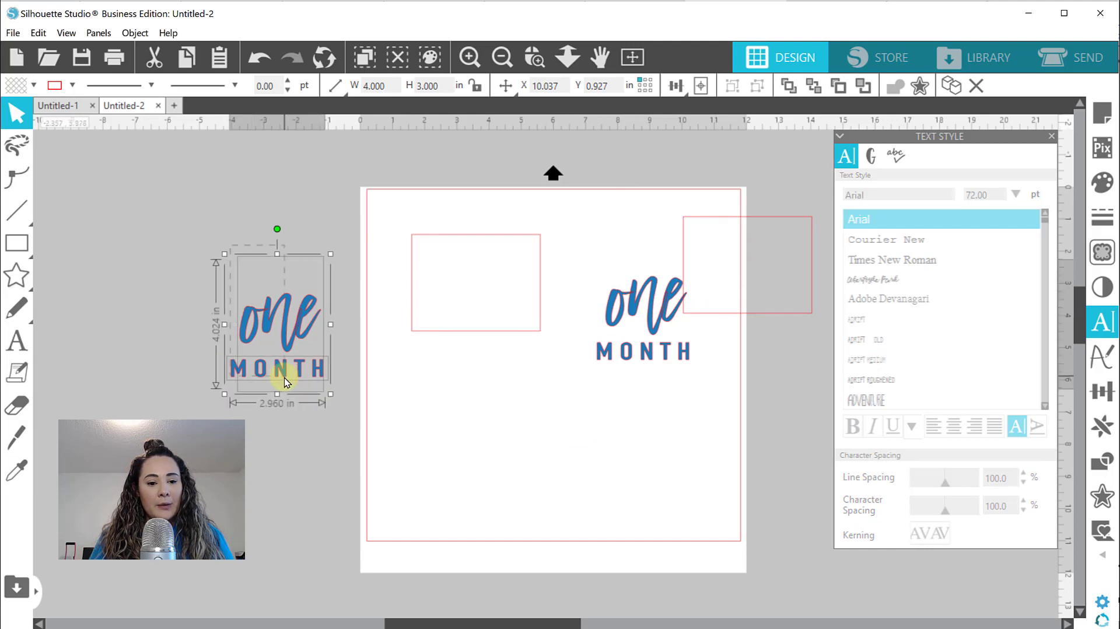
pyautogui.moveTo(285, 385); pyautogui.dragTo(482, 457)
pyautogui.click(450, 513)
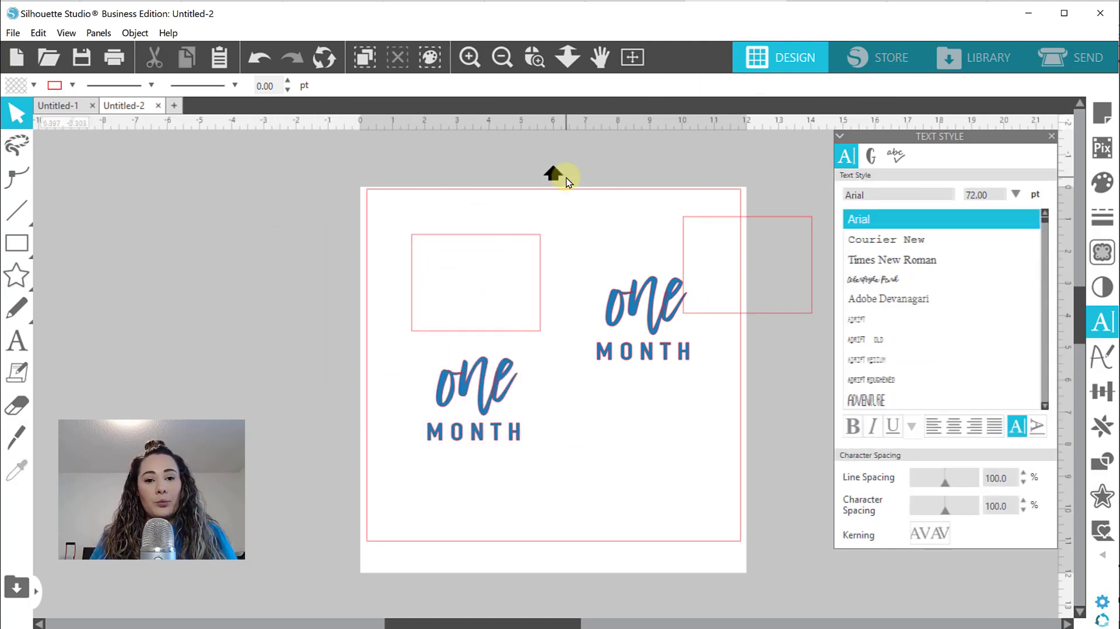
# Weld the overlapping letters of the word "one" in the copy below the rectangle.
pyautogui.click(535, 58)
pyautogui.moveTo(438, 343); pyautogui.dragTo(519, 419)
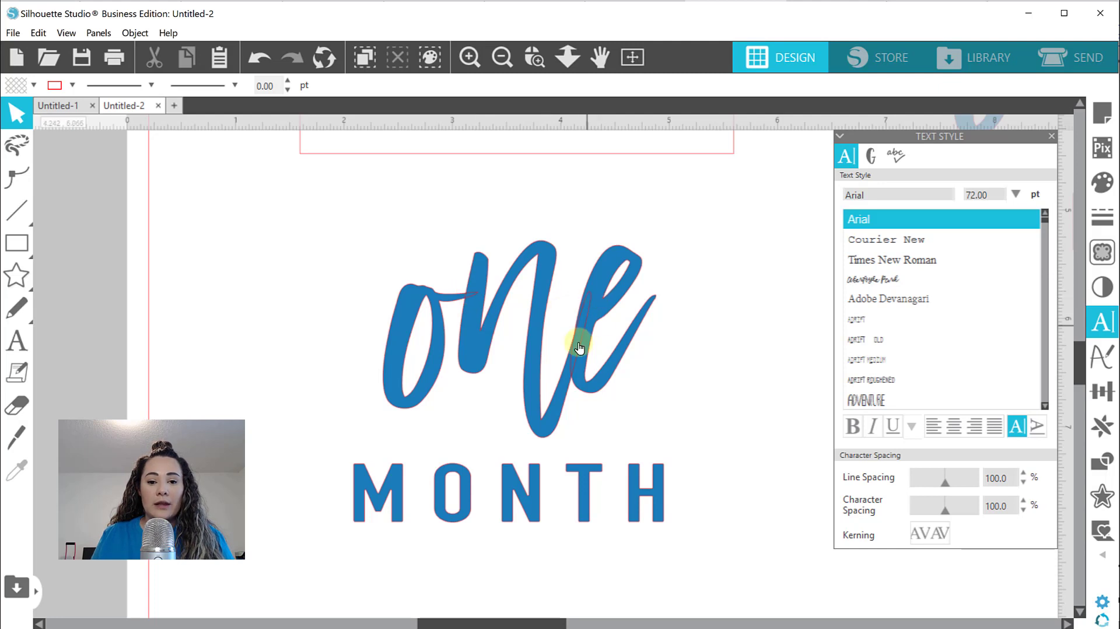
pyautogui.click(538, 321)
pyautogui.rightClick(538, 321)
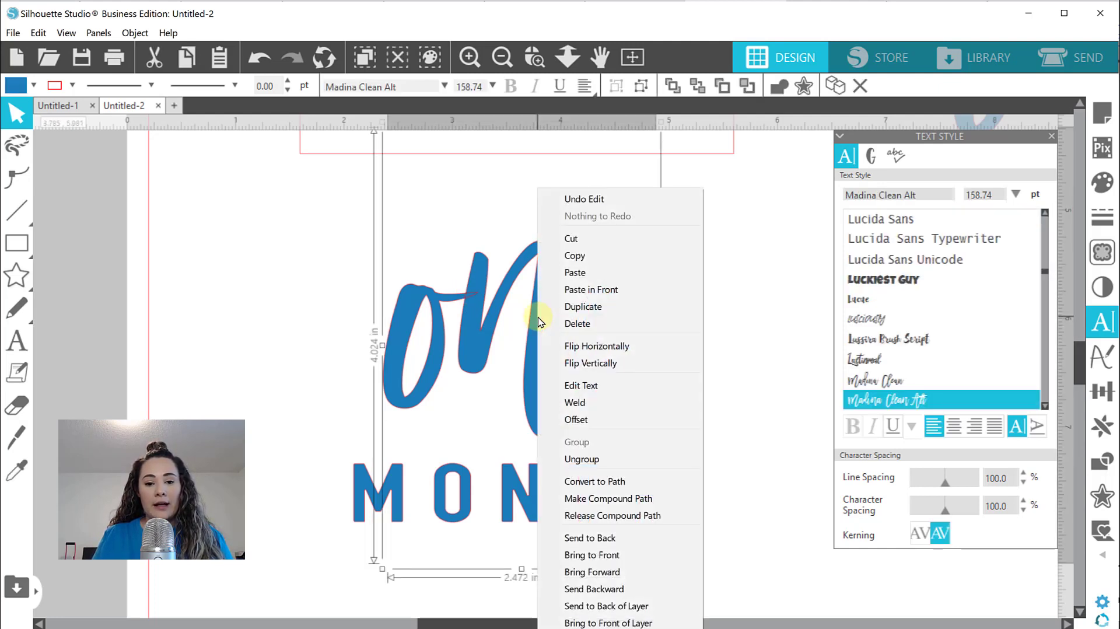
pyautogui.click(575, 402)
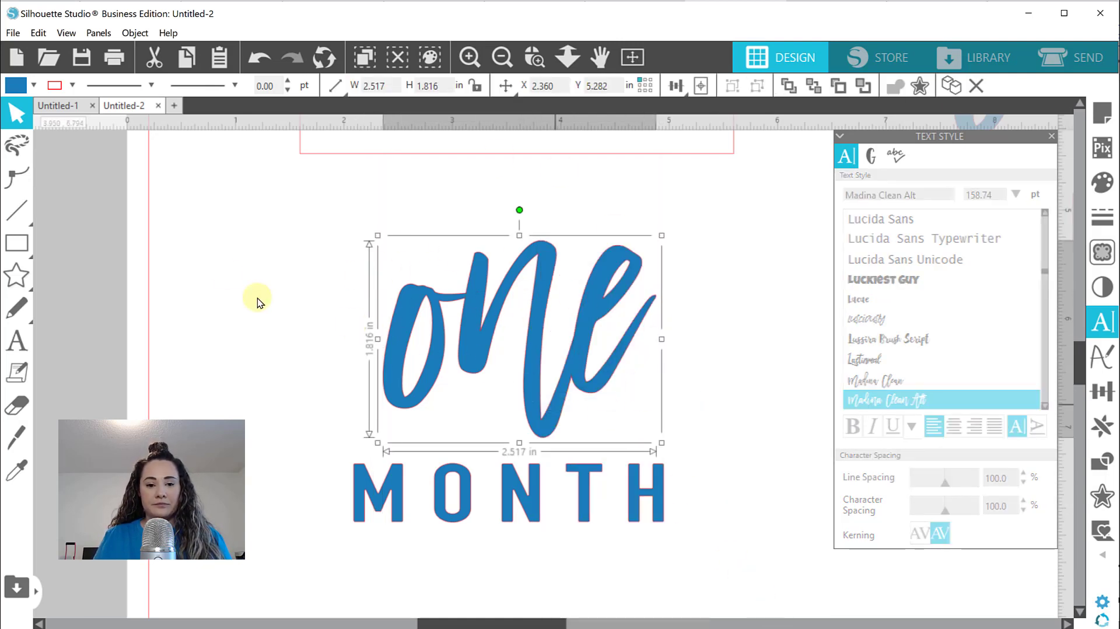
# Make the welded "one" and its "MONTH" text a single compound path and inspect its edit points.
pyautogui.click(330, 305)
pyautogui.moveTo(330, 302); pyautogui.dragTo(398, 543)
pyautogui.moveTo(248, 256); pyautogui.dragTo(465, 551)
pyautogui.moveTo(250, 254); pyautogui.dragTo(479, 519)
pyautogui.moveTo(214, 253); pyautogui.dragTo(490, 525)
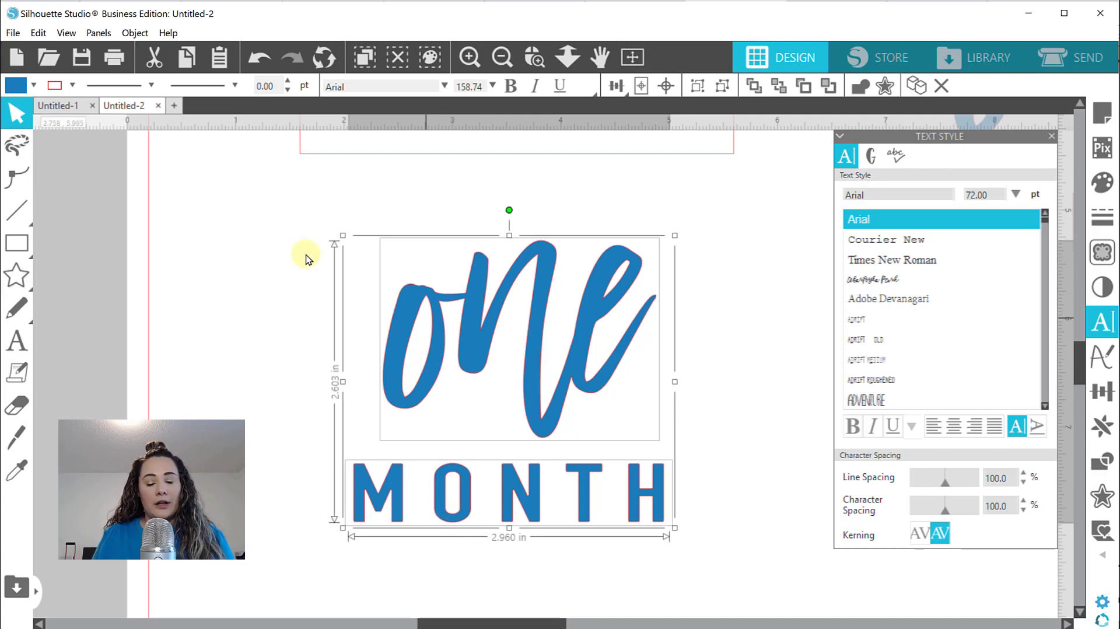
pyautogui.moveTo(283, 215); pyautogui.dragTo(483, 483)
pyautogui.moveTo(251, 236); pyautogui.dragTo(505, 522)
pyautogui.rightClick(466, 489)
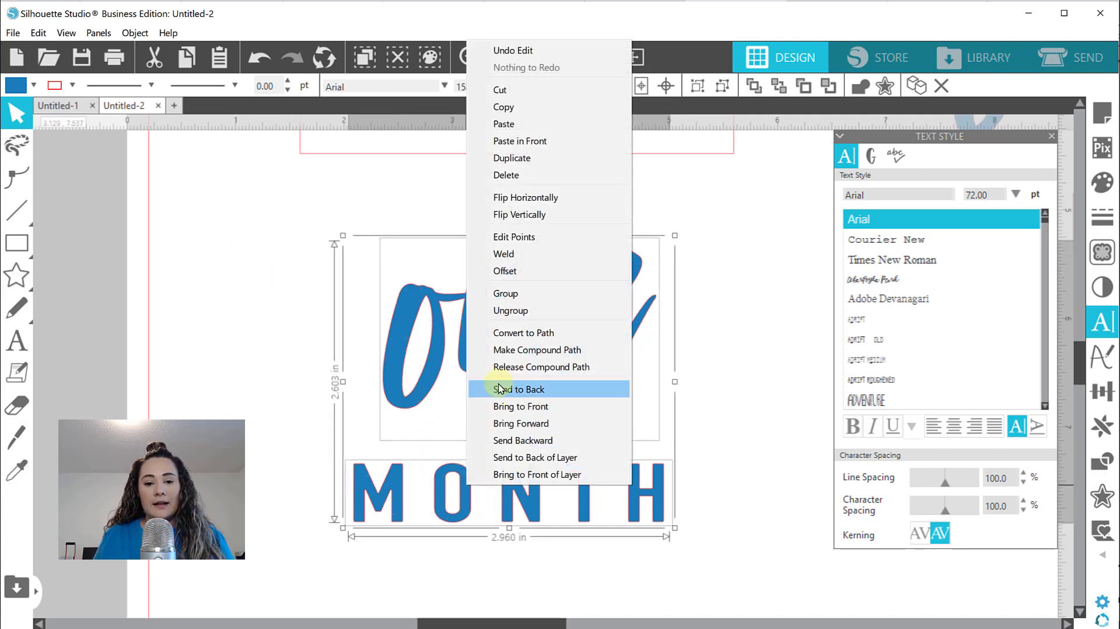
pyautogui.click(509, 352)
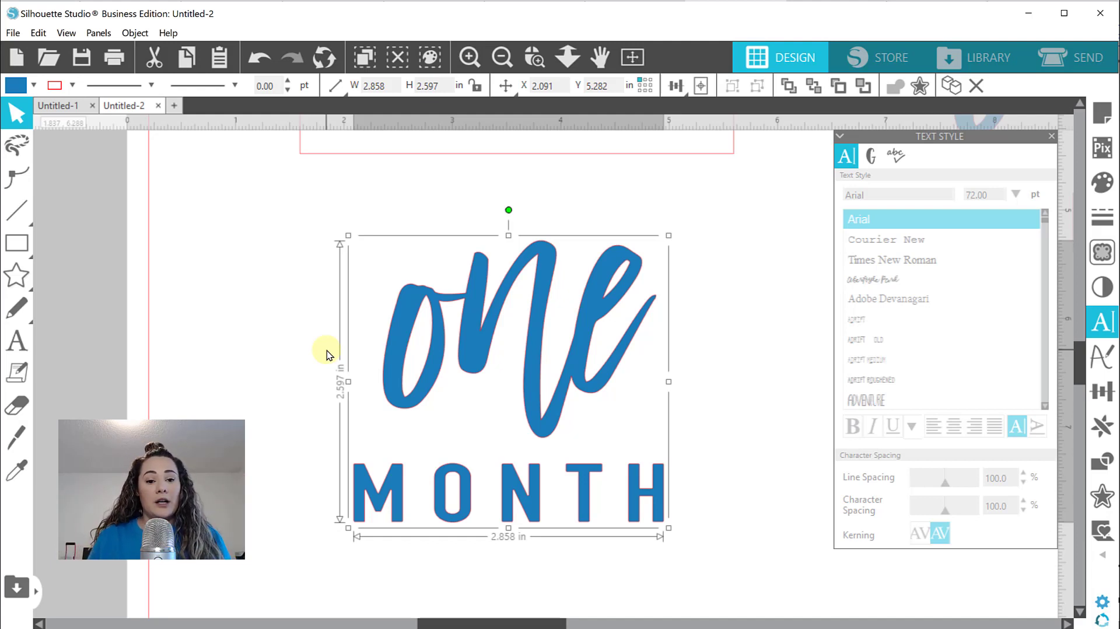
pyautogui.doubleClick(399, 315)
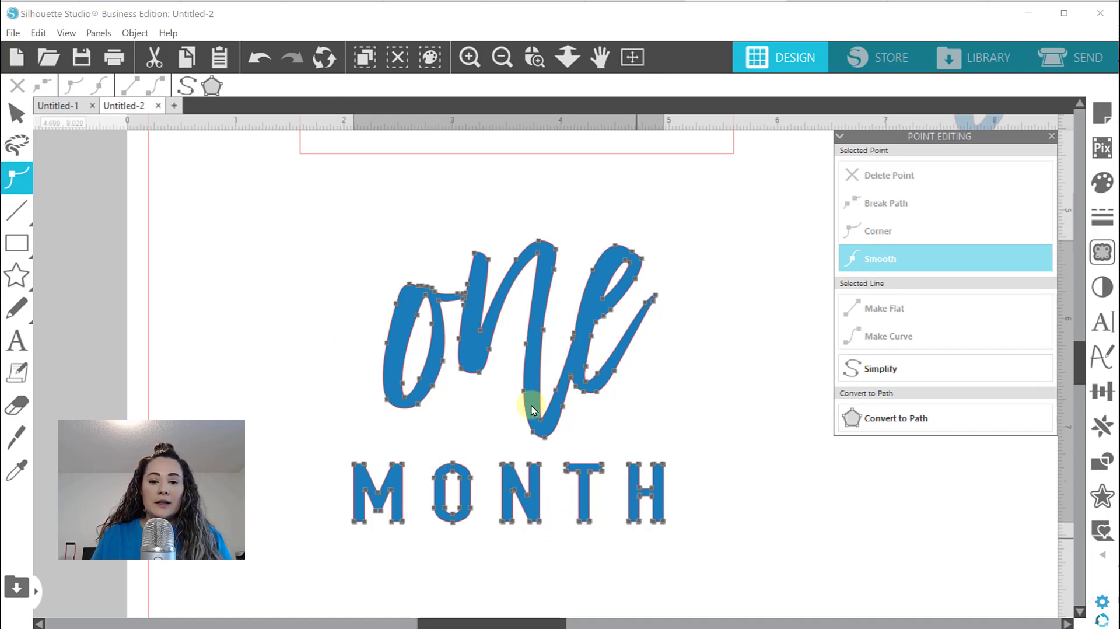
pyautogui.click(195, 282)
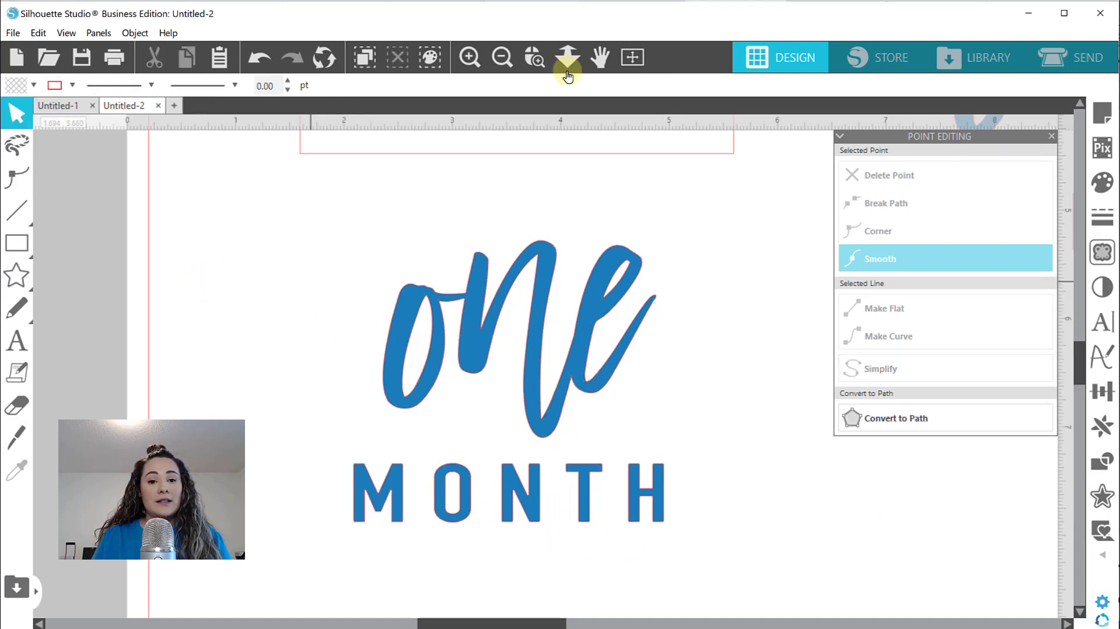
# Move the compound "one MONTH" text inside the original rectangle and shrink it proportionally to about 2.66 by 2.42 in.
pyautogui.click(507, 58)
pyautogui.click(509, 58)
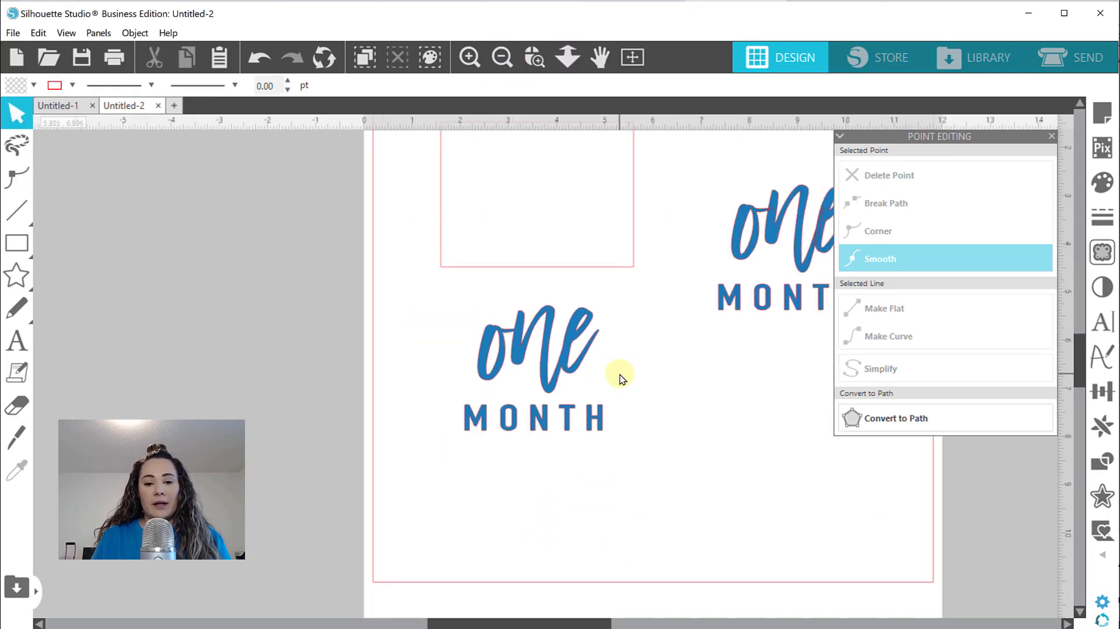
pyautogui.scroll(2, 619, 374)
pyautogui.moveTo(548, 426); pyautogui.dragTo(550, 252)
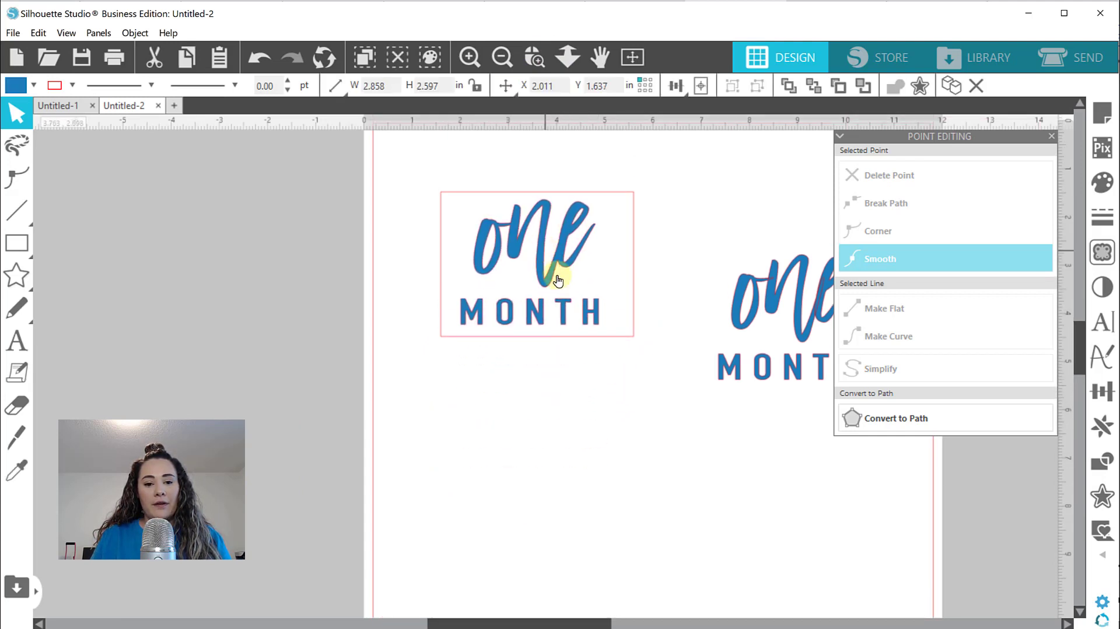
pyautogui.click(545, 257)
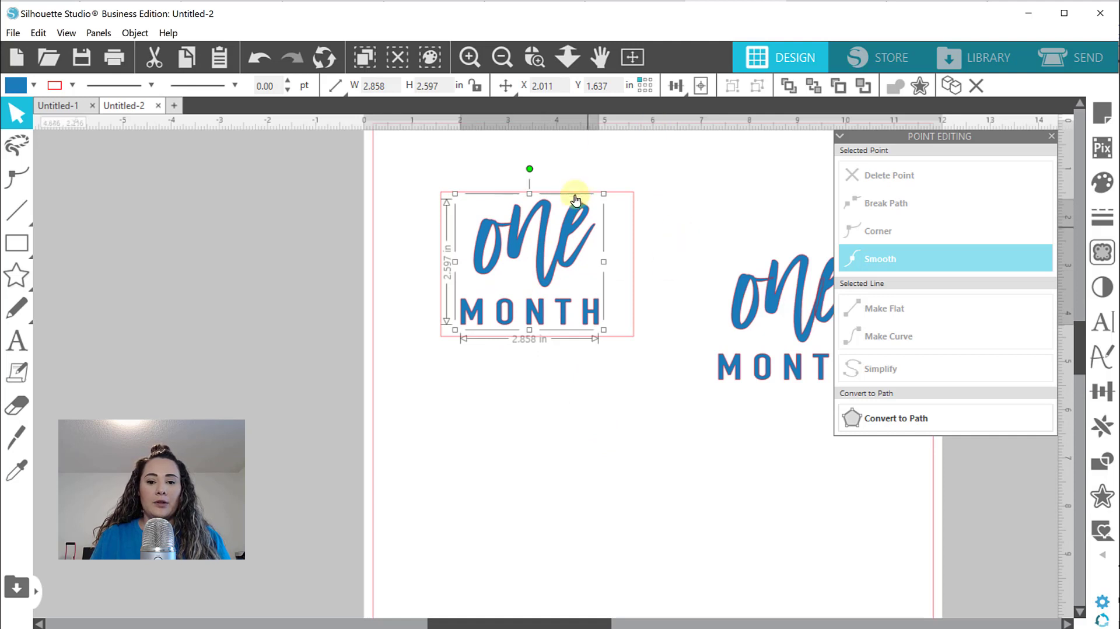
pyautogui.moveTo(603, 193); pyautogui.dragTo(596, 201)
pyautogui.moveTo(531, 251); pyautogui.dragTo(537, 249)
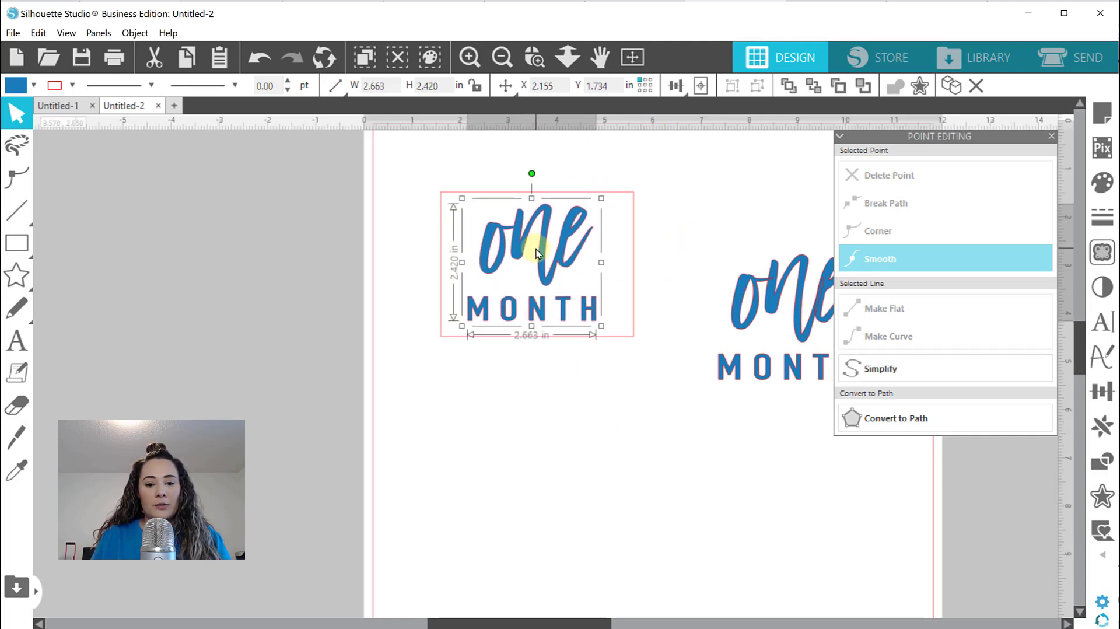
# Try setting only the compound text's width to 2.5 in with the aspect ratio unlocked, and undo the resize.
pyautogui.click(528, 427)
pyautogui.click(529, 305)
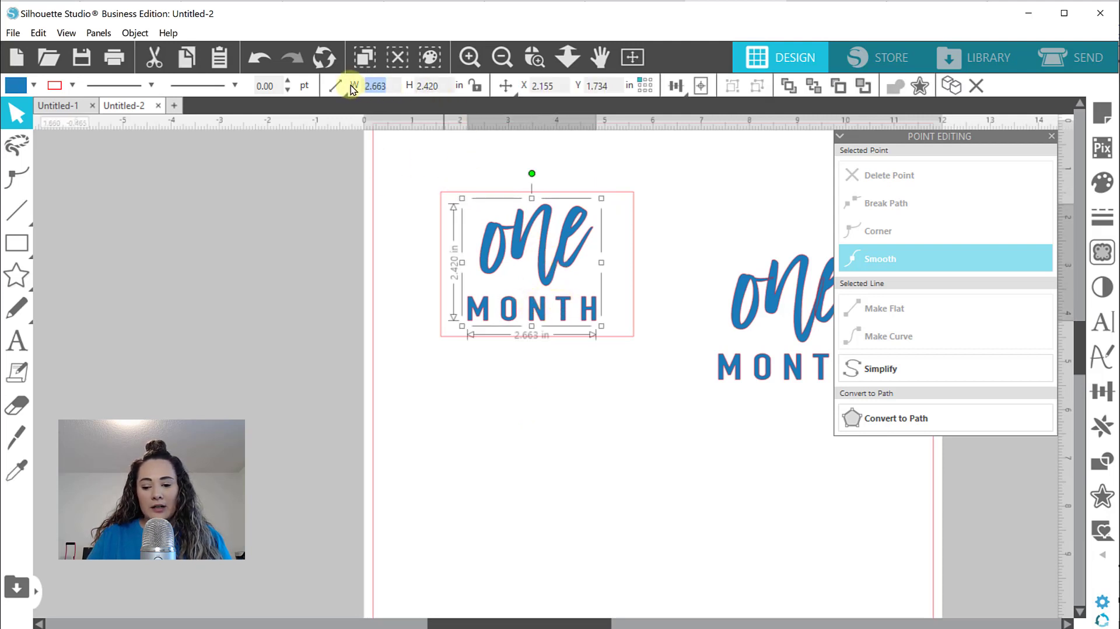
pyautogui.write('2.5')
pyautogui.press('Return')
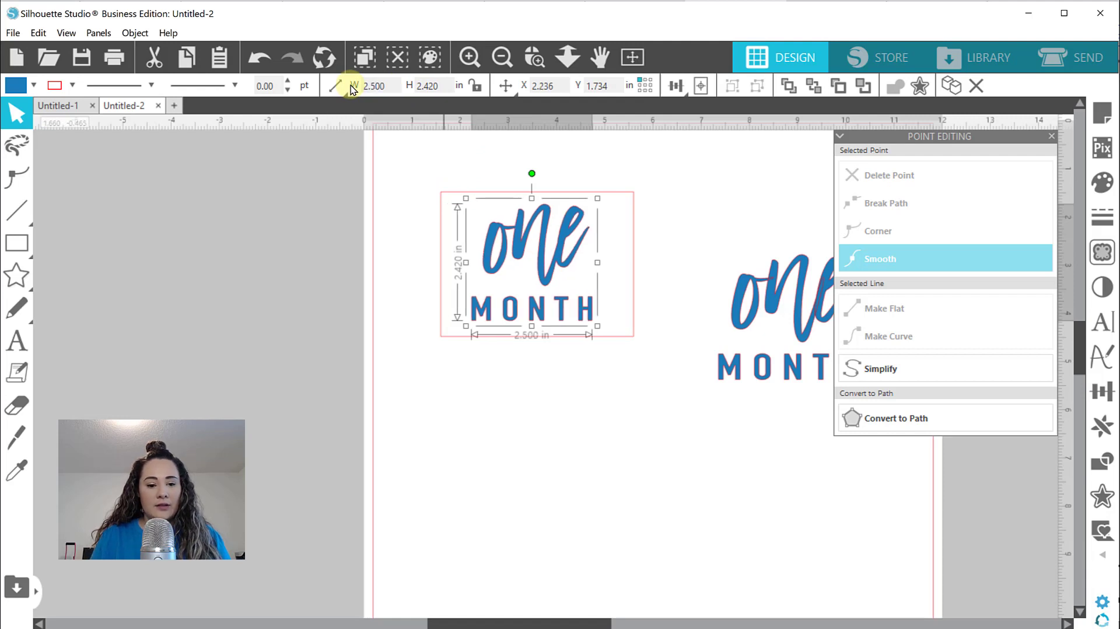
pyautogui.hotkey('ctrl', 'z')
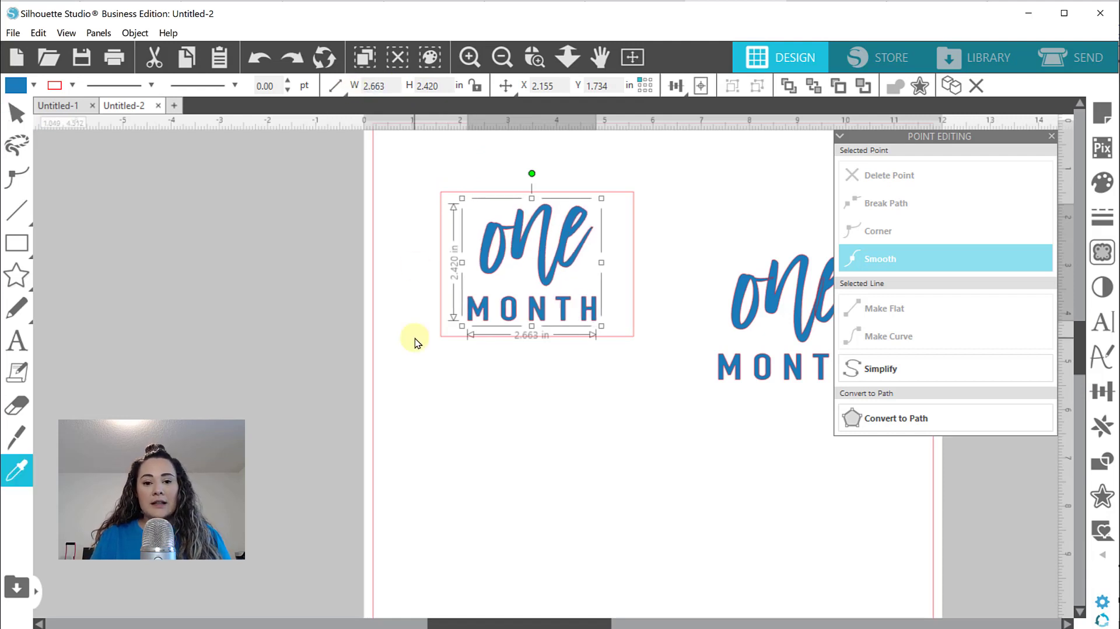
# Lock the aspect ratio and set the width of the compound text in the rectangle to 2.5 in.
pyautogui.click(475, 86)
pyautogui.click(400, 89)
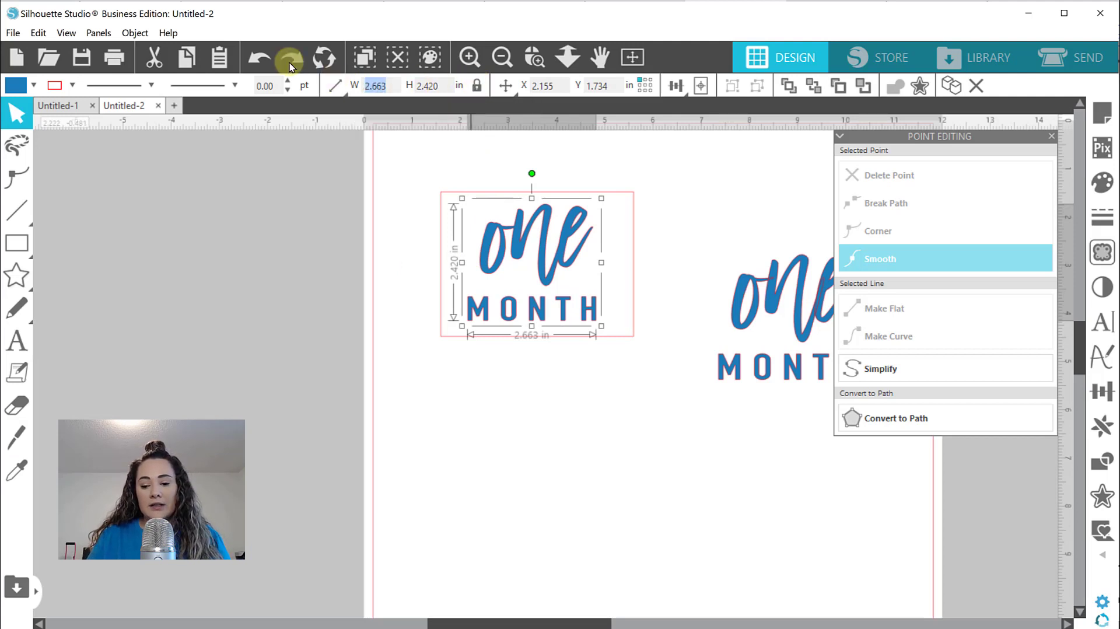
pyautogui.press('Return')
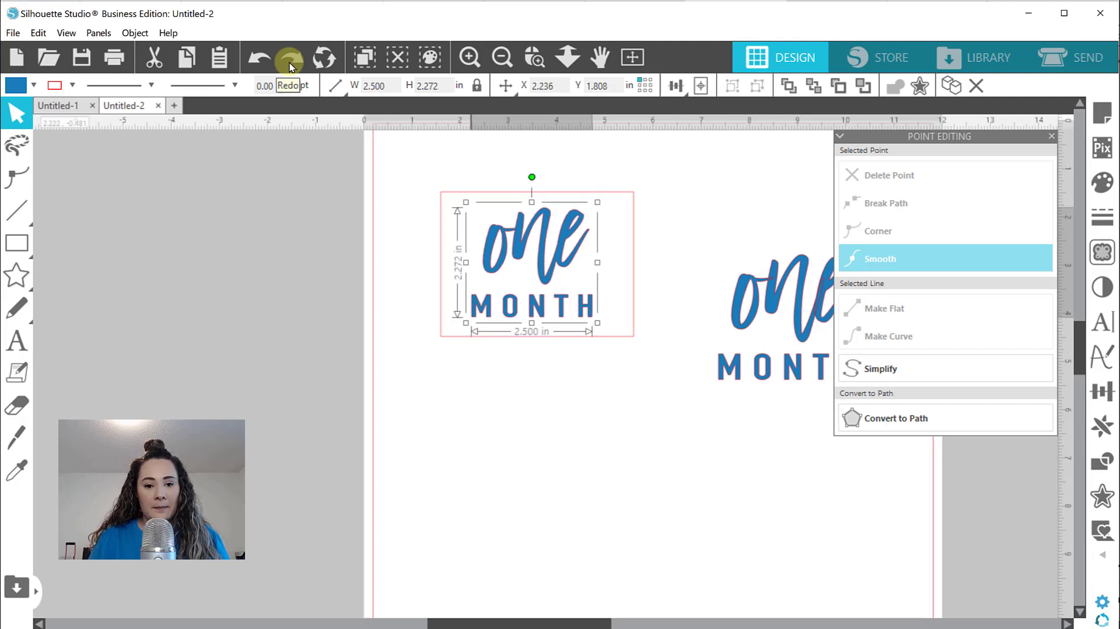
pyautogui.click(489, 469)
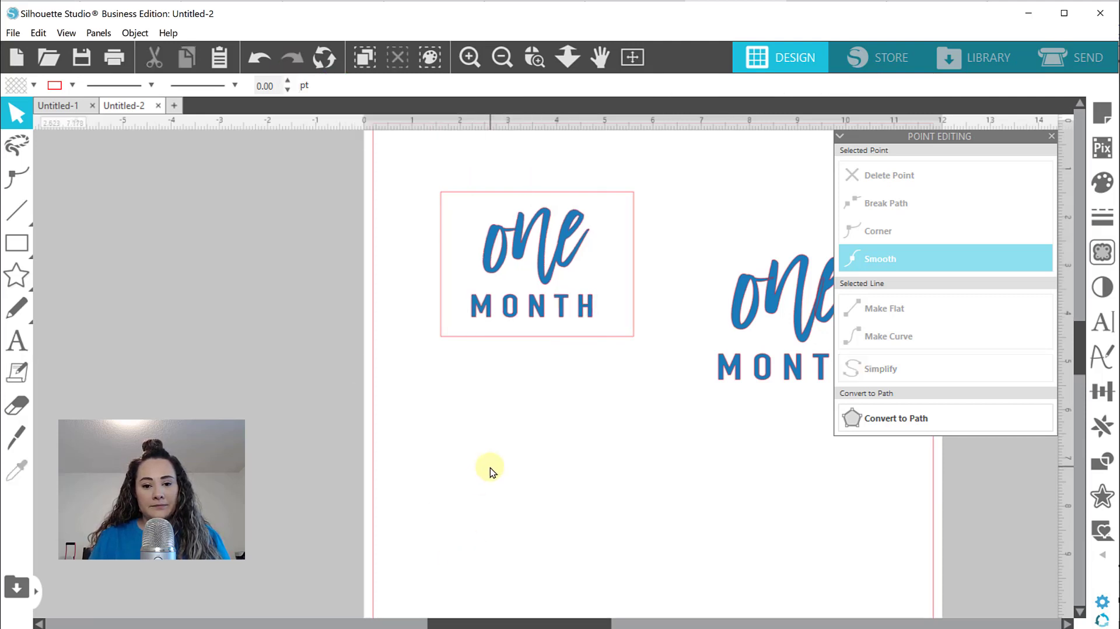
# Centre the compound "one MONTH" text on the 4 by 3 in rectangle around it.
pyautogui.click(500, 265)
pyautogui.click(383, 200)
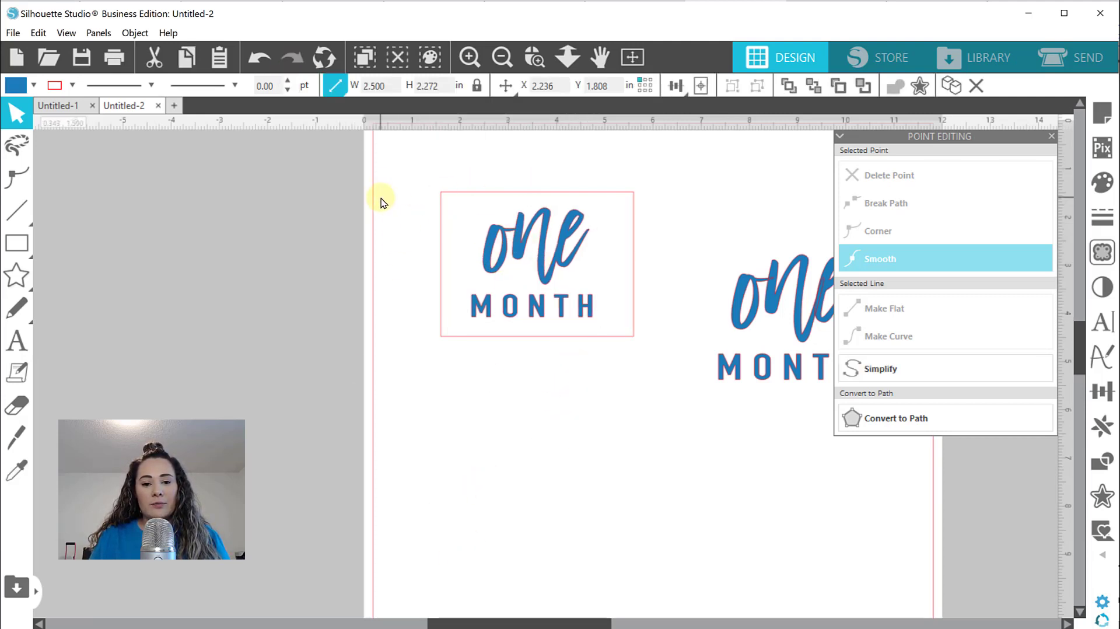
pyautogui.click(508, 328)
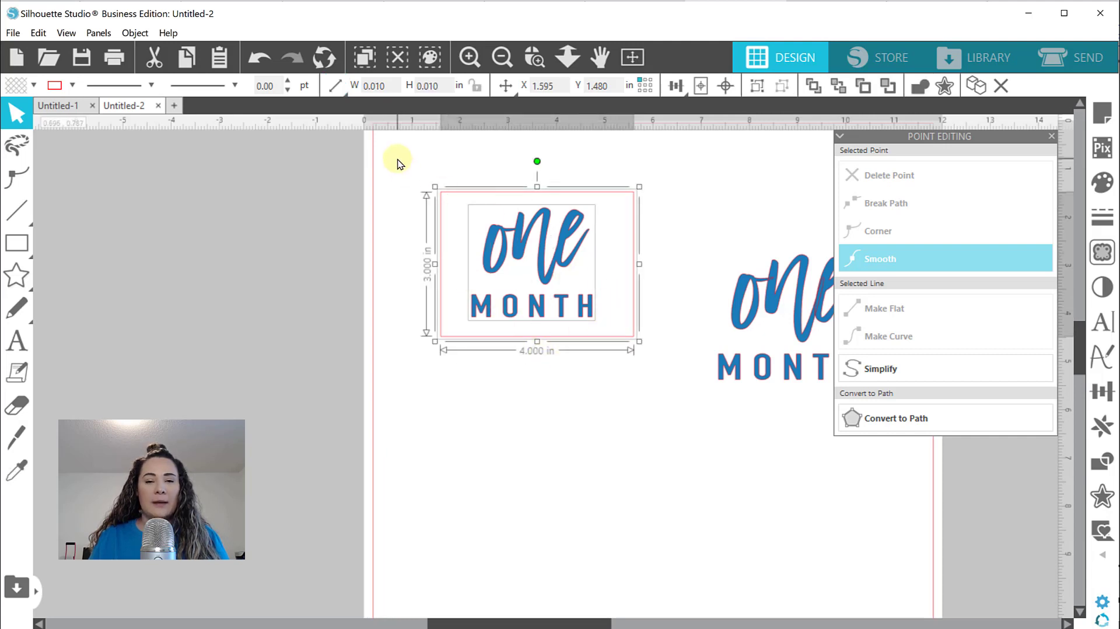
pyautogui.click(397, 162)
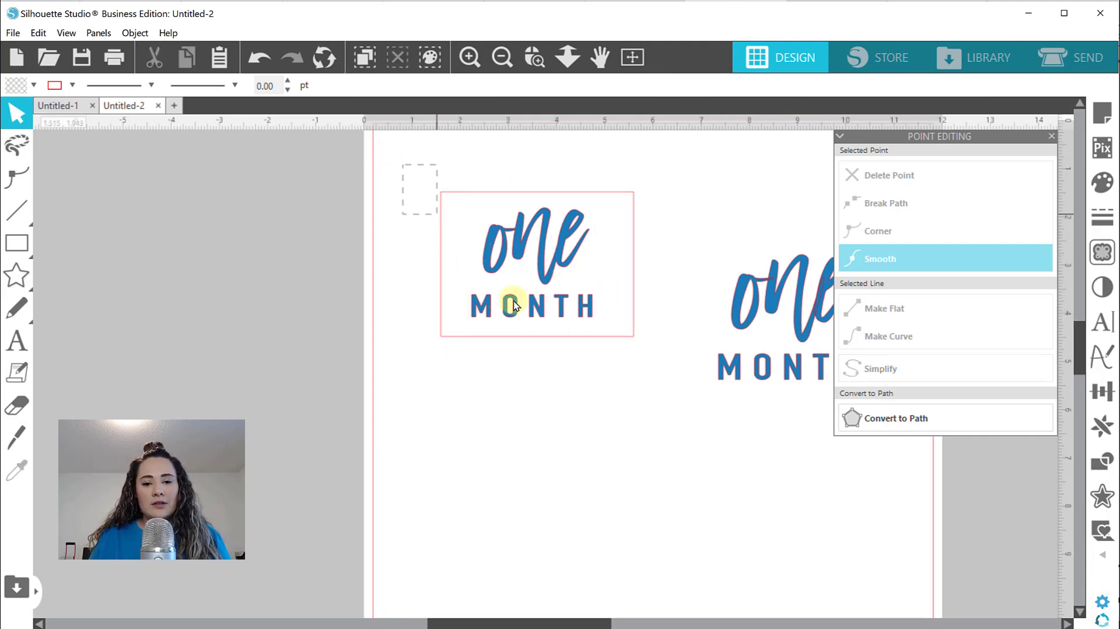
pyautogui.click(512, 304)
pyautogui.click(386, 155)
pyautogui.click(474, 283)
pyautogui.moveTo(573, 403); pyautogui.dragTo(578, 416)
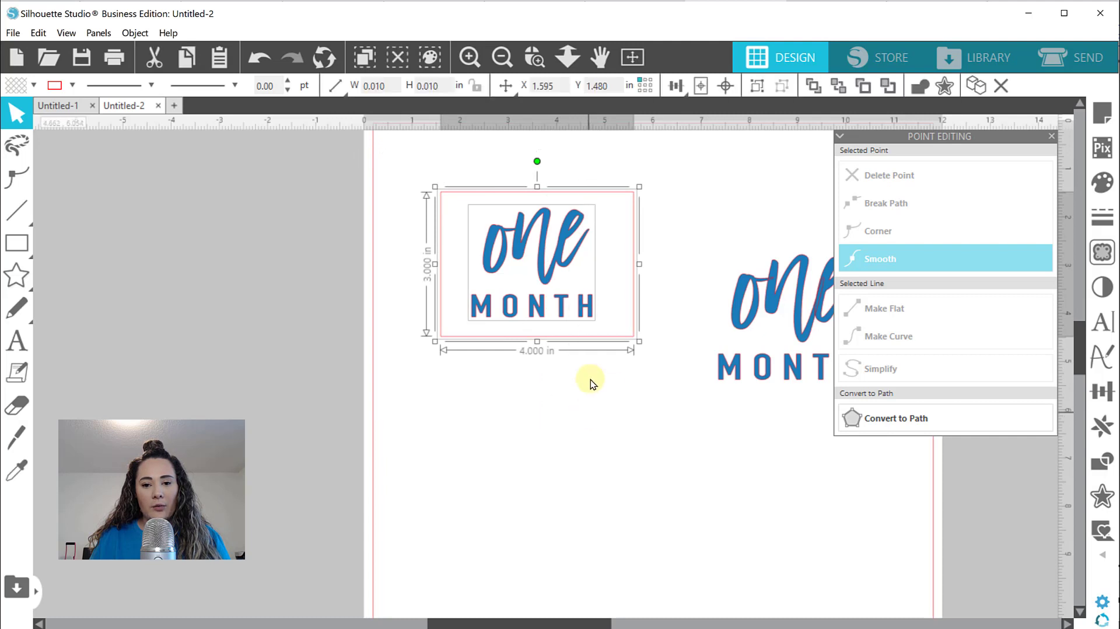
pyautogui.click(726, 88)
pyautogui.click(635, 511)
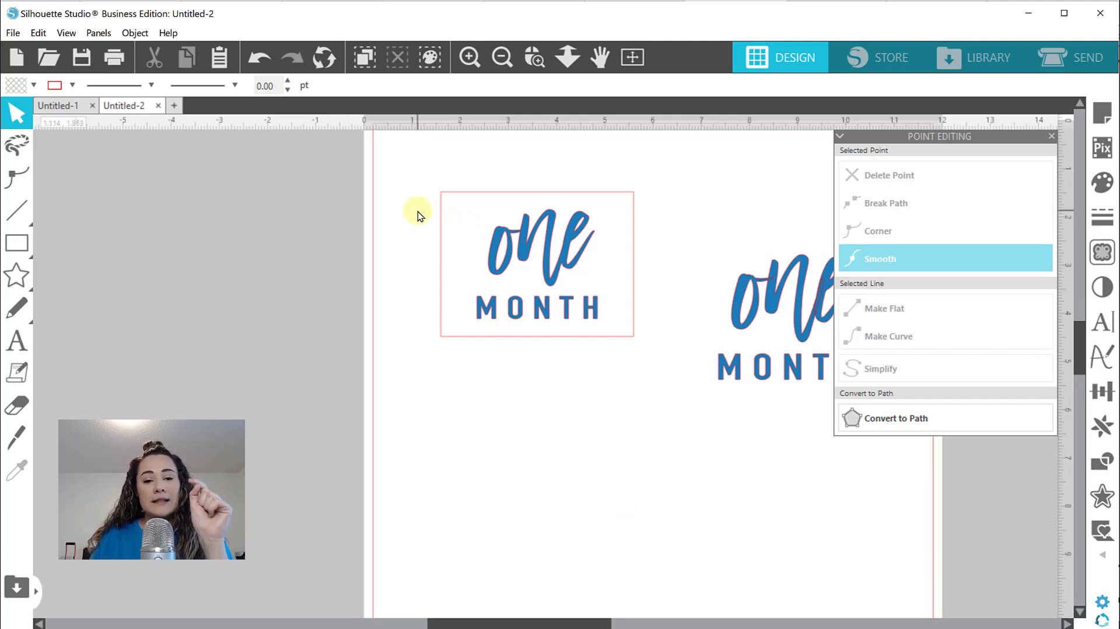
# Nudge the compound "one MONTH" text slightly left within its rectangle, to an X position of about 2.265 in.
pyautogui.click(506, 256)
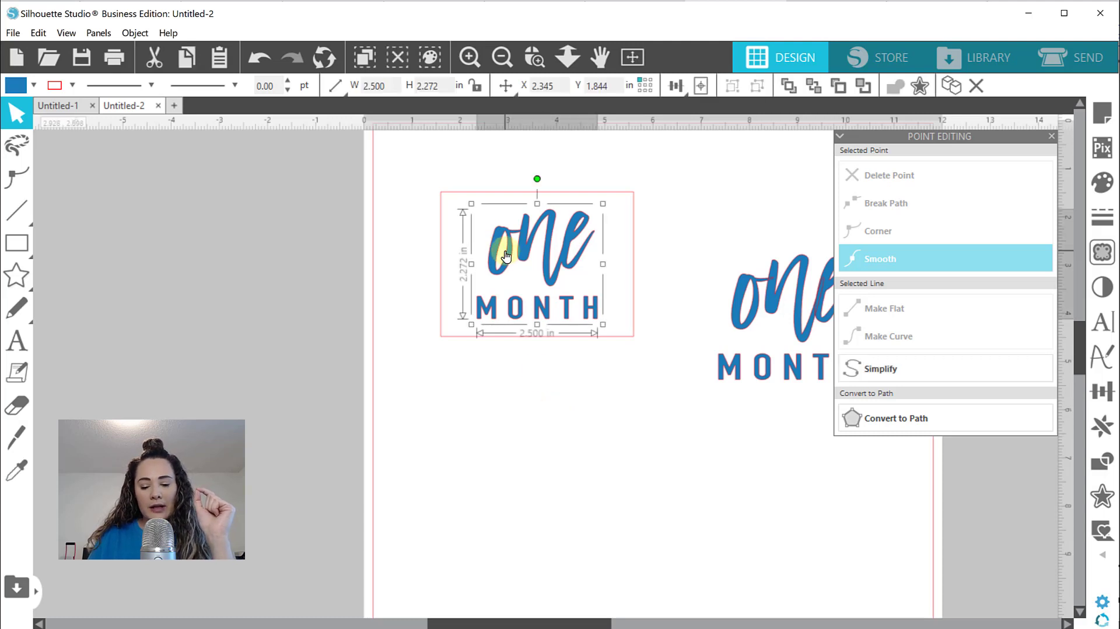
pyautogui.press('Left')
pyautogui.press('Left')
pyautogui.press('Left')
pyautogui.press('Left')
pyautogui.press('Left')
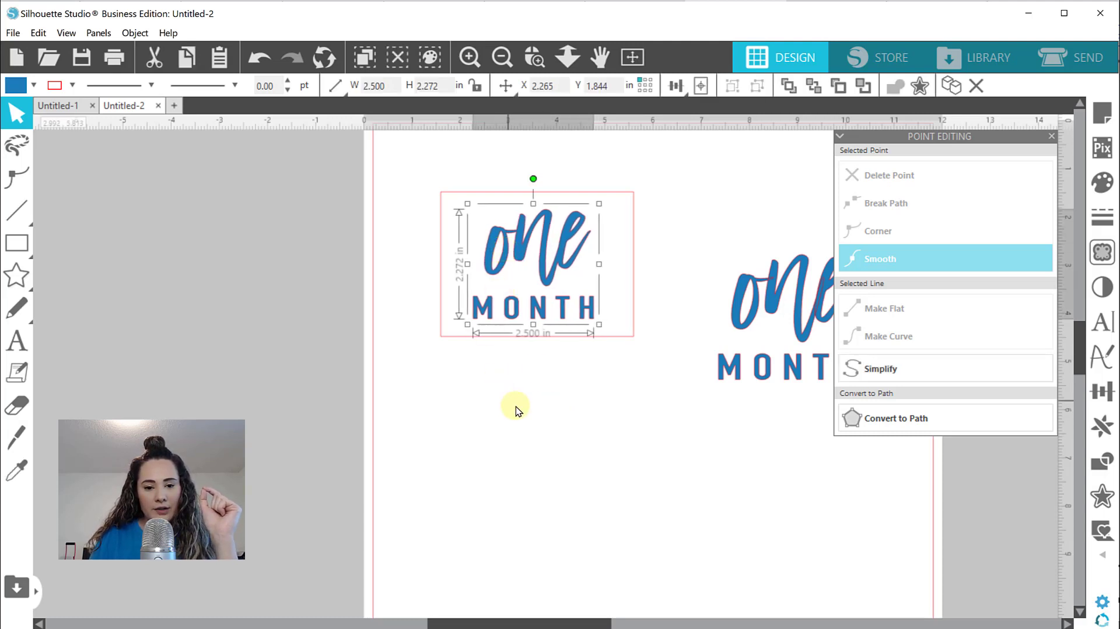
pyautogui.click(516, 410)
pyautogui.moveTo(547, 292); pyautogui.dragTo(495, 300)
pyautogui.click(581, 452)
pyautogui.click(537, 418)
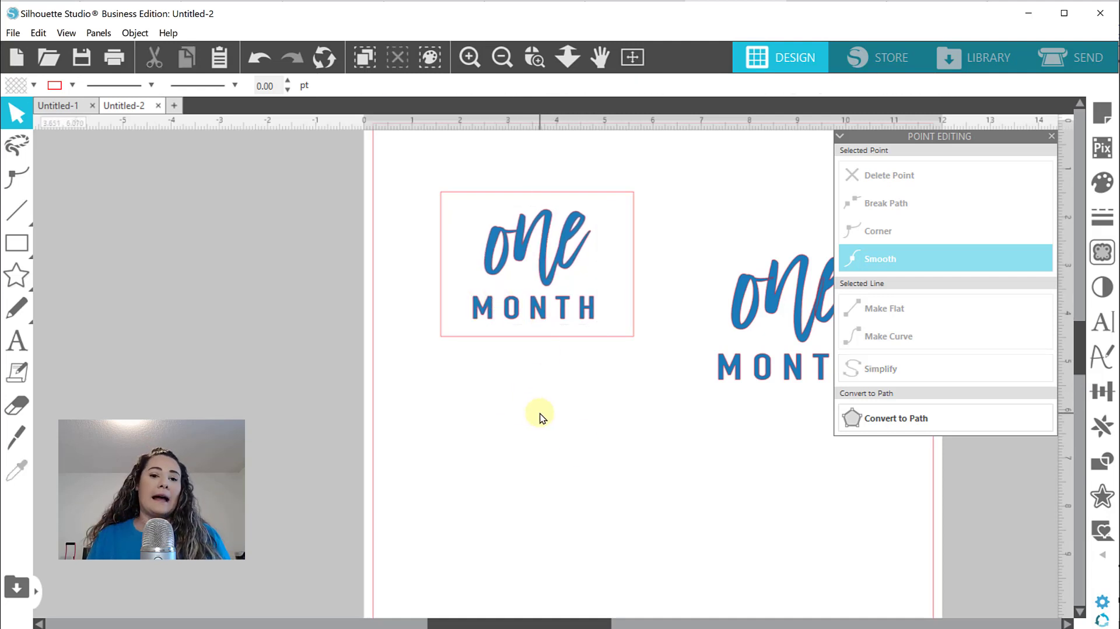
# Move the finished "one MONTH" card off the left side of the page and bring the empty duplicate rectangle onto the page.
pyautogui.click(635, 58)
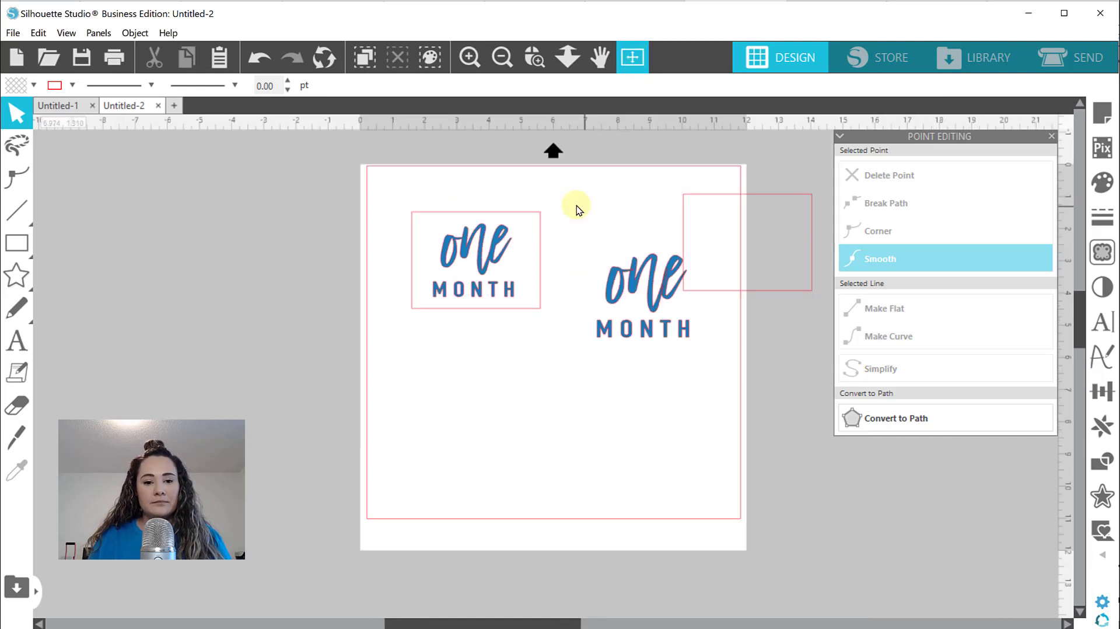
pyautogui.moveTo(388, 180); pyautogui.dragTo(240, 274)
pyautogui.click(492, 302)
pyautogui.click(525, 340)
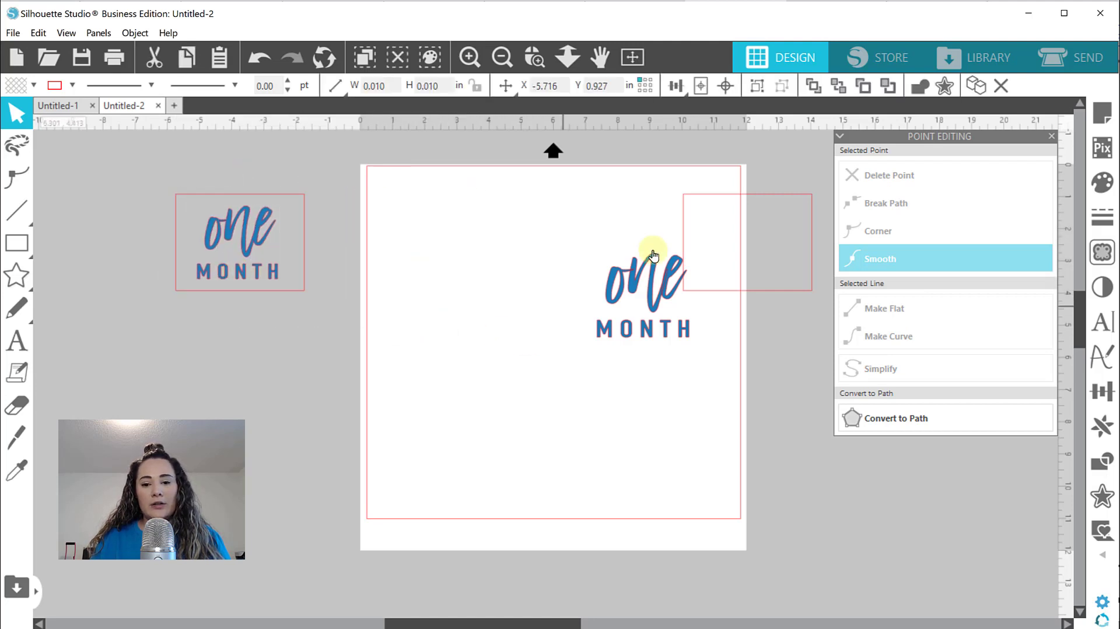
pyautogui.moveTo(680, 214); pyautogui.dragTo(430, 213)
pyautogui.click(597, 295)
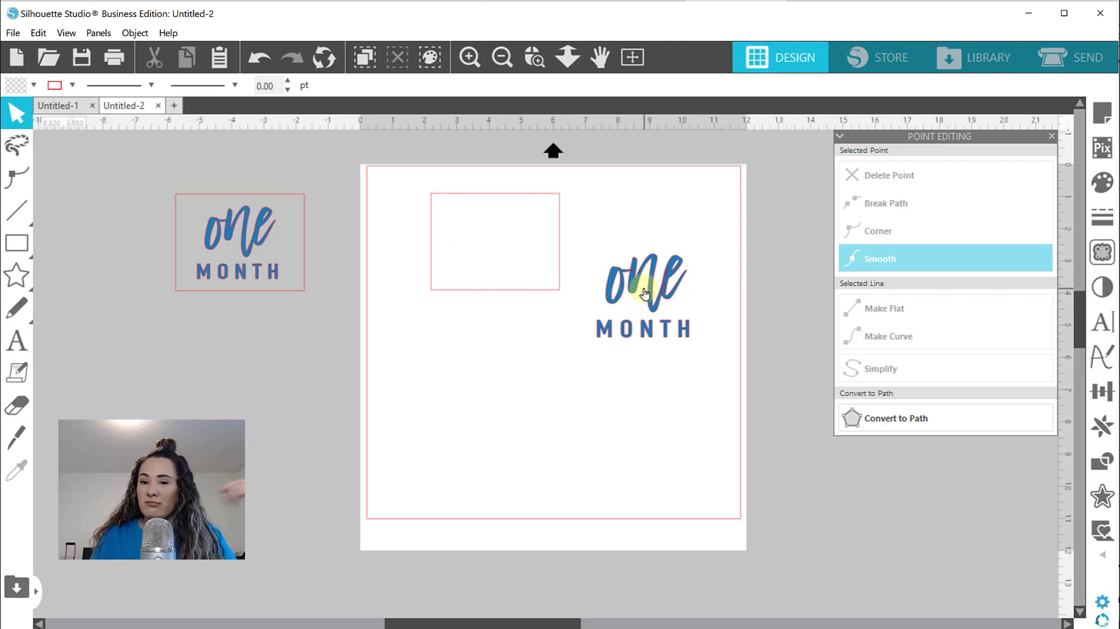
# Change the editable "MONTH" text on the page to "MONTHS".
pyautogui.doubleClick(657, 331)
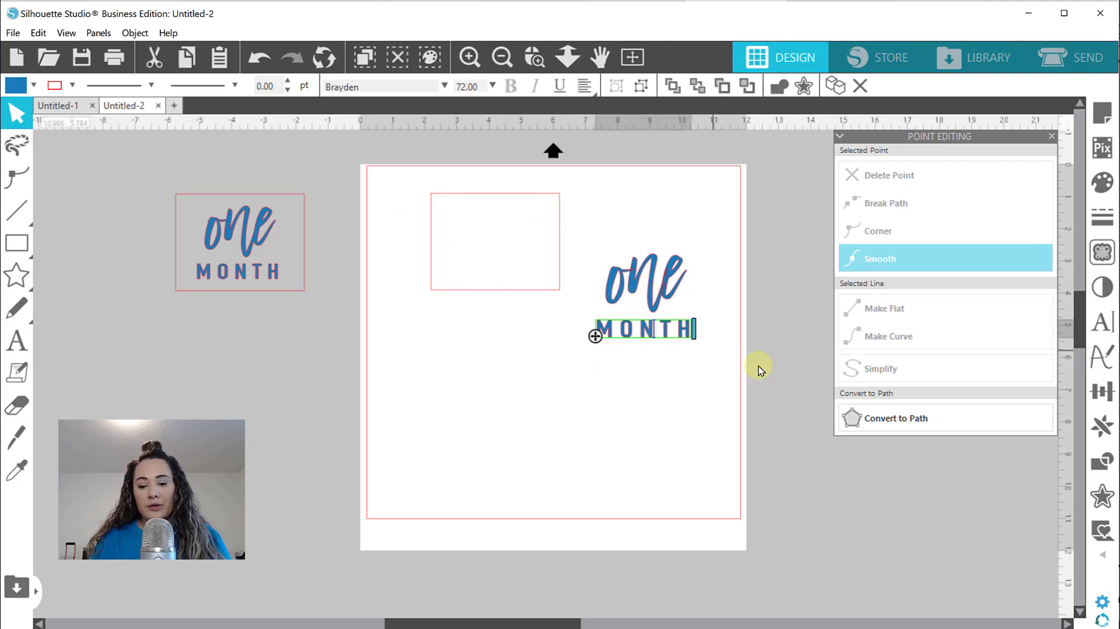
pyautogui.write('S')
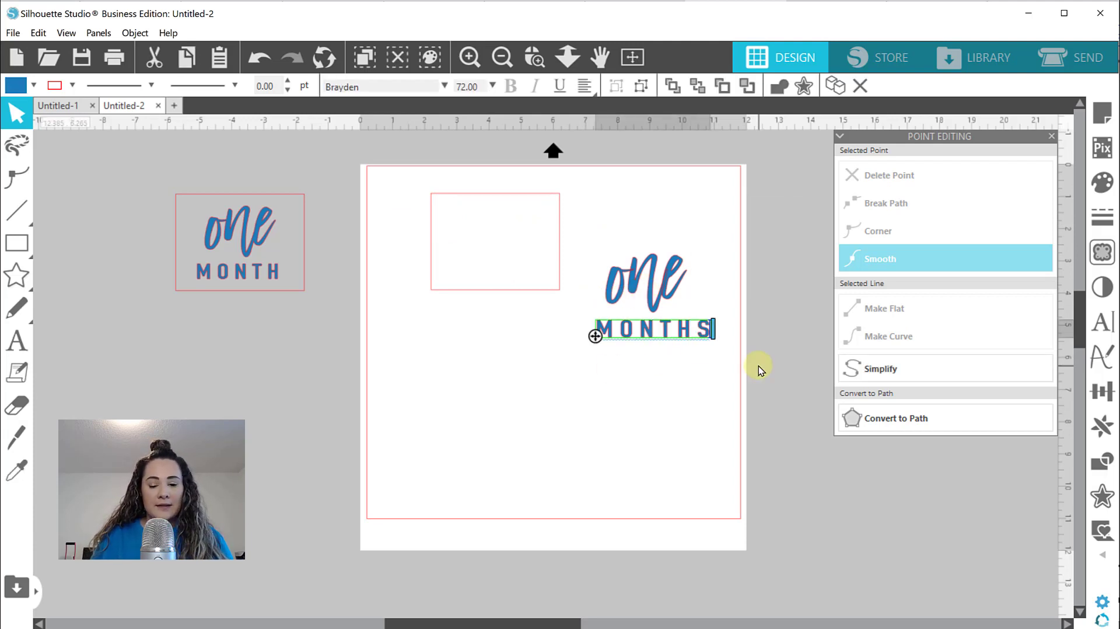
pyautogui.click(697, 419)
# Replace the script word "one" above "MONTHS" with "two".
pyautogui.doubleClick(652, 283)
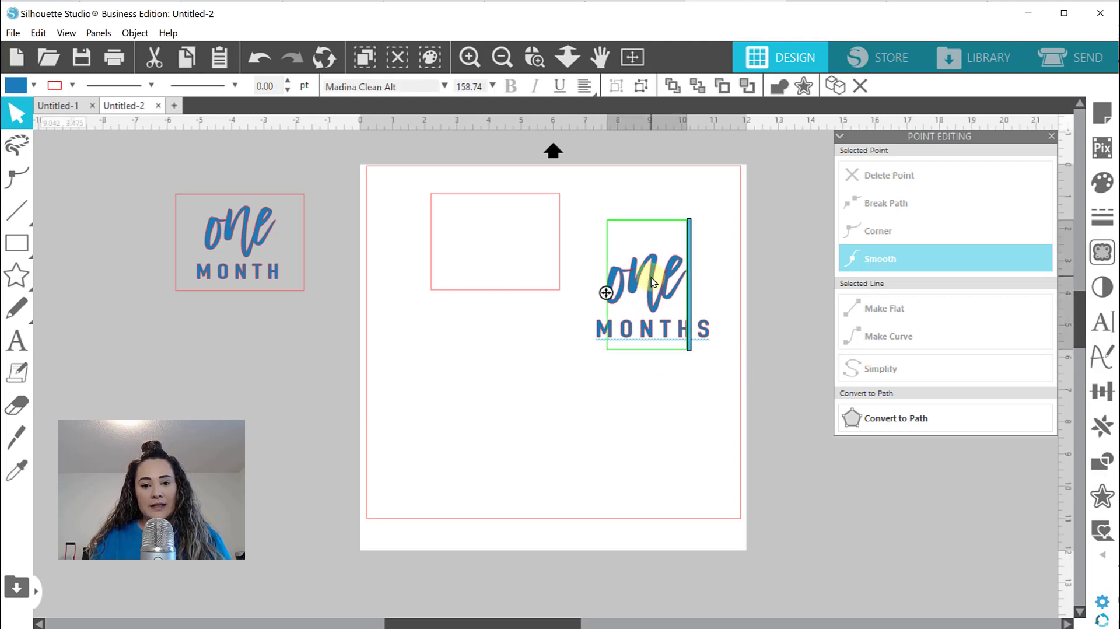
pyautogui.doubleClick(647, 270)
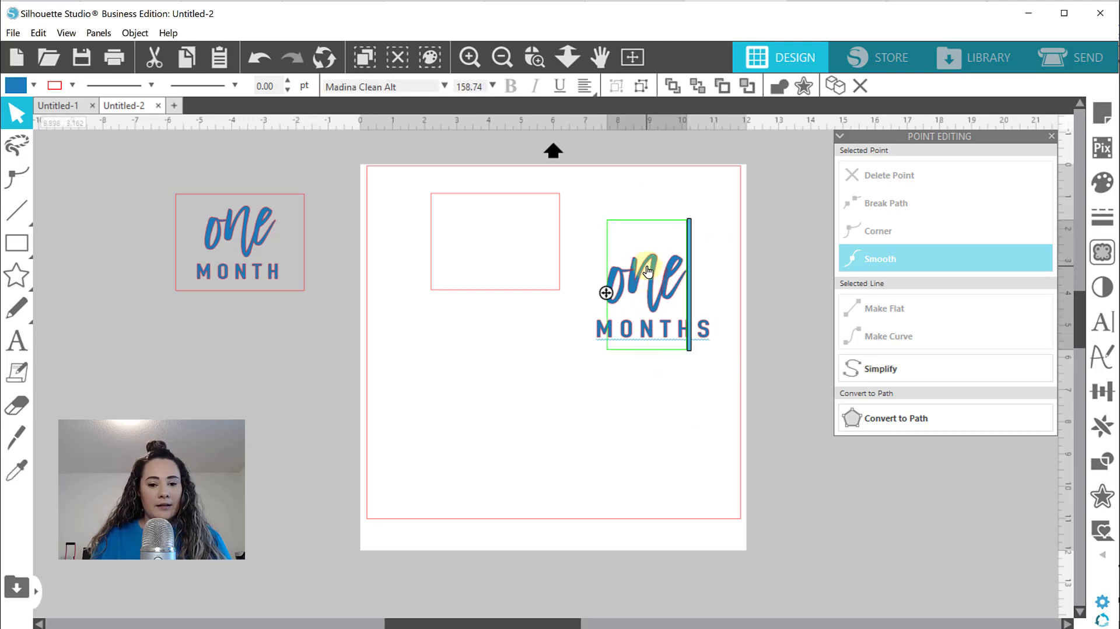
pyautogui.doubleClick(646, 267)
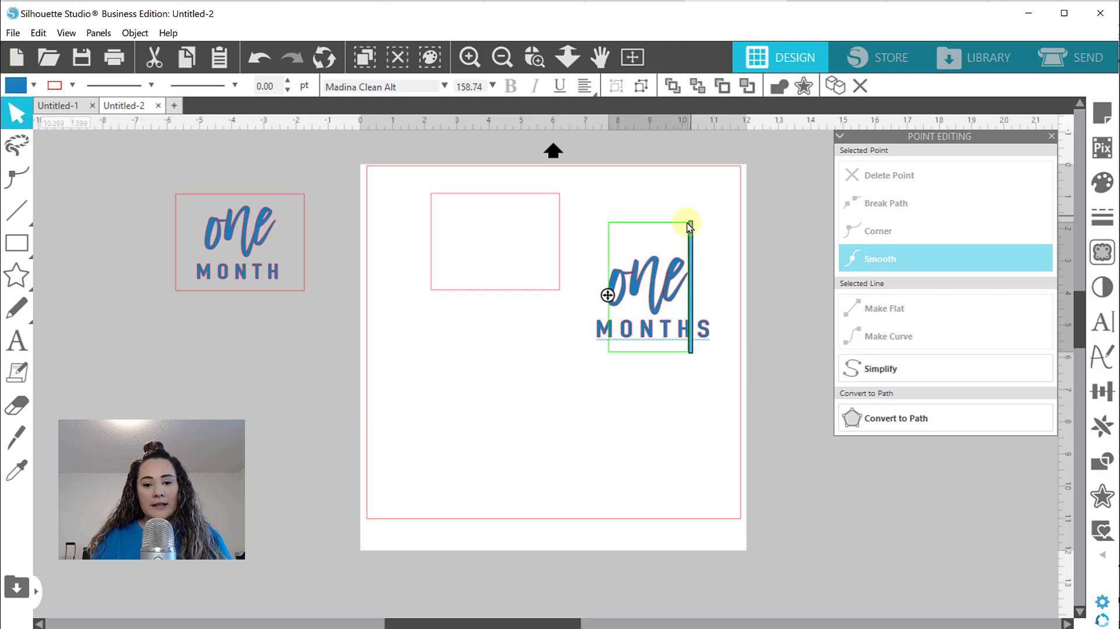
pyautogui.click(688, 222)
pyautogui.doubleClick(671, 269)
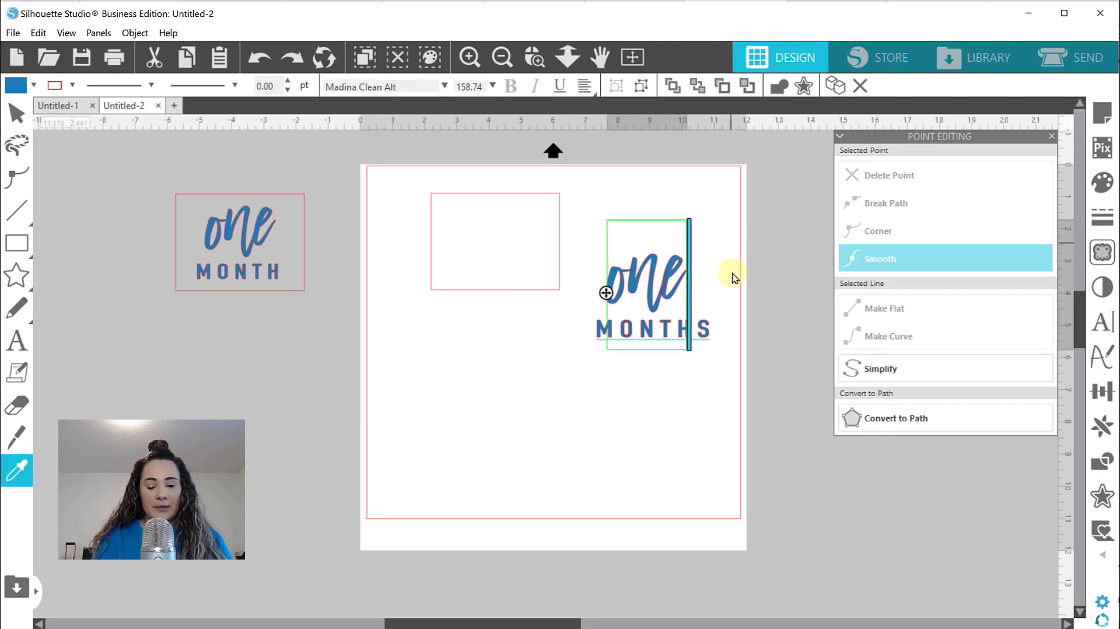
pyautogui.click(655, 285)
pyautogui.doubleClick(654, 284)
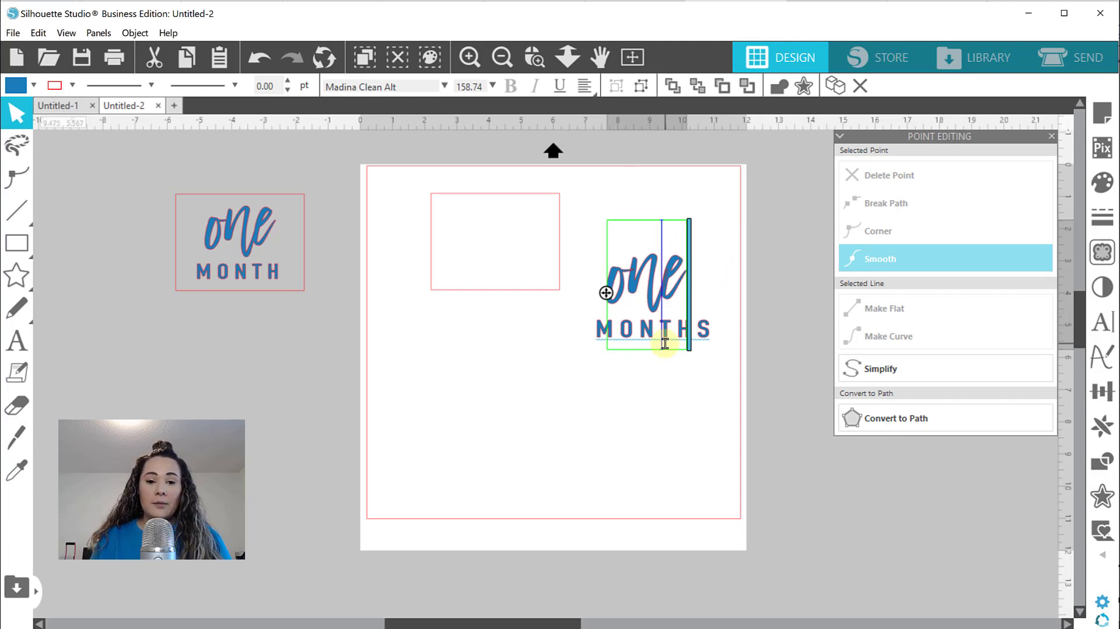
pyautogui.hotkey('ctrl', 'a')
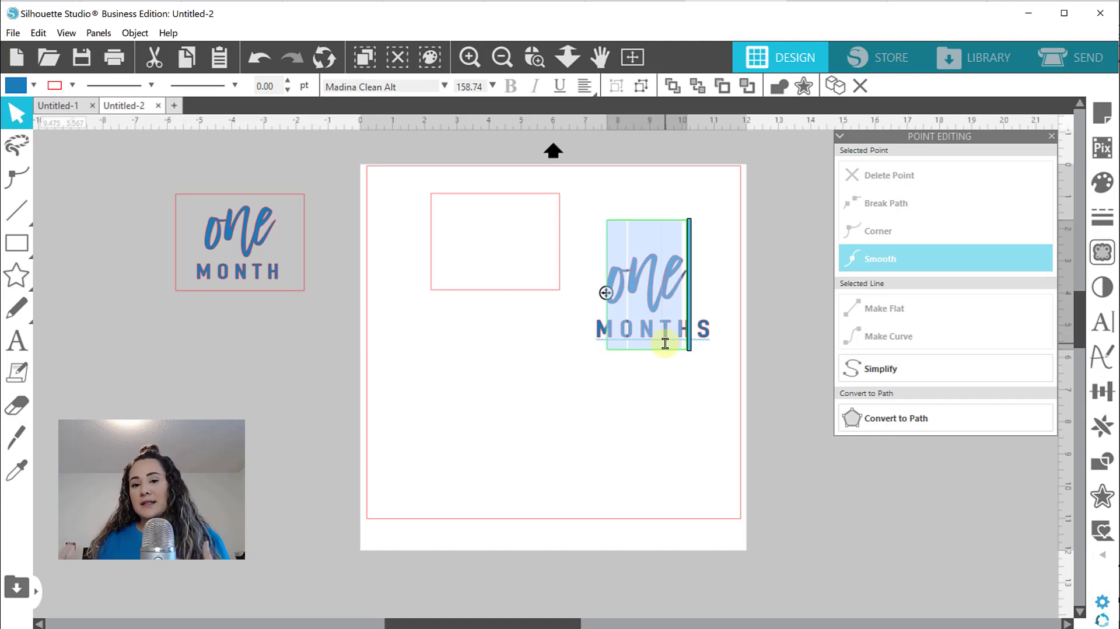
pyautogui.write('Two')
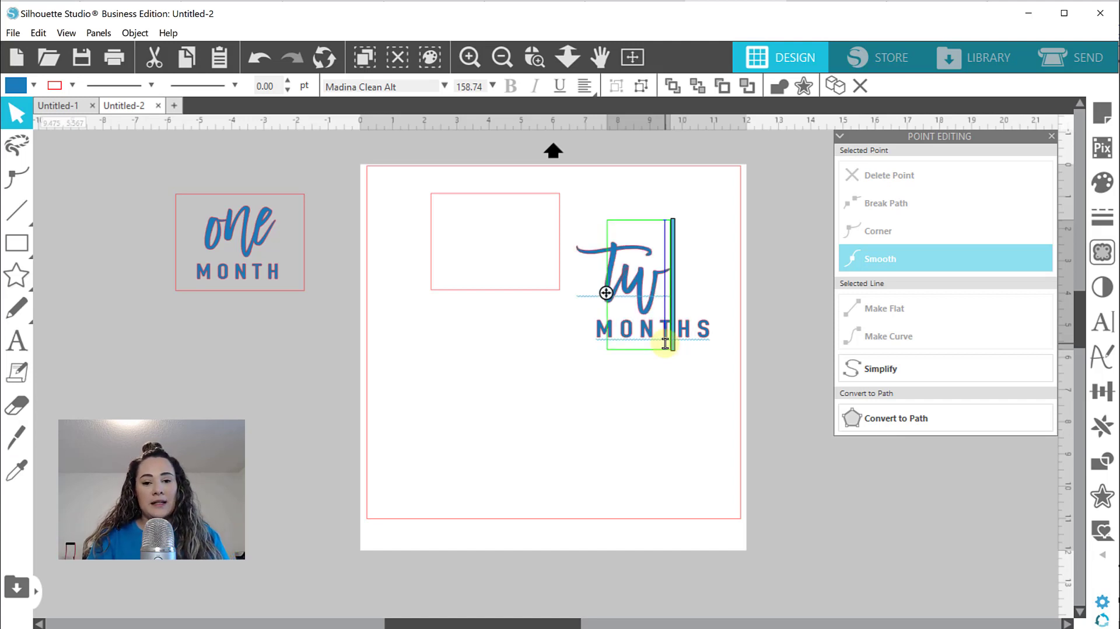
pyautogui.click(704, 435)
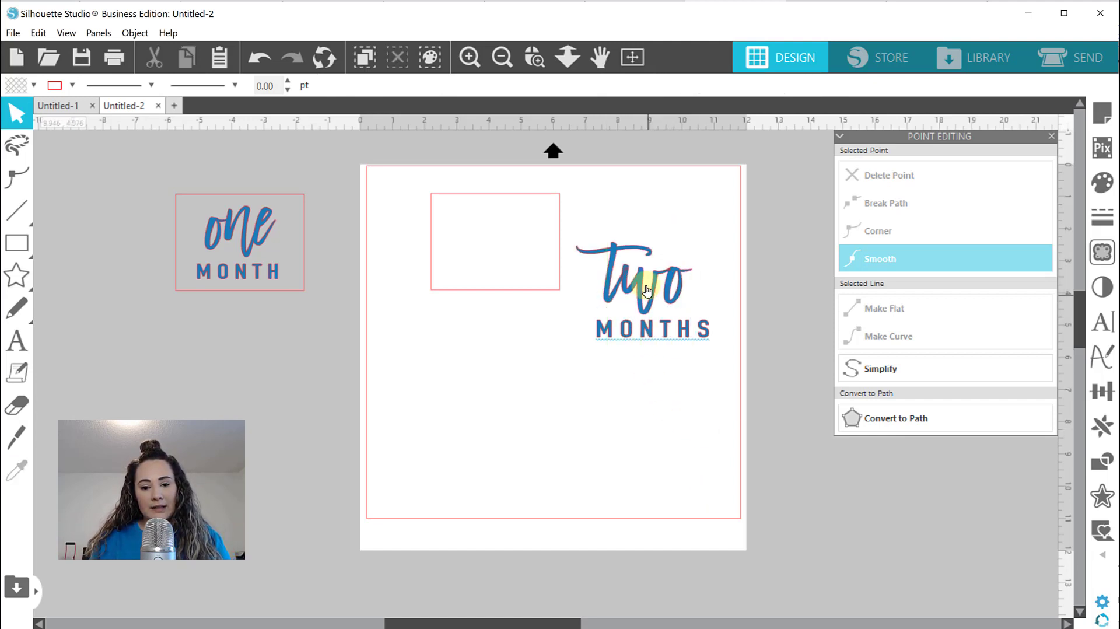
# Shift the word "two" slightly right so that it sits roughly centred above "MONTHS".
pyautogui.moveTo(645, 287); pyautogui.dragTo(657, 289)
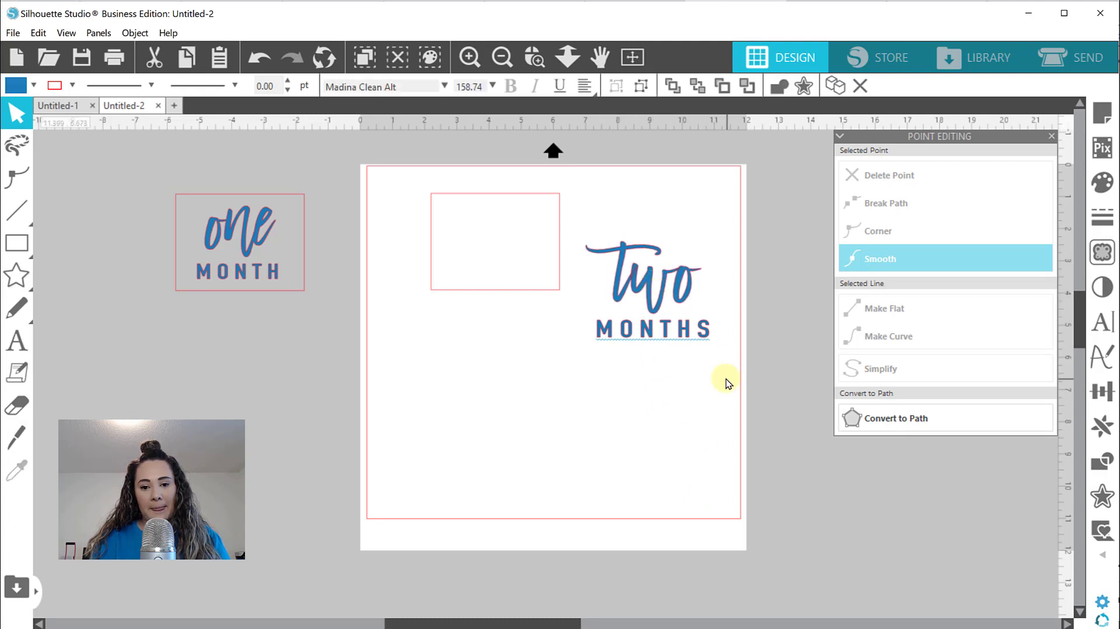
pyautogui.click(693, 403)
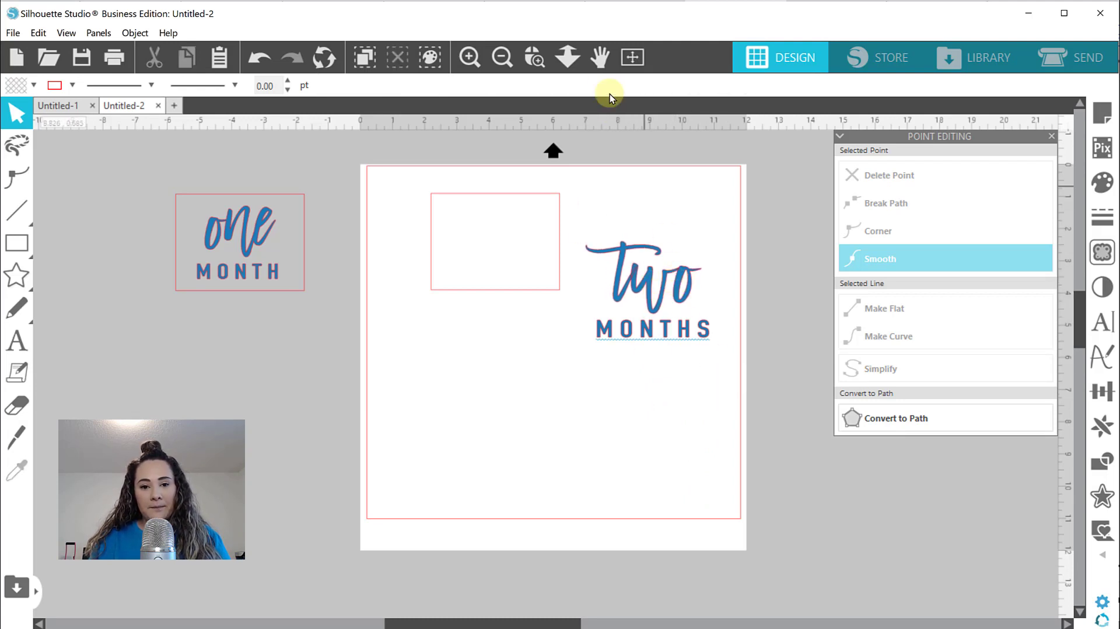
pyautogui.click(536, 63)
pyautogui.moveTo(597, 213); pyautogui.dragTo(728, 416)
pyautogui.moveTo(503, 285); pyautogui.dragTo(515, 288)
pyautogui.click(552, 480)
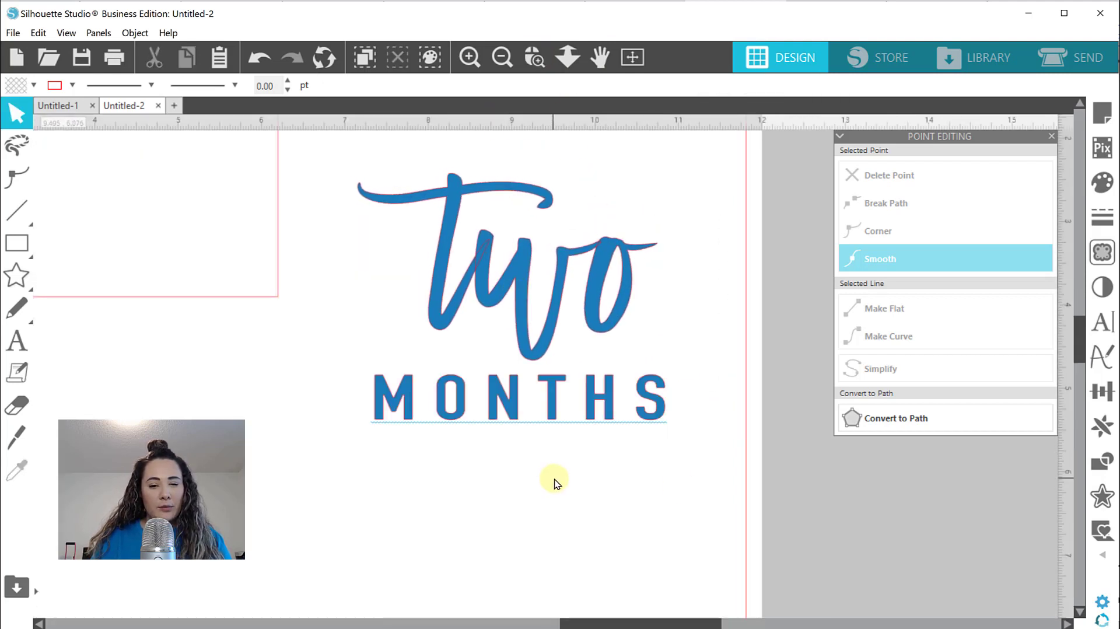
# Weld the letters of the script word "two" into one shape.
pyautogui.click(485, 267)
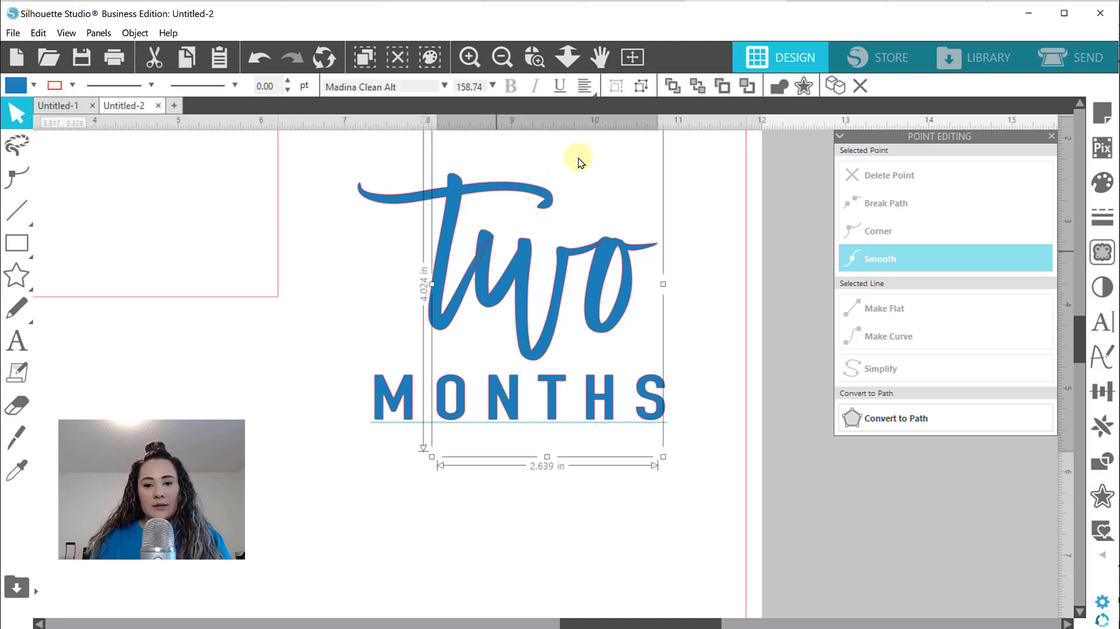
pyautogui.click(776, 89)
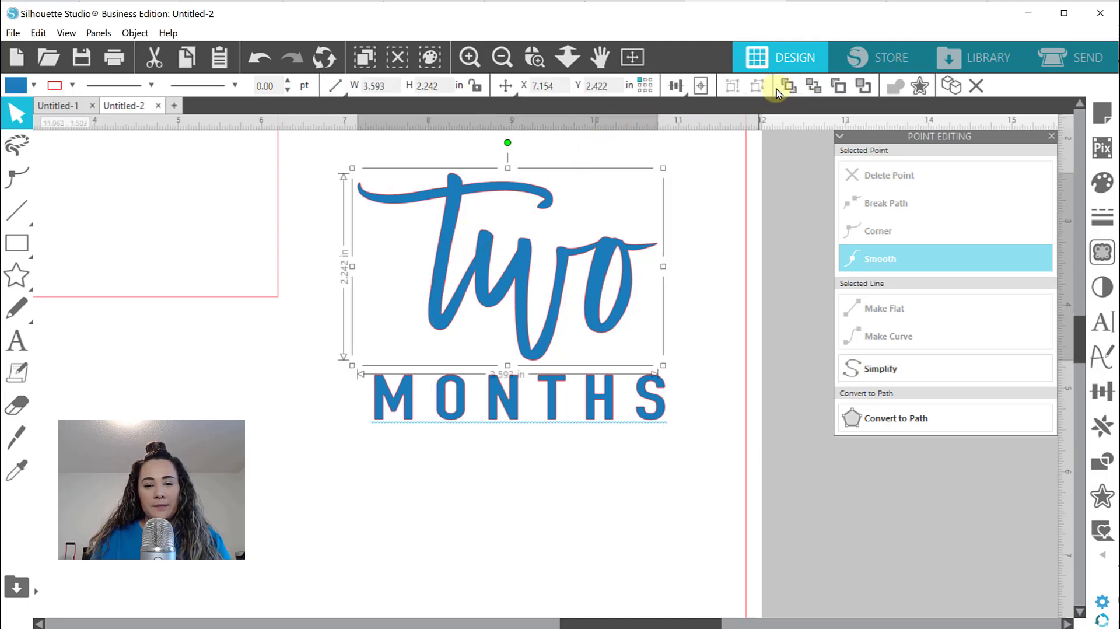
pyautogui.click(745, 283)
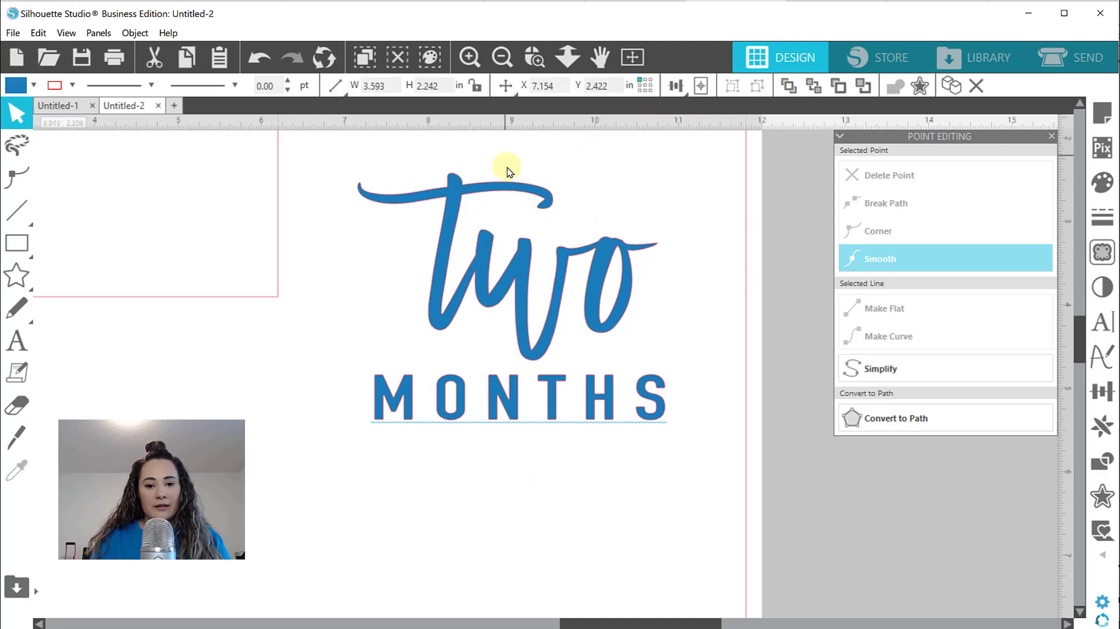
# Align the welded "two" and the "MONTHS" text on their horizontal centres.
pyautogui.hotkey('ctrl', 'a')
pyautogui.moveTo(522, 146); pyautogui.dragTo(523, 470)
pyautogui.hotkey('ctrl', 'a')
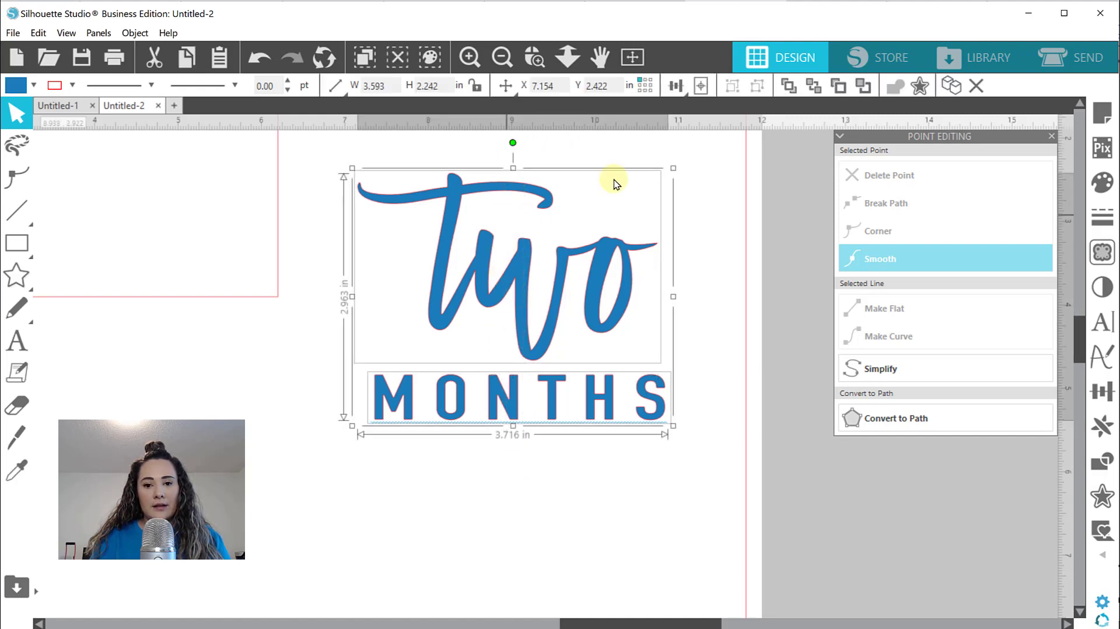
pyautogui.click(618, 85)
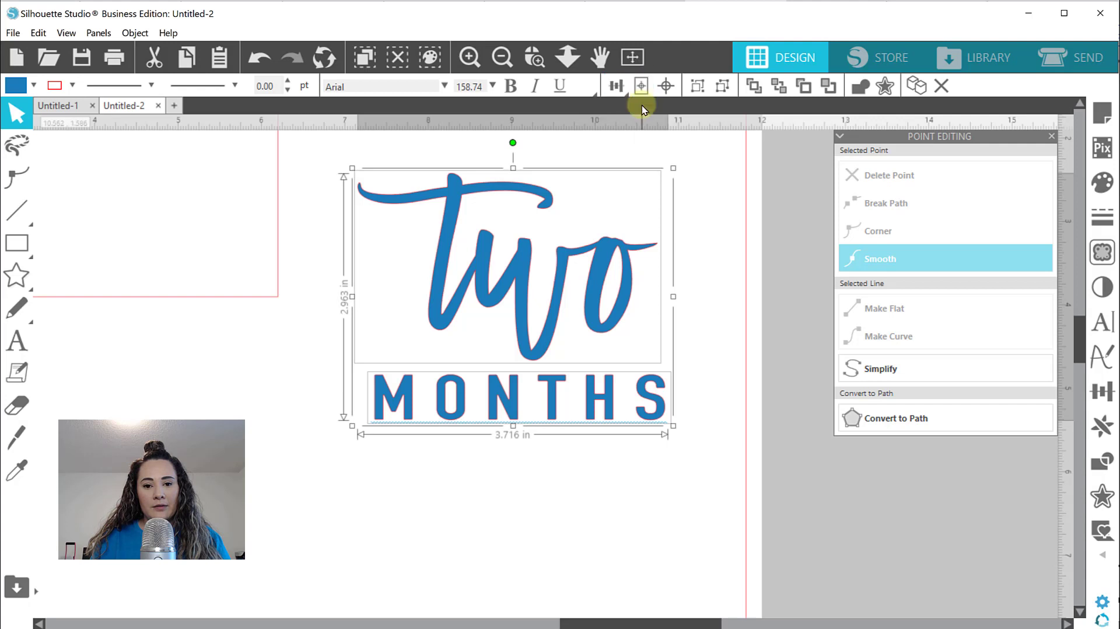
pyautogui.click(639, 111)
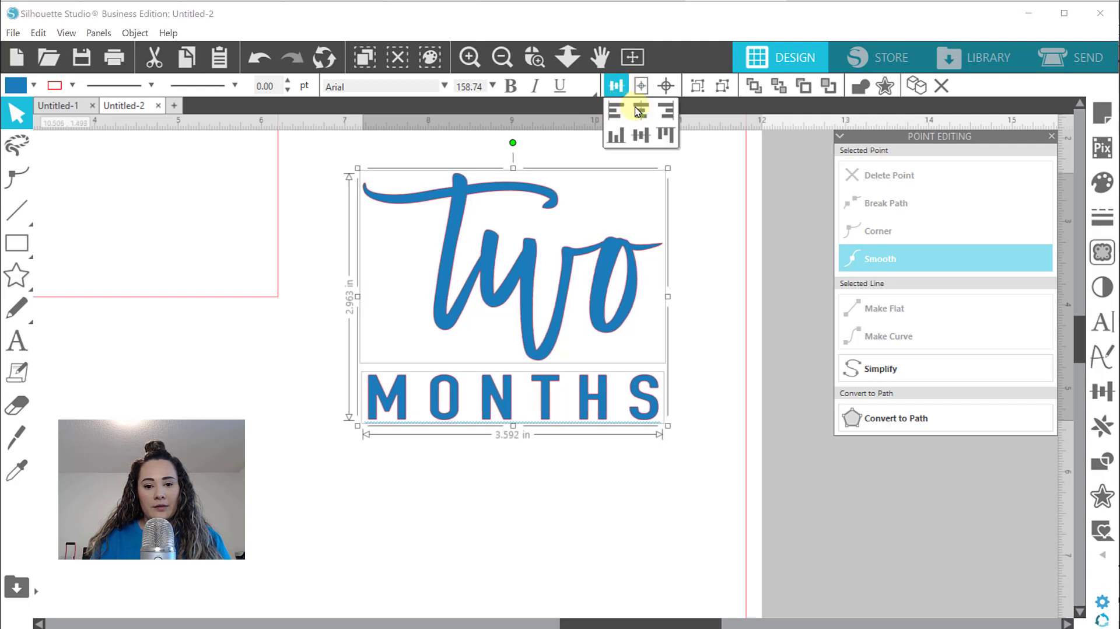
pyautogui.click(701, 322)
# Nudge the welded "two" back and forth to a position slightly left of its aligned centre above "MONTHS".
pyautogui.click(519, 283)
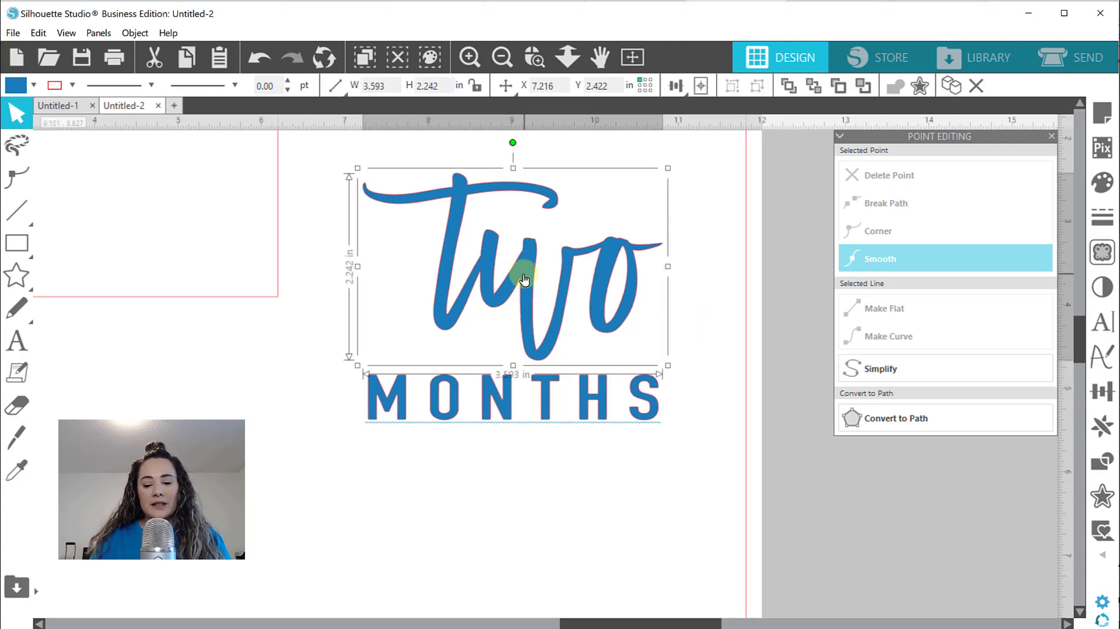
pyautogui.press('Left')
pyautogui.press('Left')
pyautogui.press('Left')
pyautogui.press('Left')
pyautogui.press('Left')
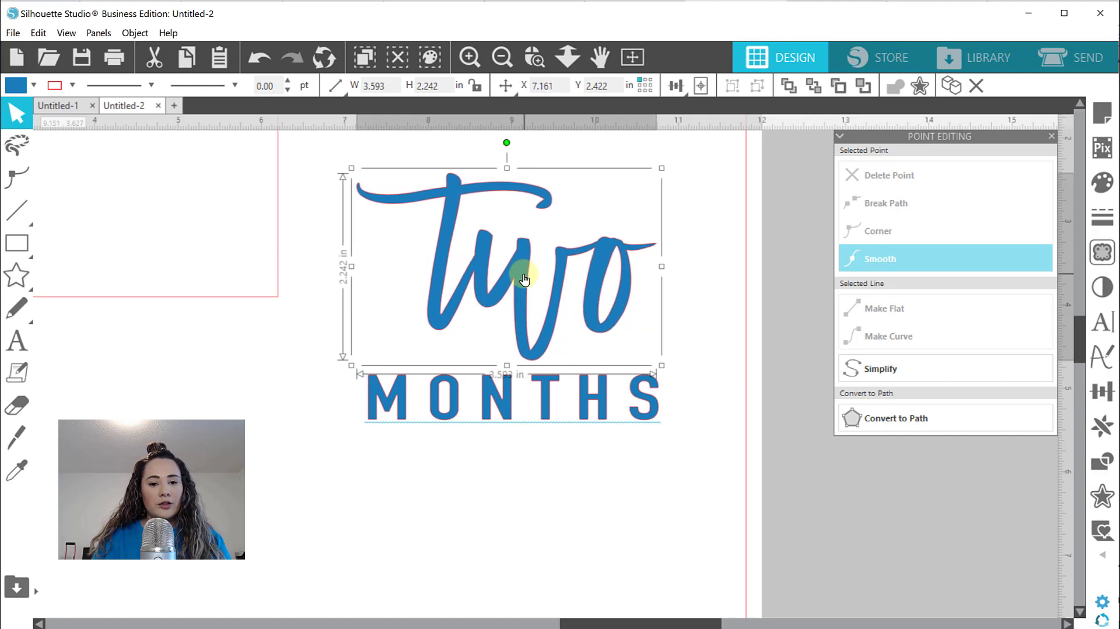
pyautogui.press('Left')
pyautogui.press('Left')
pyautogui.press('Left')
pyautogui.press('Left')
pyautogui.press('Left')
pyautogui.press('Left')
pyautogui.press('Left')
pyautogui.press('Left')
pyautogui.press('Left')
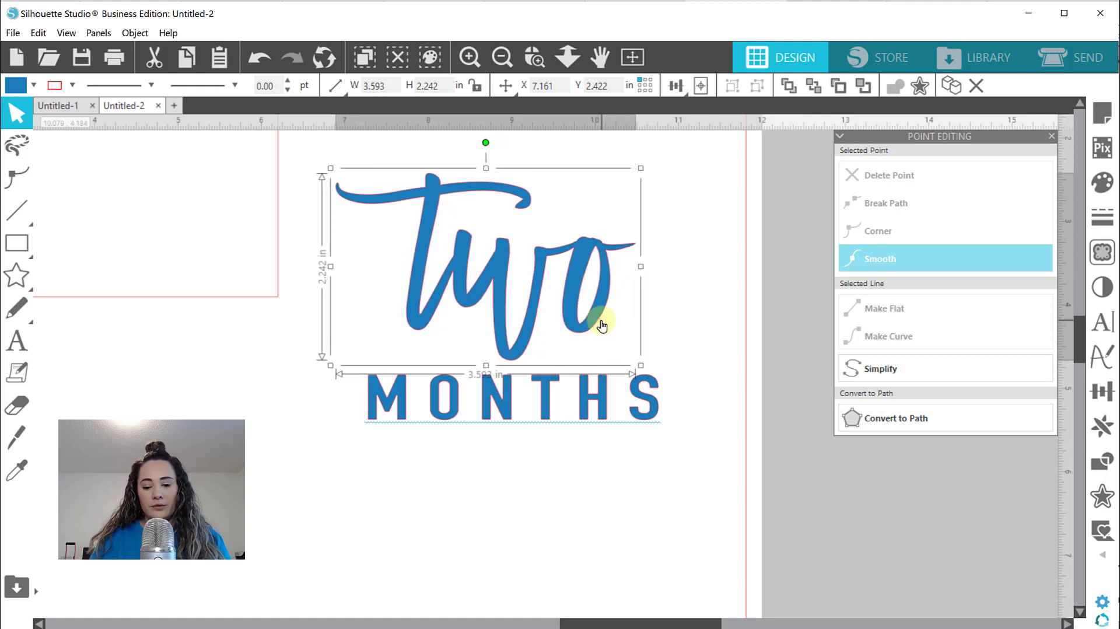
pyautogui.press('Right')
pyautogui.press('Right')
pyautogui.press('Right')
pyautogui.press('Right')
pyautogui.press('Right')
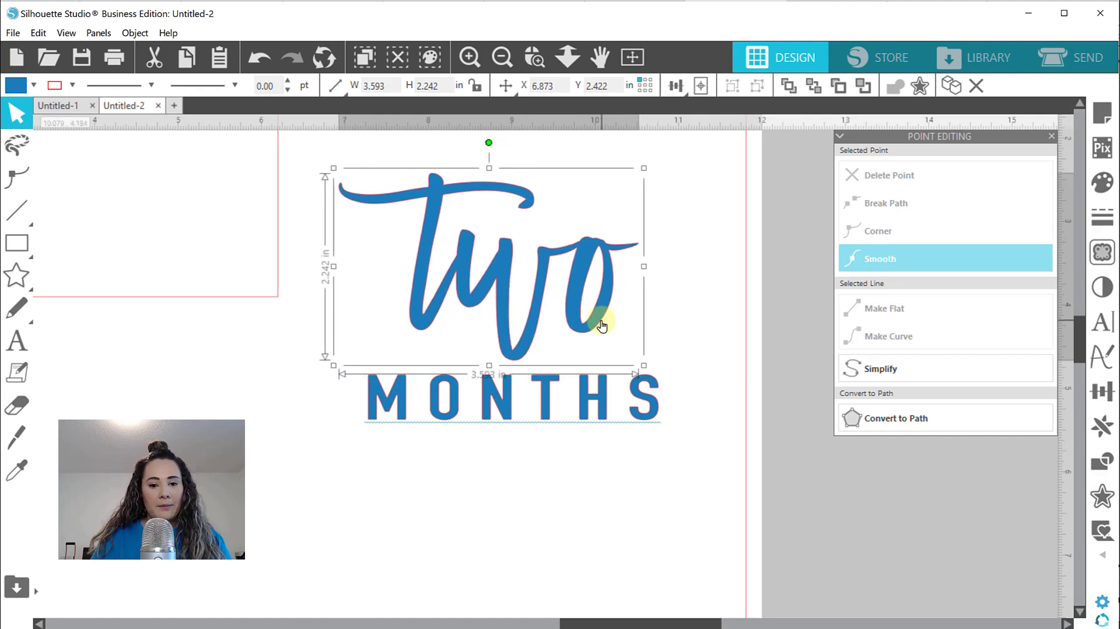
pyautogui.press('Right')
pyautogui.press('Right')
pyautogui.press('Right')
pyautogui.press('Right')
pyautogui.press('Right')
pyautogui.press('Right')
pyautogui.press('Right')
pyautogui.press('Right')
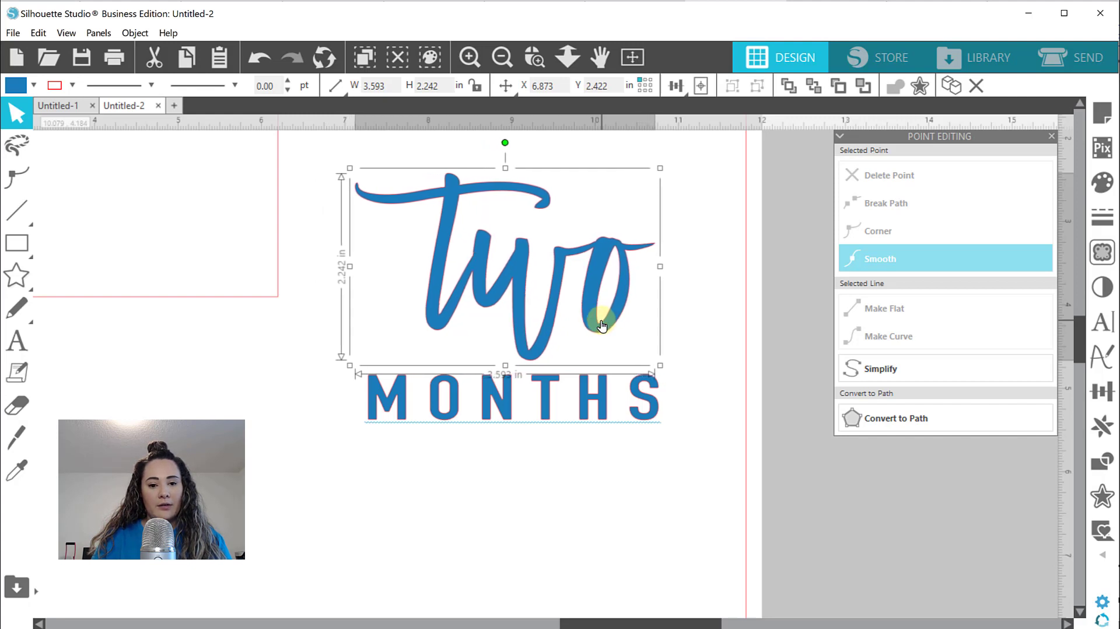
# Nudge the welded "two" horizontally until it sits slightly left of centre above "MONTHS", at about X 6.975 in.
pyautogui.press('Right')
pyautogui.press('Right')
pyautogui.press('Right')
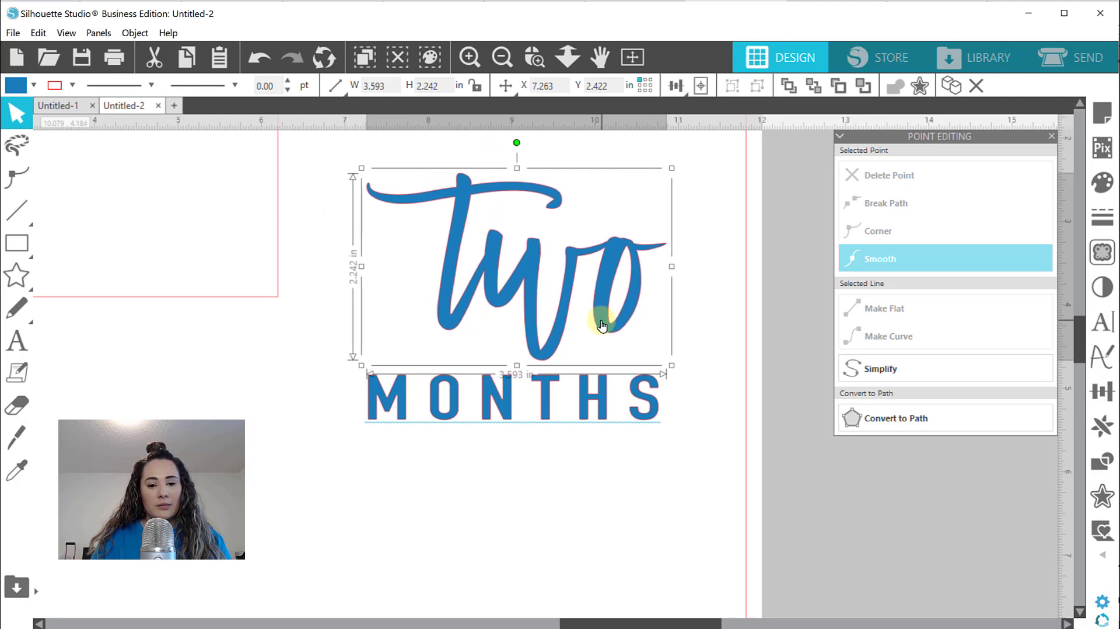
pyautogui.press('Left')
pyautogui.press('Left')
pyautogui.press('Left')
pyautogui.press('Left')
pyautogui.press('Left')
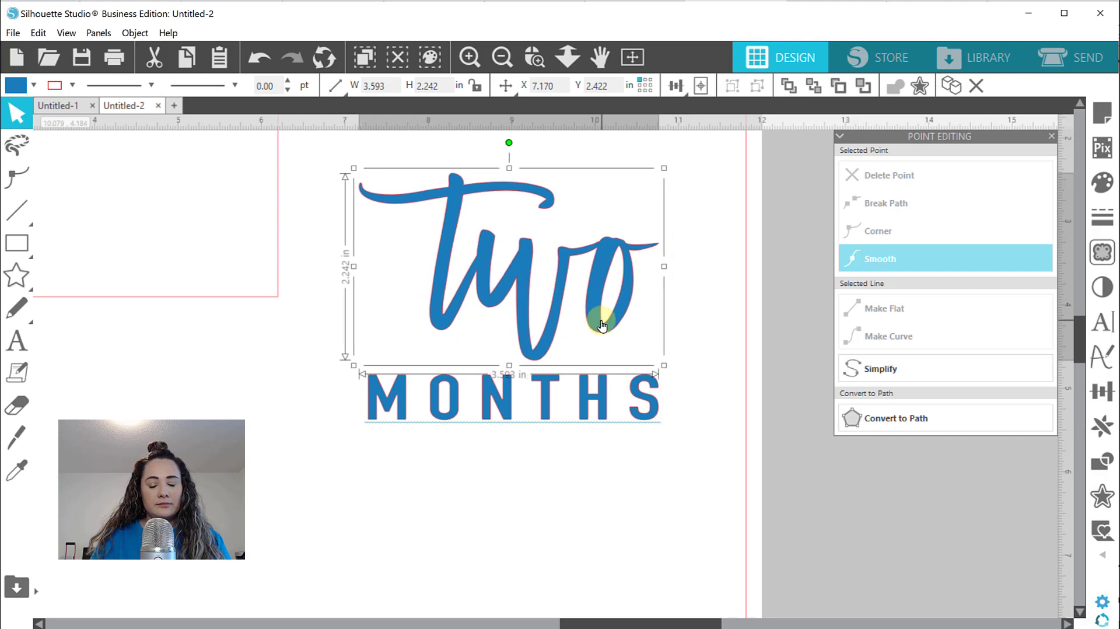
pyautogui.press('Left')
pyautogui.press('Left')
pyautogui.press('Left')
pyautogui.press('Left')
pyautogui.press('Left')
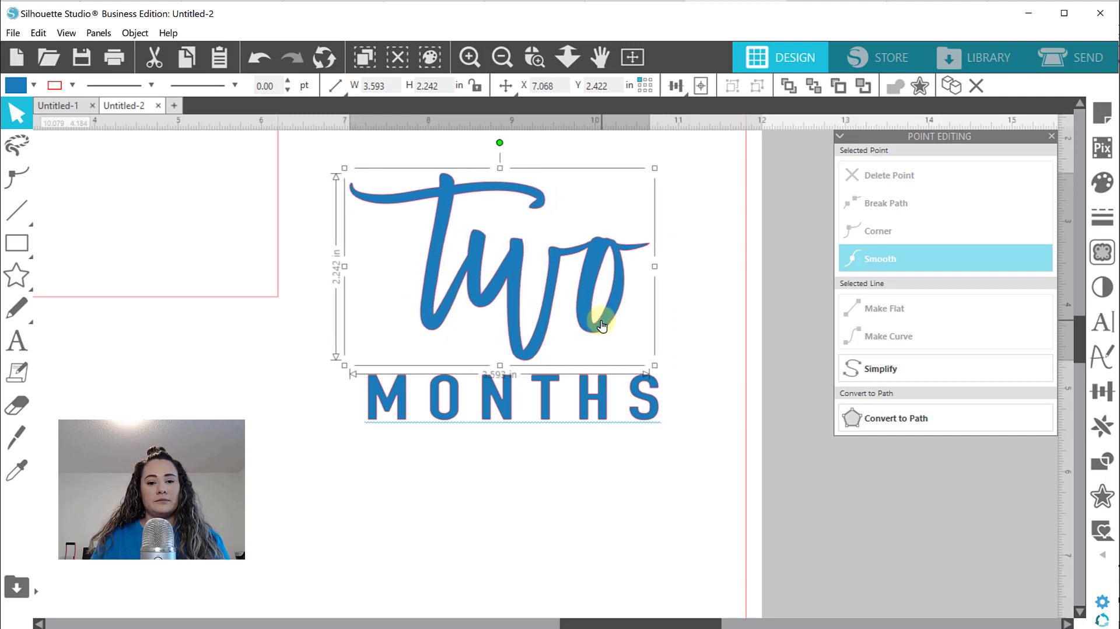
pyautogui.press('Left')
pyautogui.press('Left')
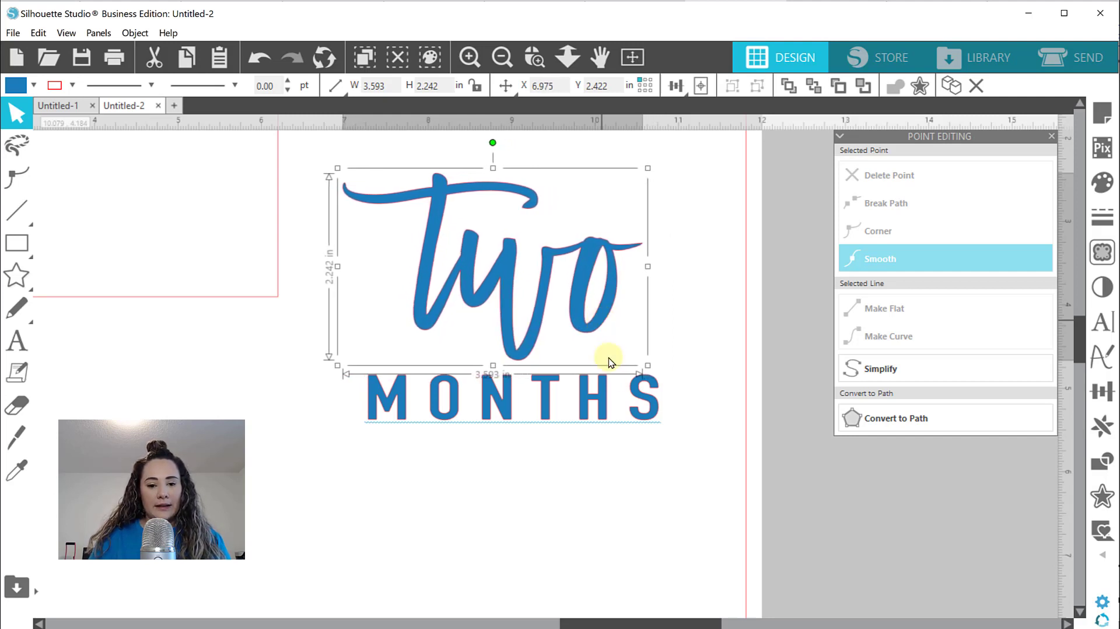
pyautogui.click(612, 450)
pyautogui.click(629, 57)
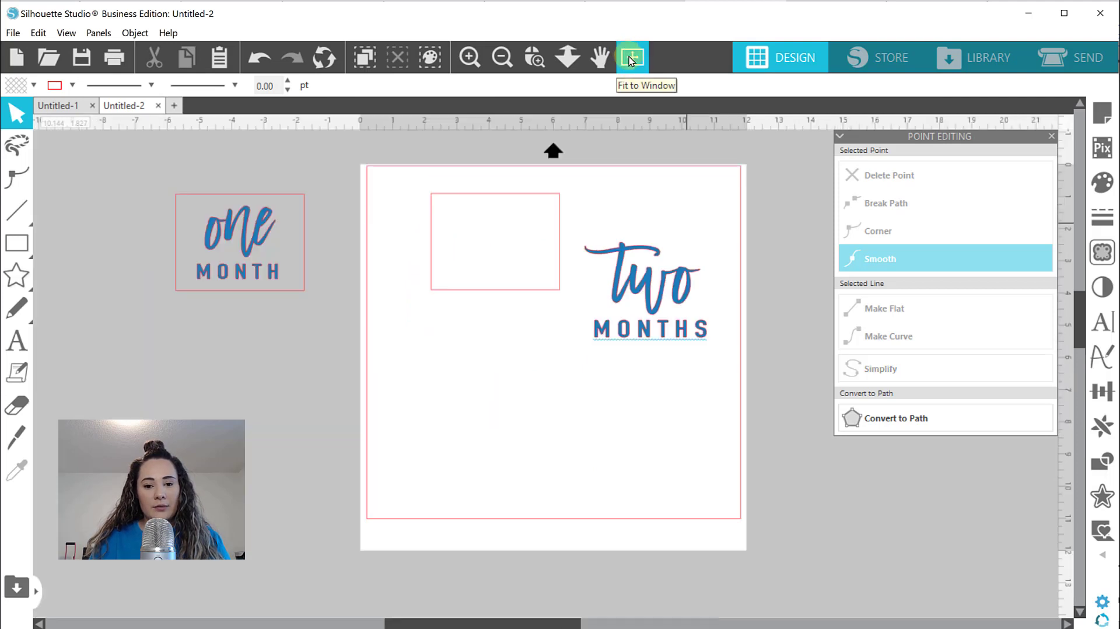
pyautogui.moveTo(606, 193); pyautogui.dragTo(678, 350)
pyautogui.click(699, 439)
pyautogui.moveTo(707, 416); pyautogui.dragTo(606, 235)
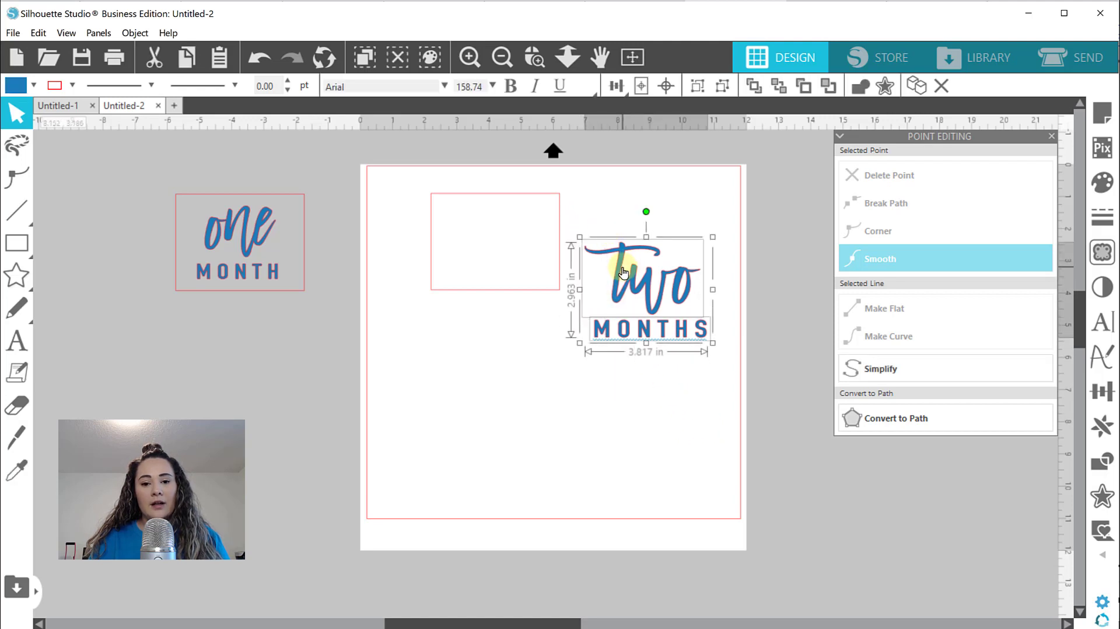
pyautogui.rightClick(623, 271)
pyautogui.click(517, 453)
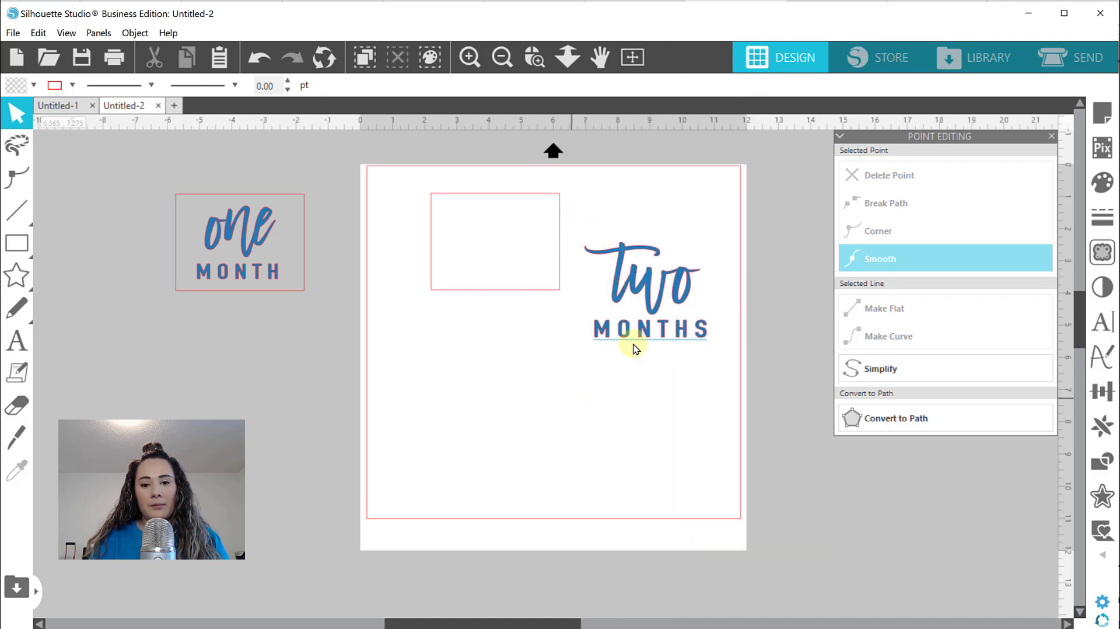
pyautogui.click(608, 239)
pyautogui.click(626, 388)
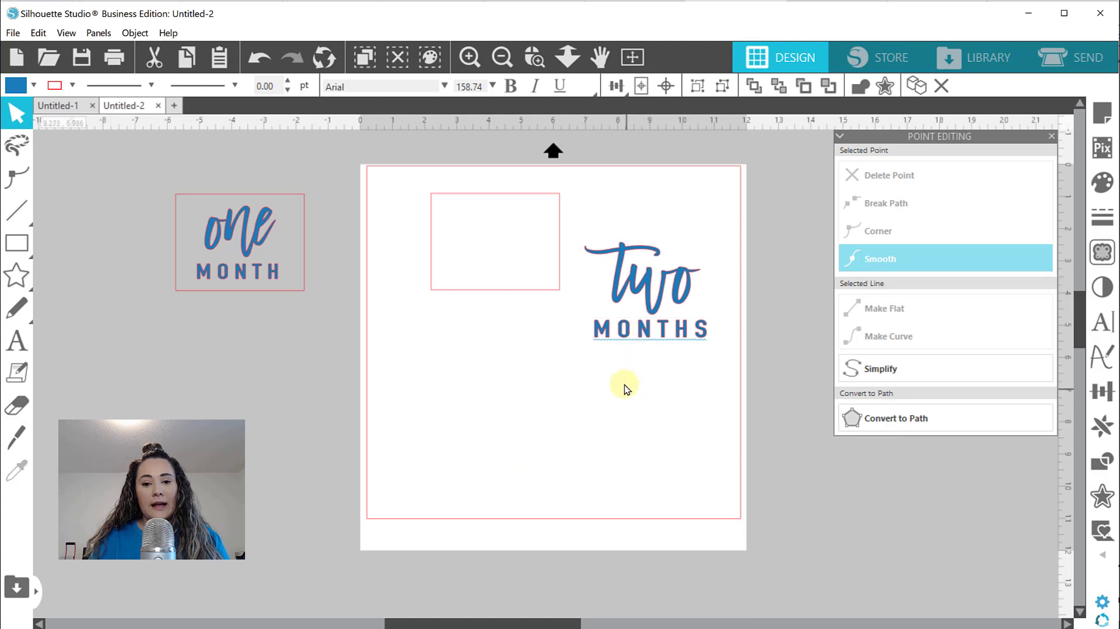
# Place a copy of the "MONTHS" text off the page, on the grey area to its right.
pyautogui.moveTo(657, 331); pyautogui.dragTo(908, 468)
pyautogui.click(680, 462)
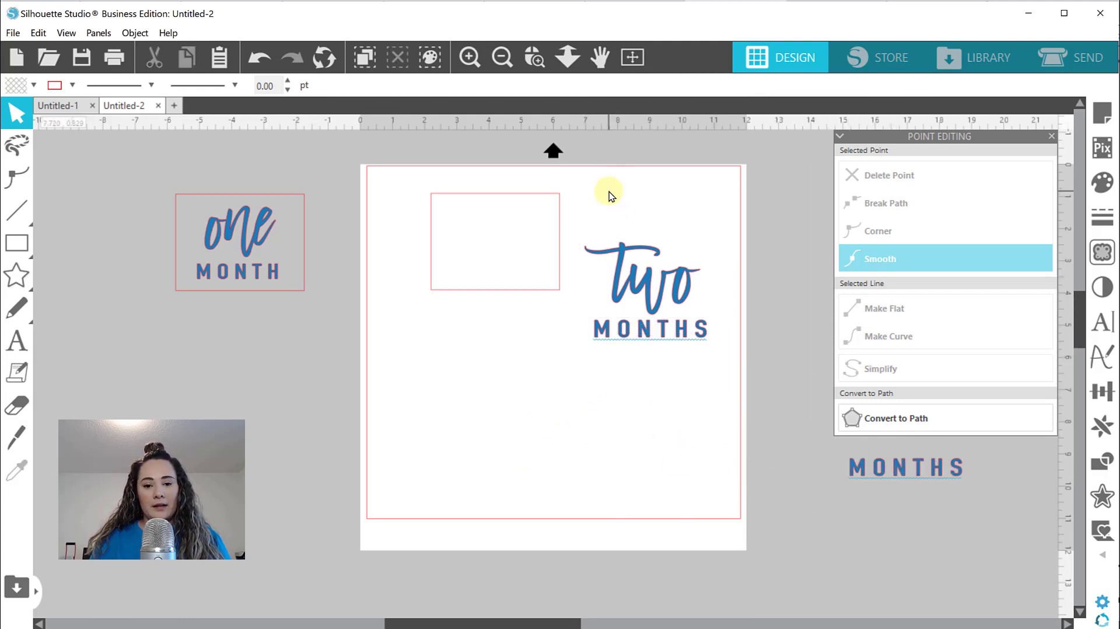
# Weld "two" and the "MONTHS" below it into one shape and move it onto the empty 4 by 3 inch rectangle.
pyautogui.moveTo(599, 185); pyautogui.dragTo(651, 375)
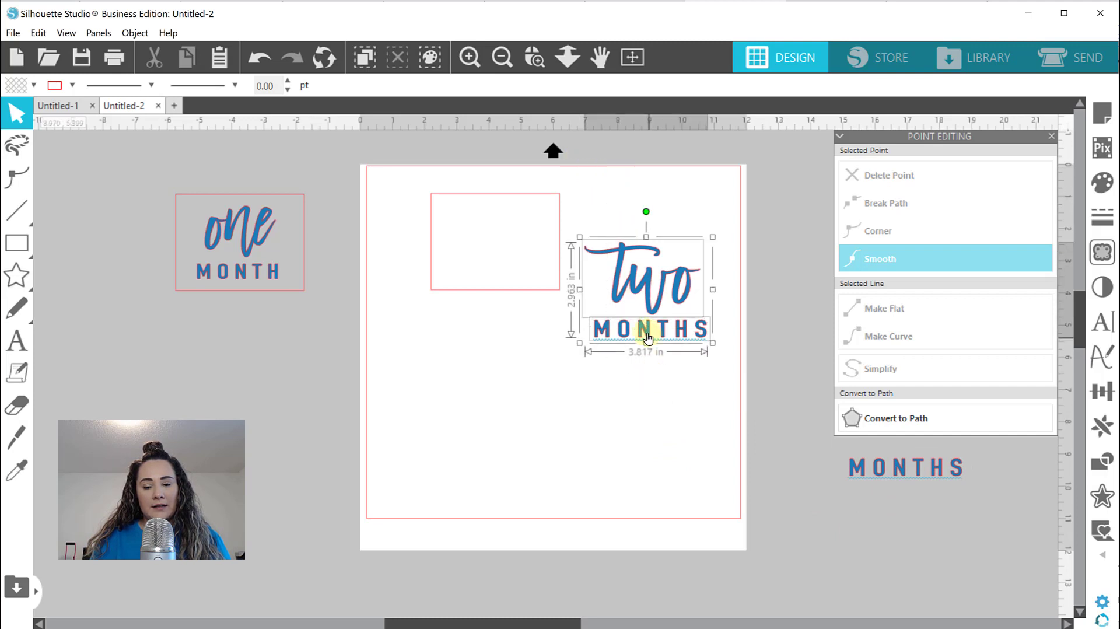
pyautogui.rightClick(646, 336)
pyautogui.click(639, 497)
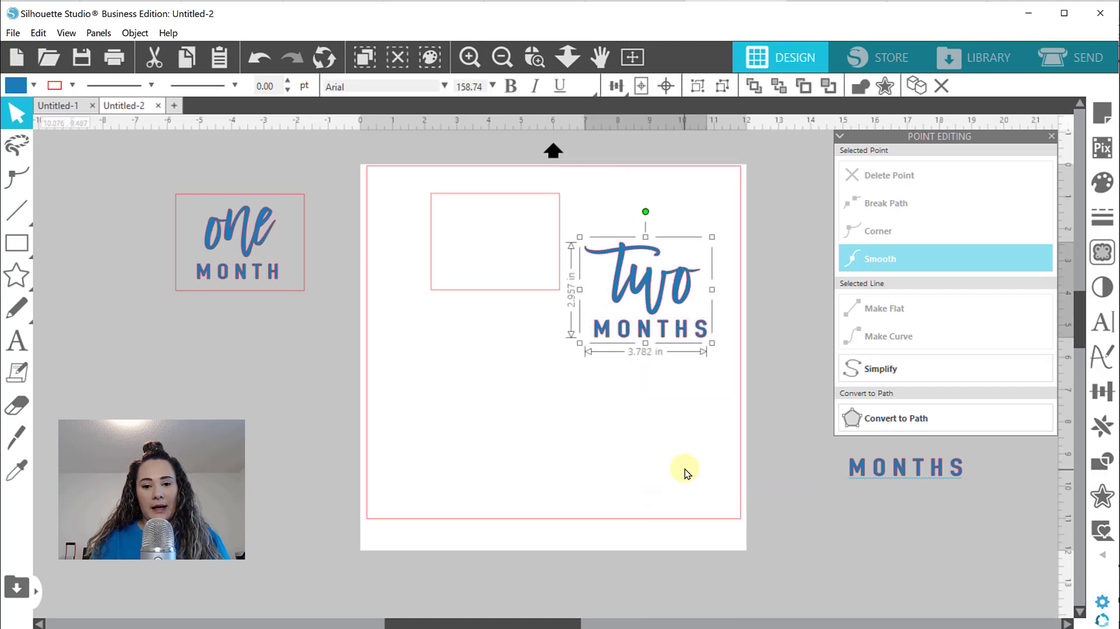
pyautogui.moveTo(662, 343); pyautogui.dragTo(513, 277)
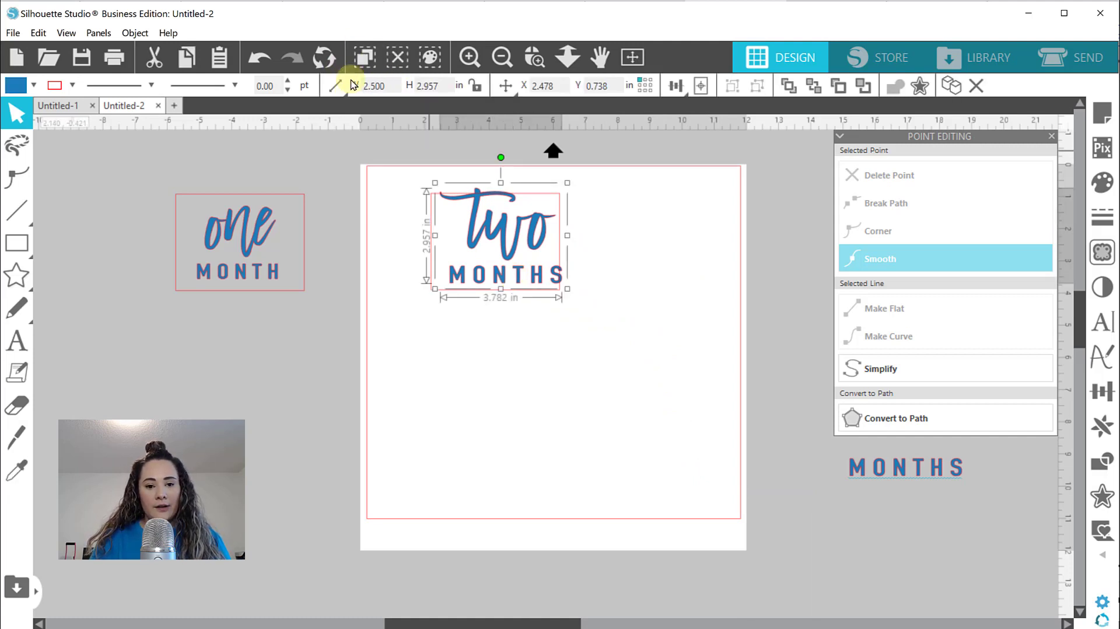
pyautogui.click(354, 85)
pyautogui.write('2.500')
pyautogui.press('Return')
pyautogui.click(513, 403)
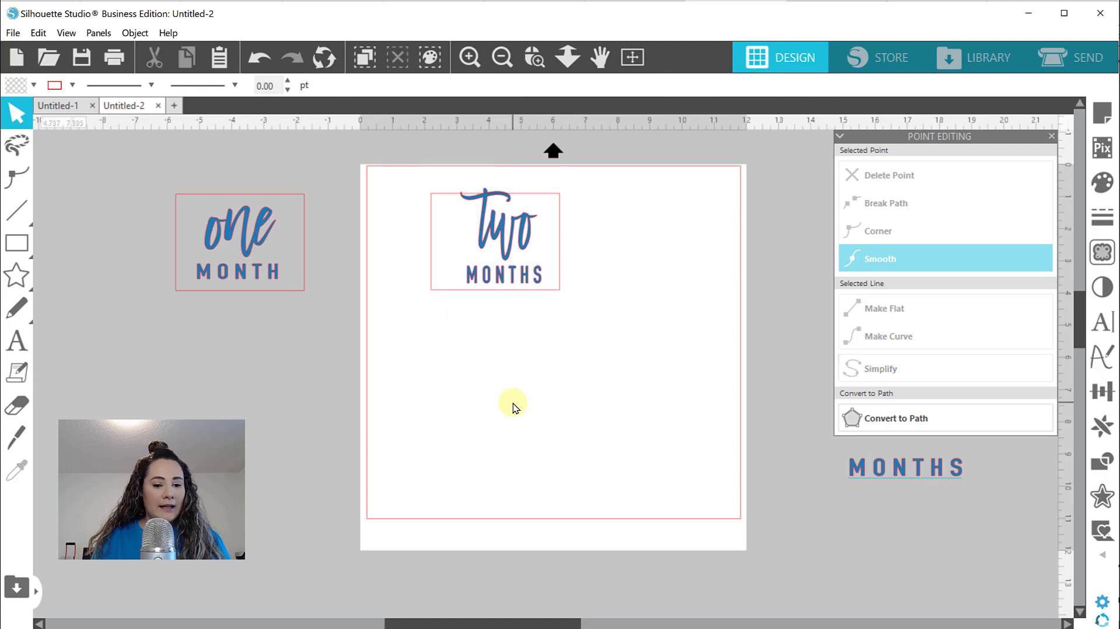
pyautogui.hotkey('ctrl', 'z')
pyautogui.hotkey('ctrl', 'z')
# Lock the aspect ratio, set the "two MONTHS" width to 2.5 in, and reposition the lettering near the middle of its rectangle.
pyautogui.click(476, 88)
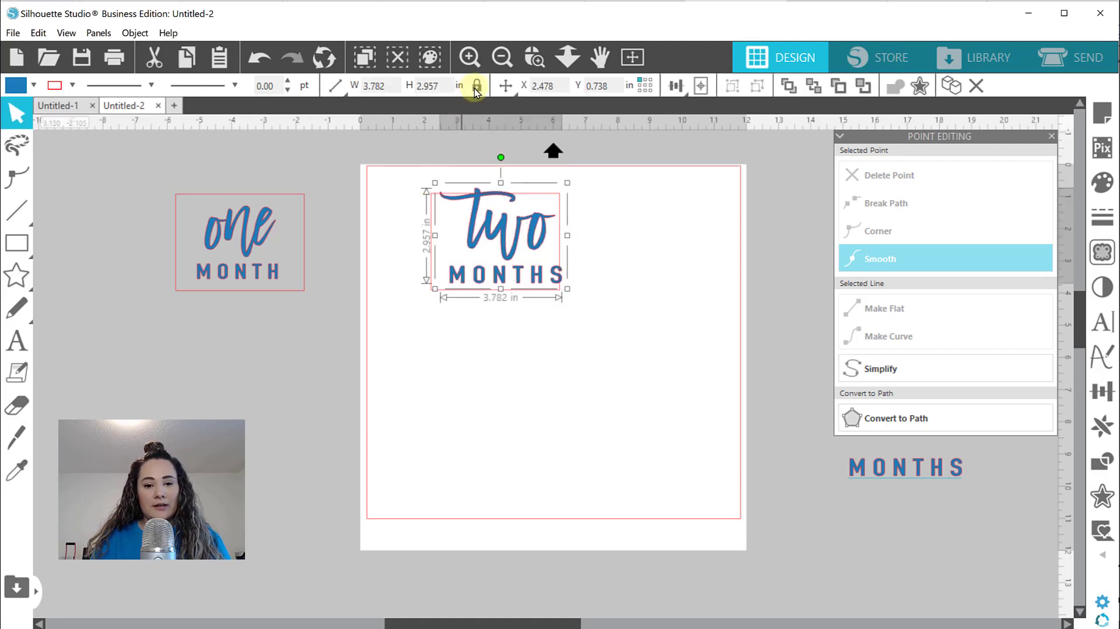
pyautogui.click(391, 86)
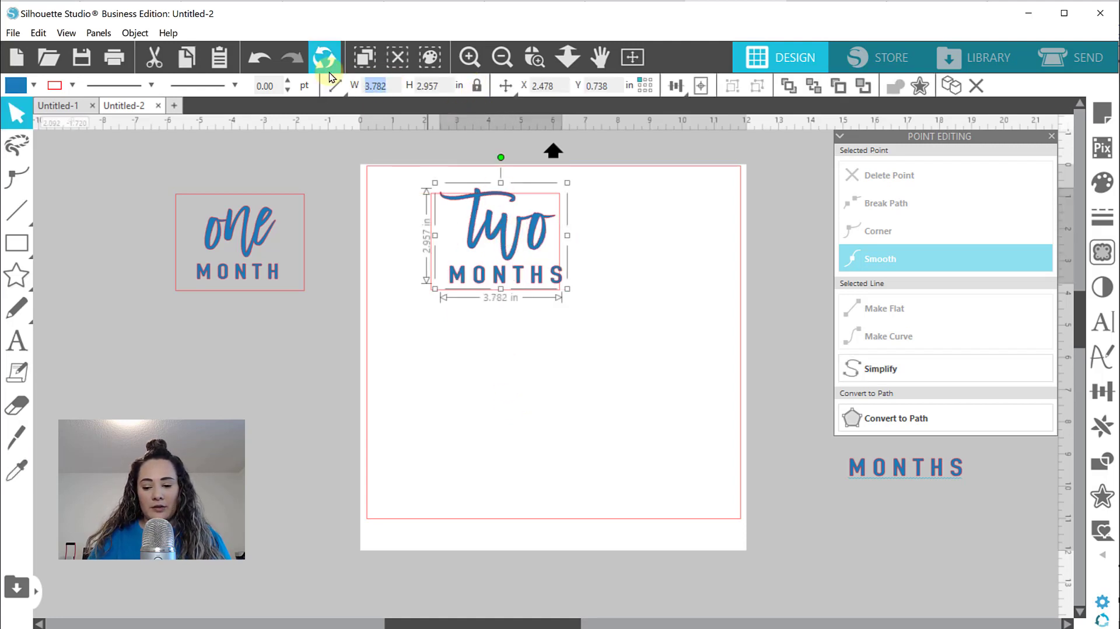
pyautogui.press('Return')
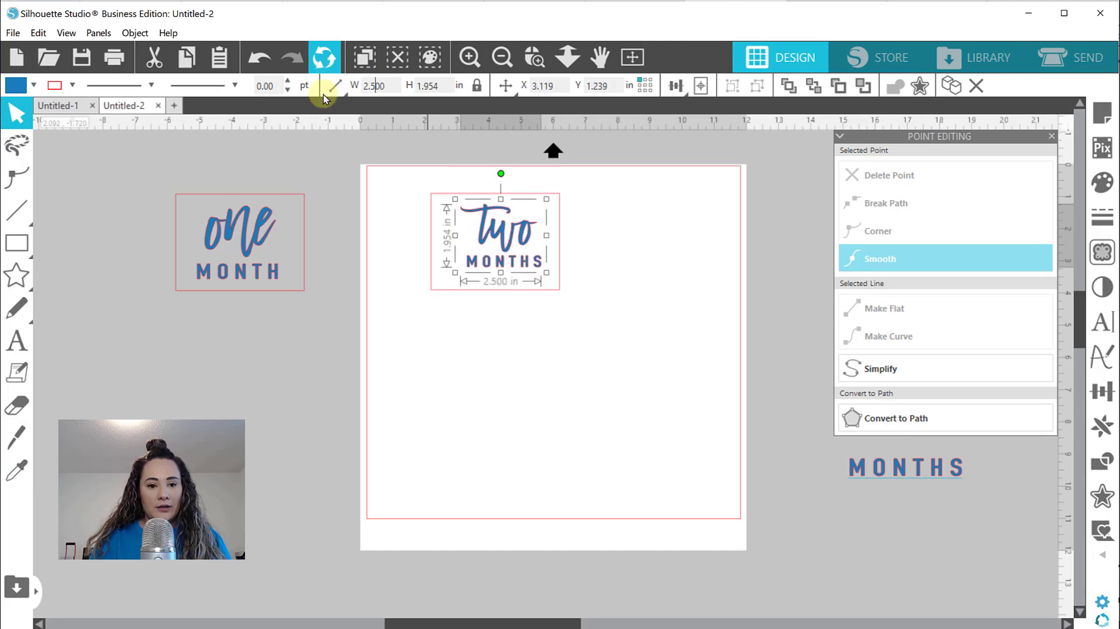
pyautogui.click(425, 409)
pyautogui.click(504, 273)
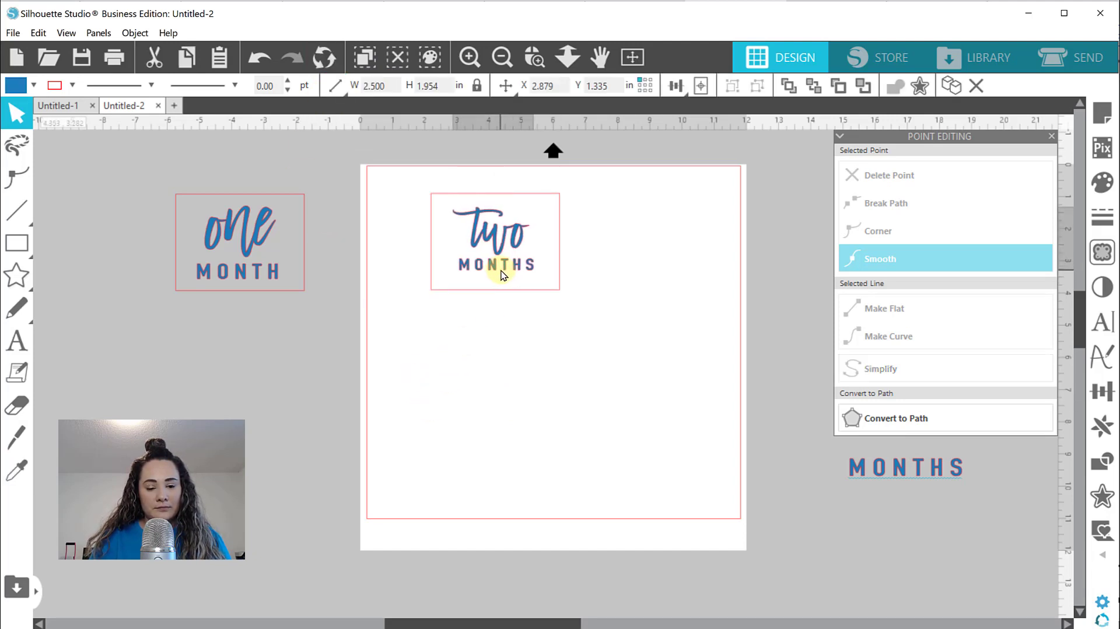
pyautogui.moveTo(500, 272); pyautogui.dragTo(501, 273)
pyautogui.click(517, 308)
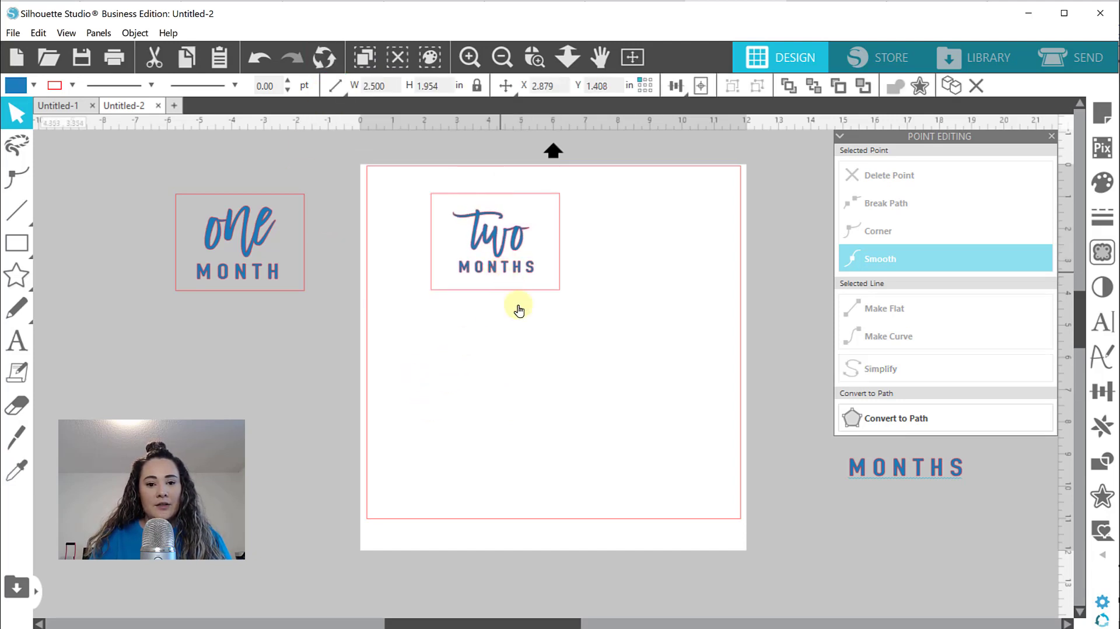
# Move the whole "one MONTH" card onto the page, just right of the "two MONTHS" card.
pyautogui.click(247, 231)
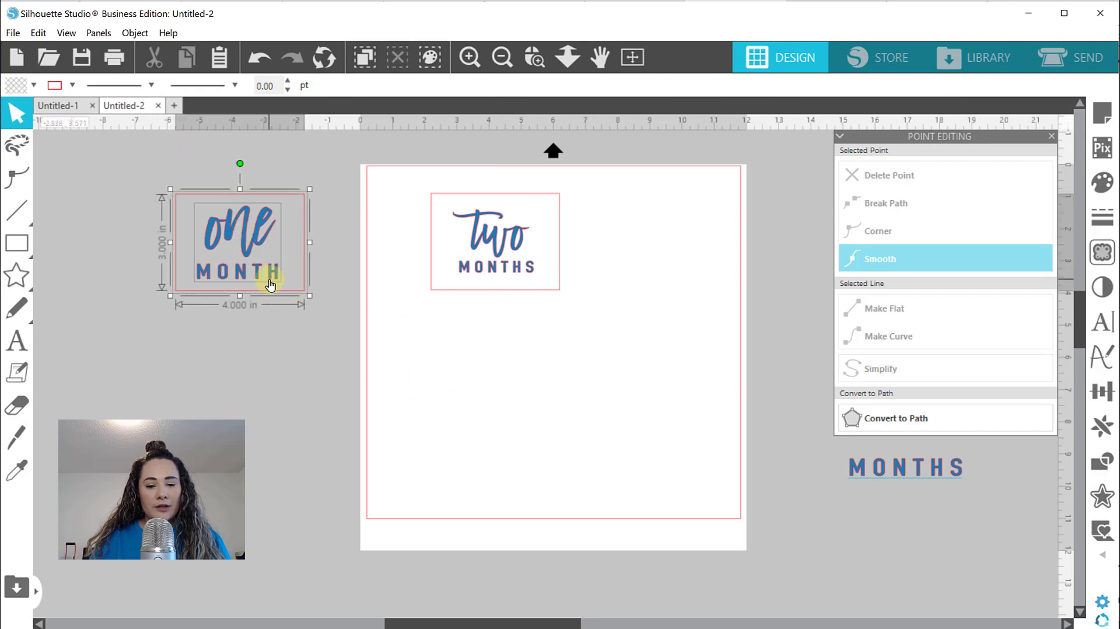
pyautogui.moveTo(270, 280); pyautogui.dragTo(666, 281)
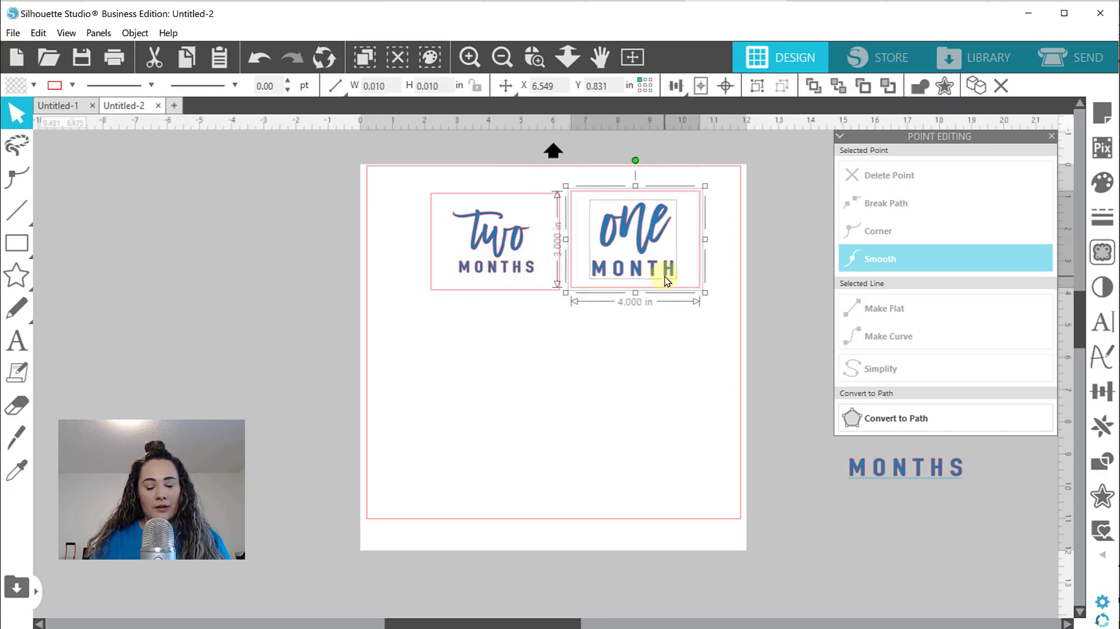
pyautogui.click(663, 393)
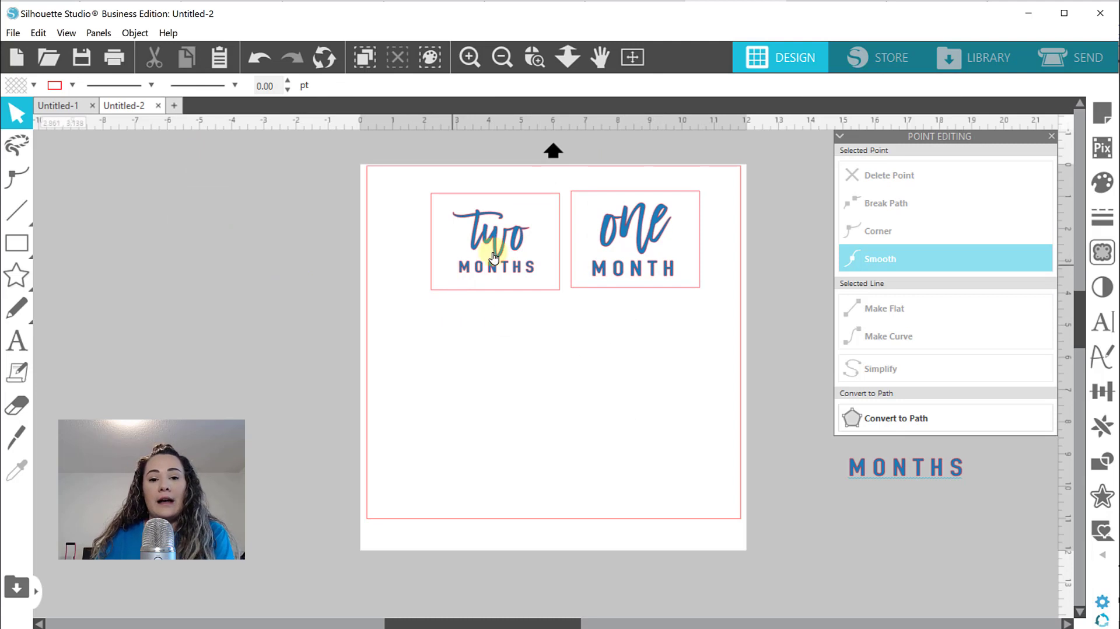
# Enlarge the "two MONTHS" lettering to about 3.13 in wide and centre it by eye in its rectangle.
pyautogui.click(494, 257)
pyautogui.moveTo(542, 212)
pyautogui.mouseDown()
pyautogui.moveTo(558, 200)
pyautogui.moveTo(549, 197)
pyautogui.mouseUp()
pyautogui.moveTo(516, 231); pyautogui.dragTo(555, 195)
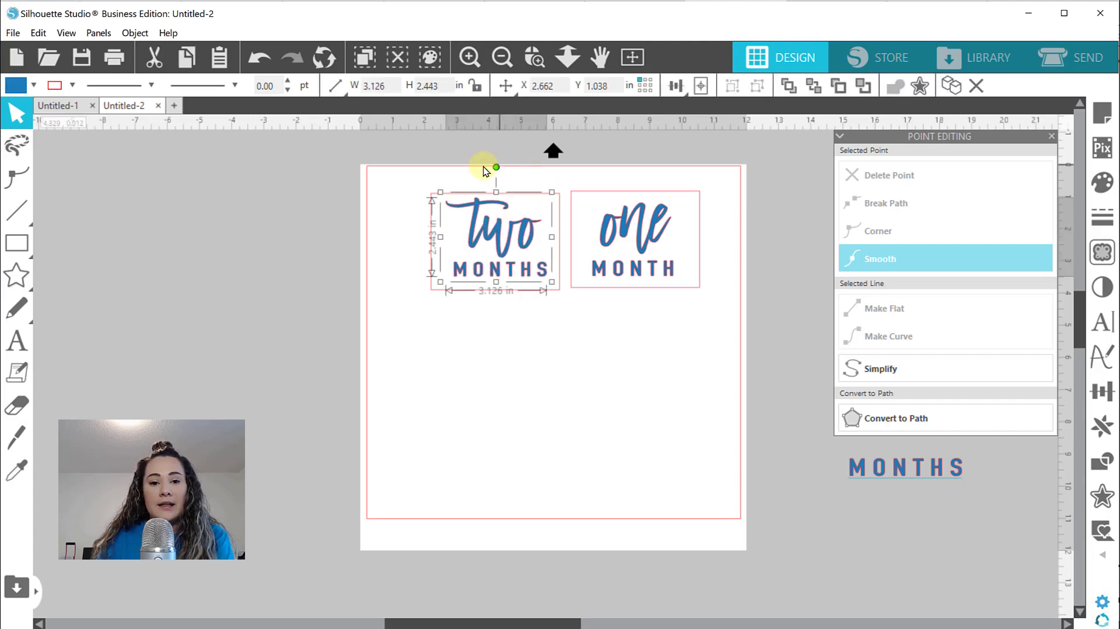
pyautogui.click(483, 171)
pyautogui.moveTo(508, 249); pyautogui.dragTo(506, 250)
pyautogui.click(498, 410)
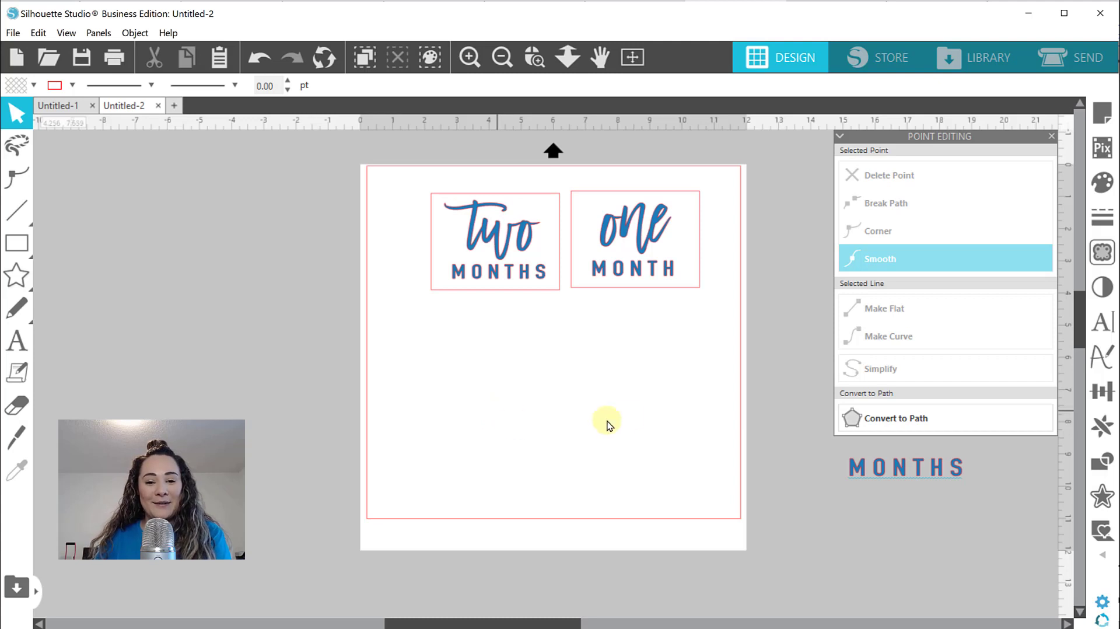
# Shift the "one MONTH" card slightly right and down so its top edge lines up with the "two MONTHS" card.
pyautogui.moveTo(688, 353); pyautogui.dragTo(627, 164)
pyautogui.moveTo(644, 224)
pyautogui.mouseDown()
pyautogui.moveTo(626, 321)
pyautogui.moveTo(560, 360)
pyautogui.moveTo(655, 227)
pyautogui.mouseUp()
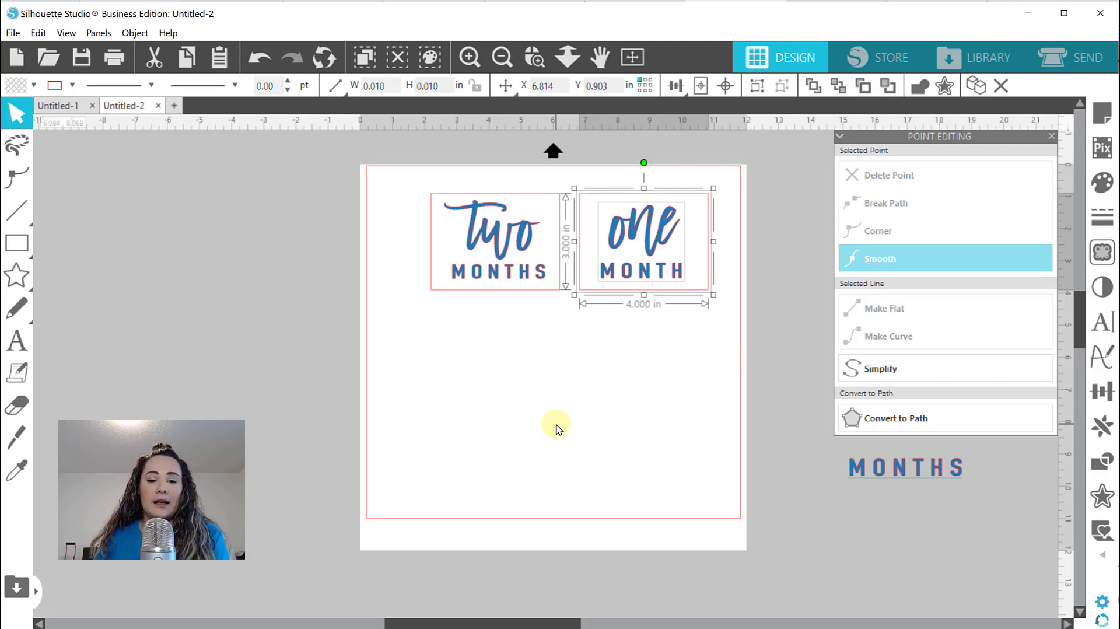
pyautogui.click(556, 429)
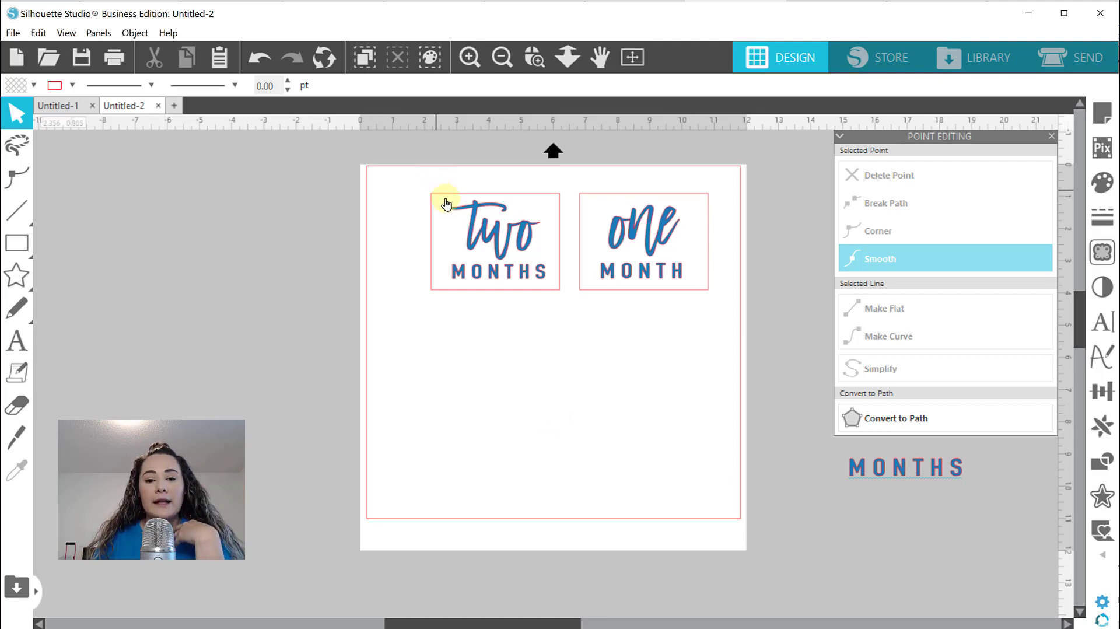
# Change the line colour of the "two MONTHS" lettering to the same blue as its fill.
pyautogui.click(535, 56)
pyautogui.moveTo(409, 177); pyautogui.dragTo(718, 357)
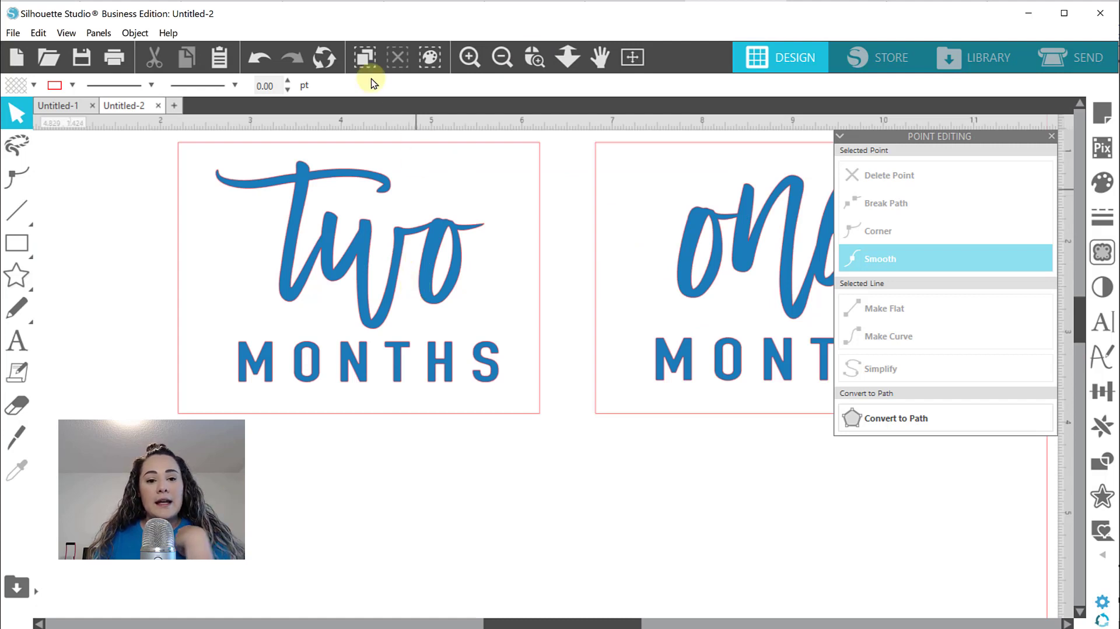
pyautogui.click(357, 263)
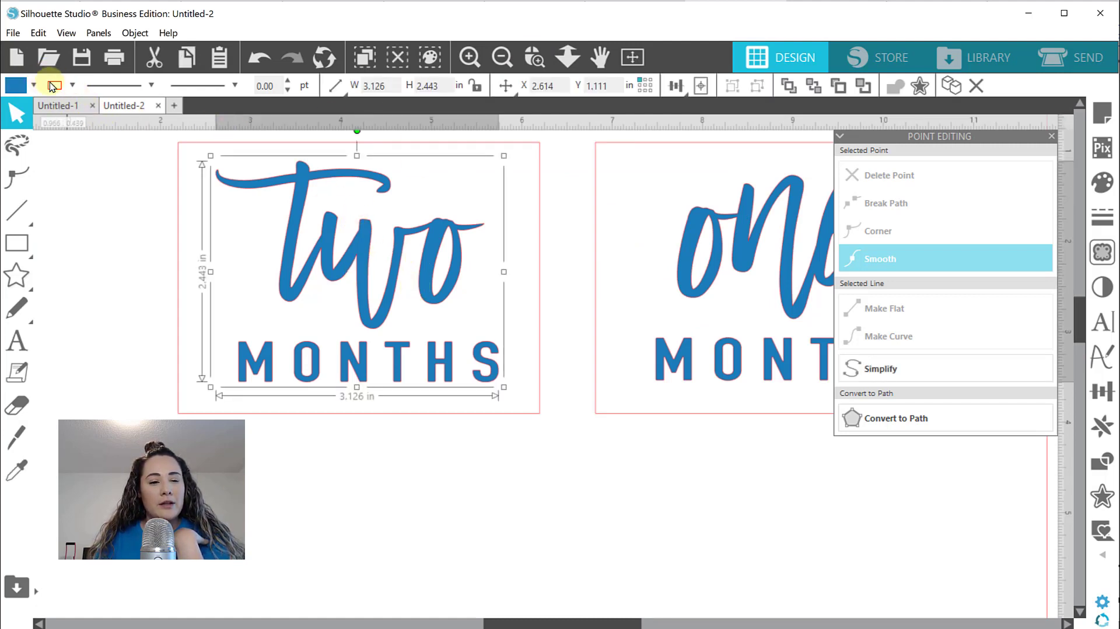
pyautogui.click(70, 88)
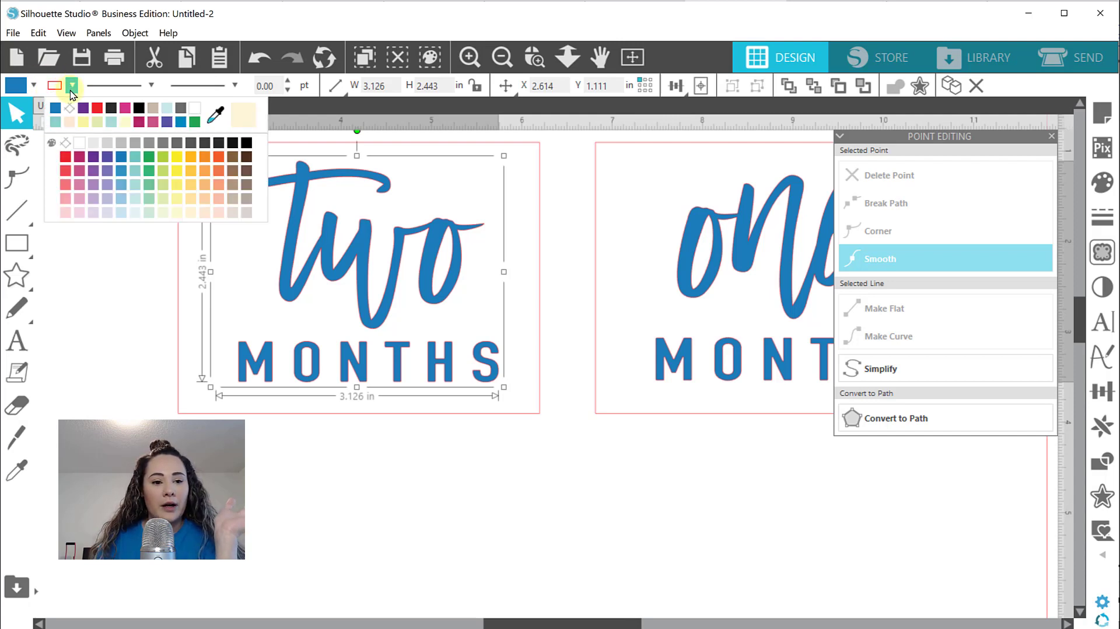
pyautogui.click(56, 107)
pyautogui.click(502, 578)
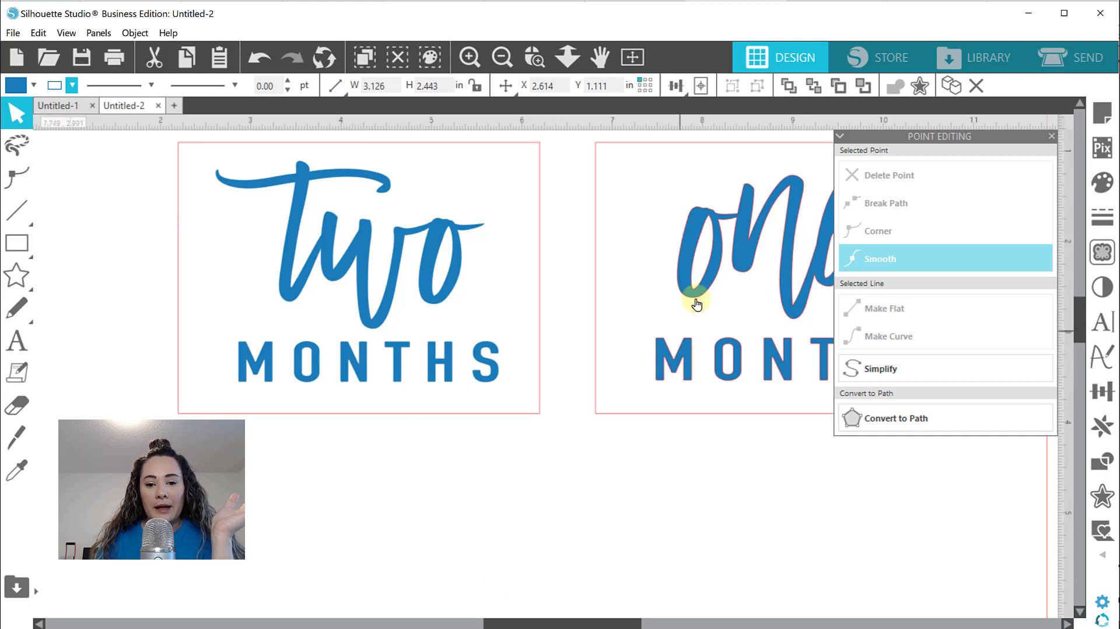
# Change the line colour of the "one MONTH" lettering to the same blue as its fill.
pyautogui.click(693, 289)
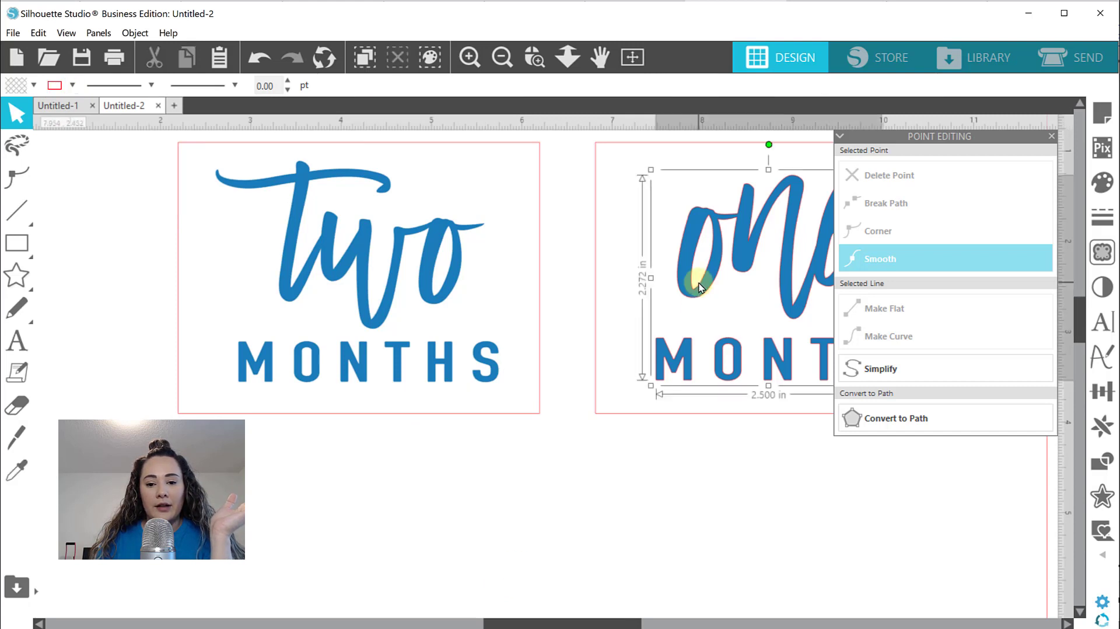
pyautogui.click(74, 87)
pyautogui.click(55, 107)
pyautogui.click(584, 536)
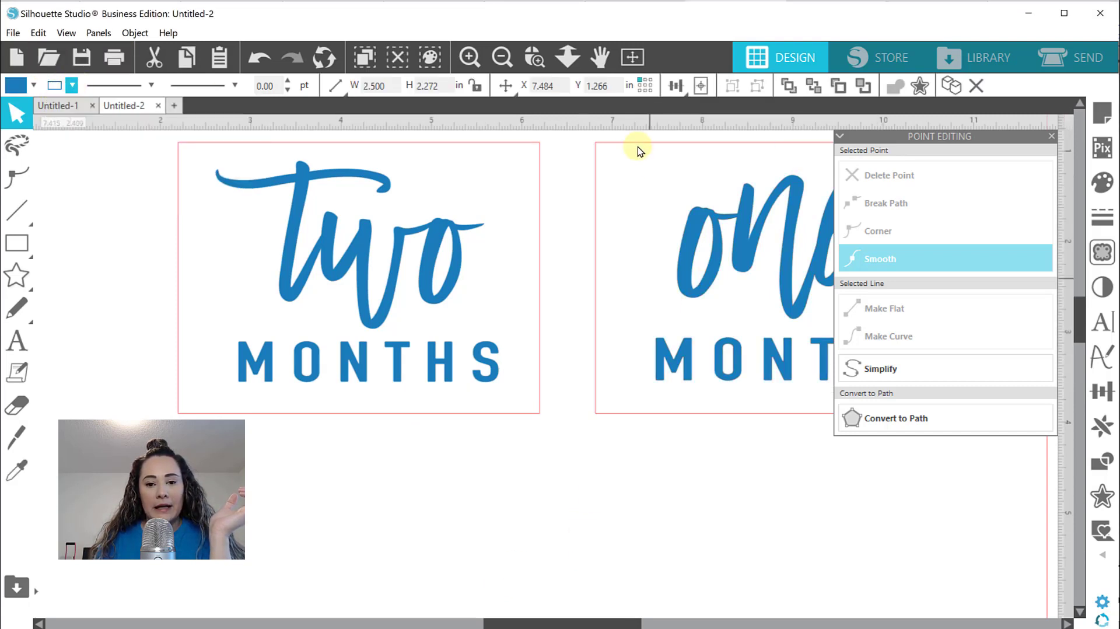
pyautogui.click(632, 57)
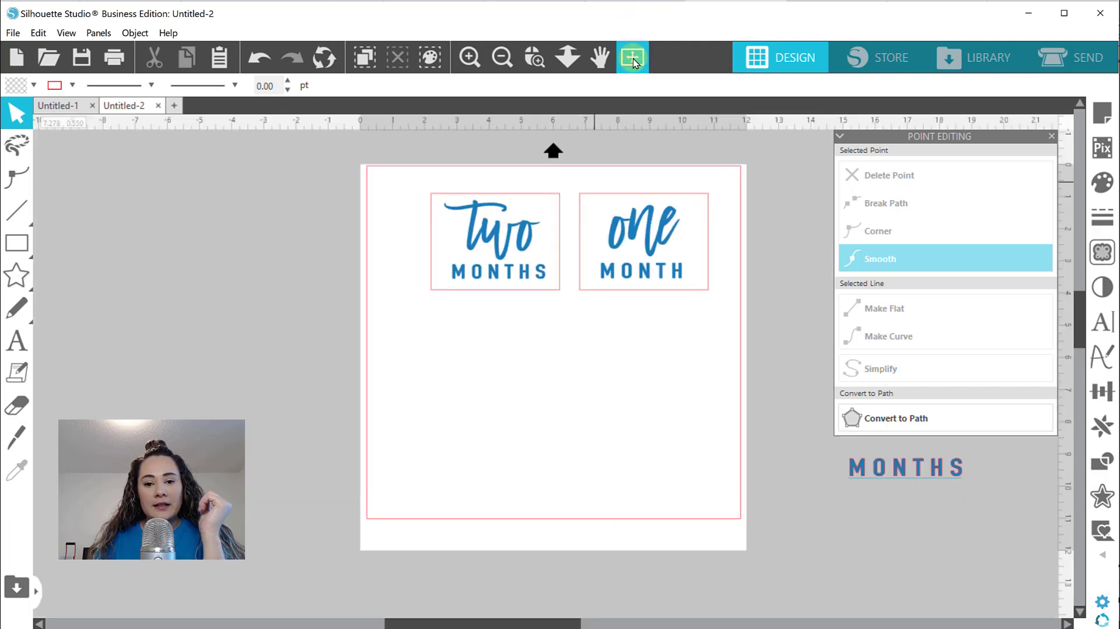
# Move both finished cards off the page to the left and place a copy of the 4 by 3 inch rectangle on the page.
pyautogui.click(476, 223)
pyautogui.moveTo(476, 223); pyautogui.dragTo(117, 219)
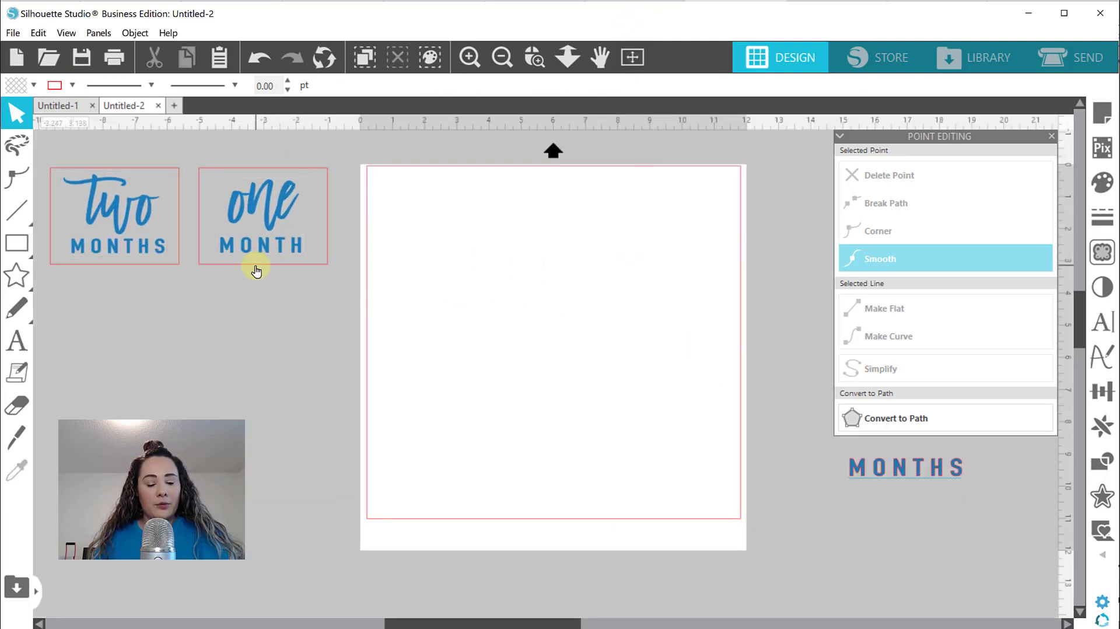
pyautogui.moveTo(256, 270); pyautogui.dragTo(510, 320)
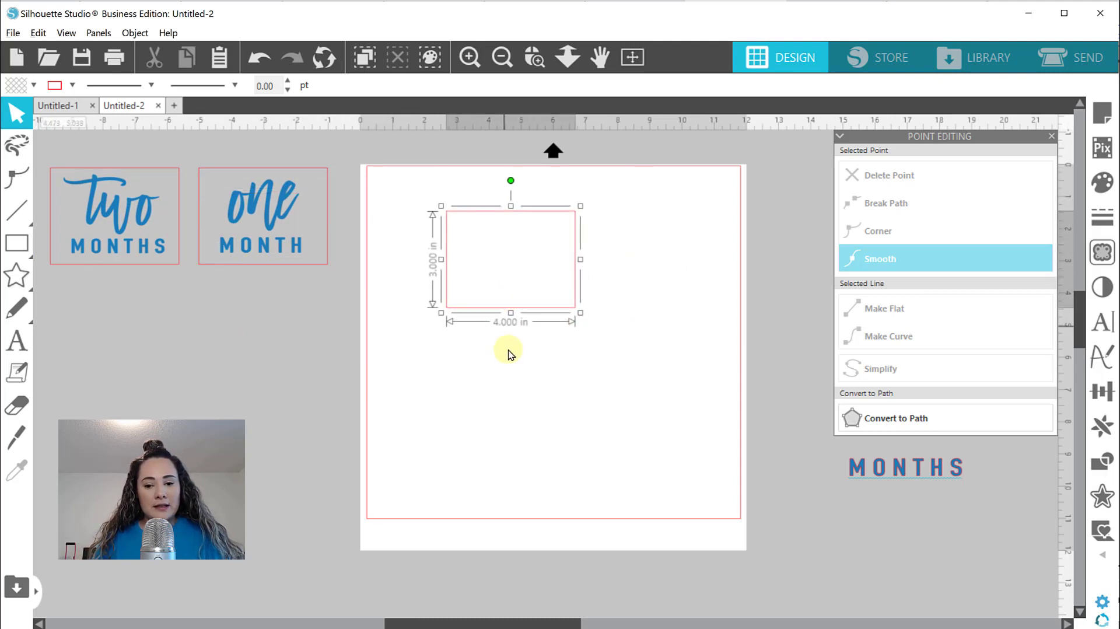
pyautogui.click(507, 352)
# Bring the spare "MONTHS" text onto the page and add the text "three" above it.
pyautogui.moveTo(880, 485); pyautogui.dragTo(707, 467)
pyautogui.moveTo(620, 401); pyautogui.dragTo(655, 394)
pyautogui.click(16, 341)
pyautogui.click(625, 347)
pyautogui.write('three')
# Set "three" in the script font of the other cards, enlarge it above "MONTHS", and match its line colour to the blue fill.
pyautogui.click(1101, 322)
pyautogui.click(928, 400)
pyautogui.moveTo(655, 356); pyautogui.dragTo(724, 282)
pyautogui.click(51, 84)
# Place a copy of the "three MONTHS" text off the page below the finished cards and select the "two MONTHS" lettering.
pyautogui.moveTo(660, 344); pyautogui.dragTo(171, 408)
pyautogui.click(125, 215)
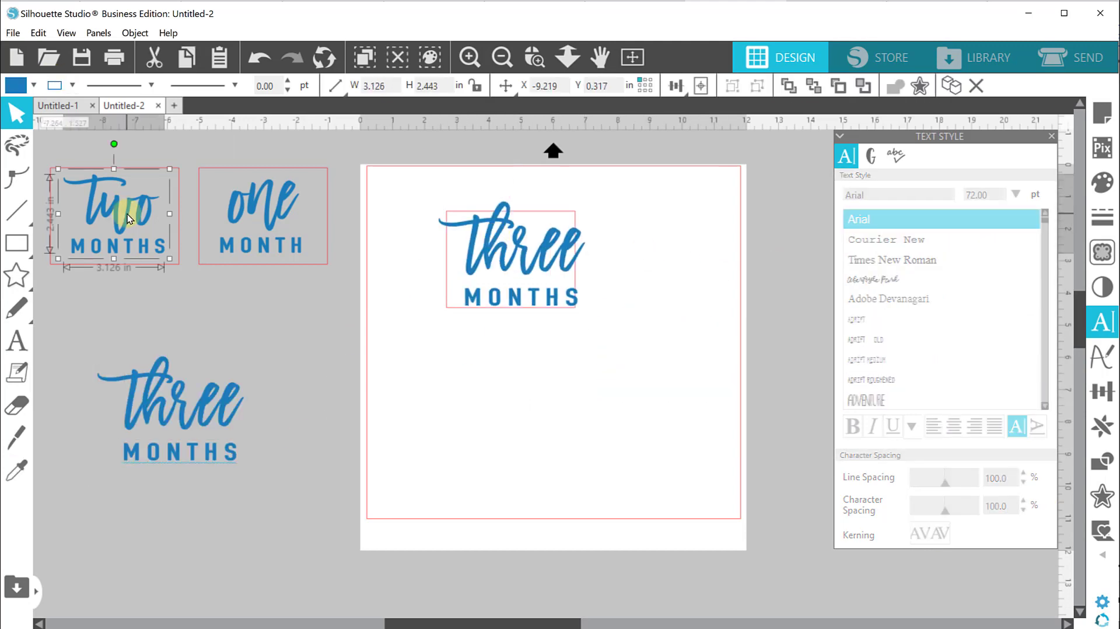
# Shrink the "three MONTHS" lettering to fit its card outline and move the card off the page below the "one MONTH" card.
pyautogui.moveTo(580, 211); pyautogui.dragTo(560, 228)
pyautogui.moveTo(510, 259); pyautogui.dragTo(270, 321)
# Reword a copy of the script lettering to "four" and place the "four MONTHS" card off the page below the "two MONTHS" card.
pyautogui.doubleClick(477, 371)
pyautogui.write('four')
pyautogui.moveTo(170, 408); pyautogui.dragTo(135, 315)
pyautogui.press('Escape')
# Reword the next script copy to "five" and place the "five MONTHS" card off the page below the "four MONTHS" card.
pyautogui.doubleClick(551, 387)
pyautogui.write('five')
pyautogui.click(526, 332)
pyautogui.press('Delete')
pyautogui.moveTo(513, 397); pyautogui.dragTo(120, 432)
# Reword the next script copy to "six" and place the "six MONTHS" card off the page beside the "five MONTHS" card.
pyautogui.write('six')
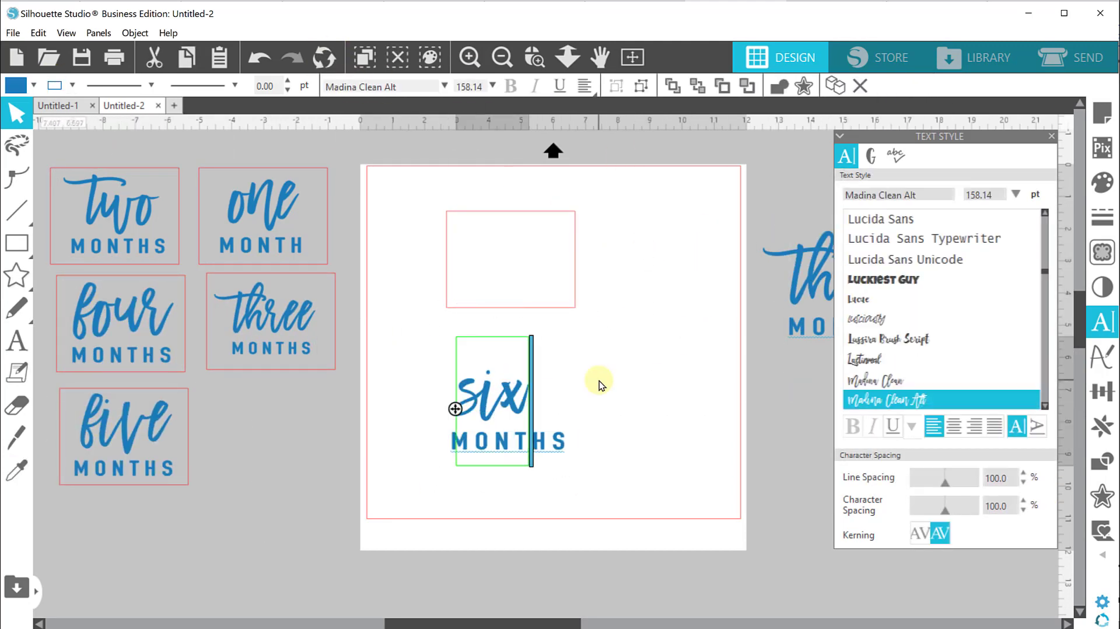
pyautogui.click(933, 403)
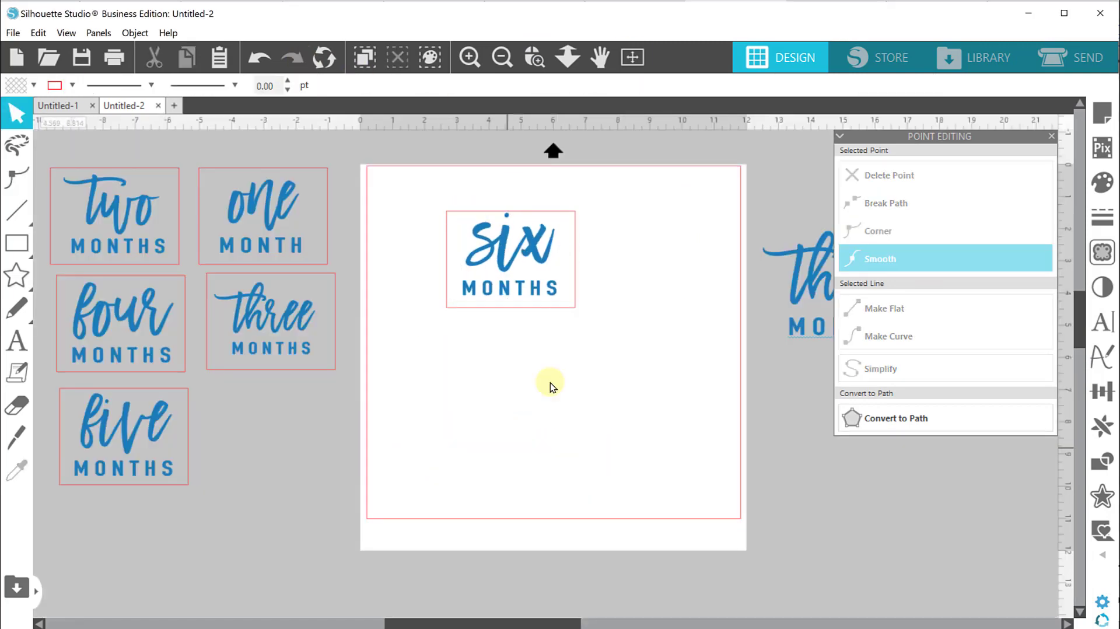
pyautogui.moveTo(514, 259); pyautogui.dragTo(268, 435)
# Reword the next script copy to "seven", fit the lettering in its card outline and place the card off the page below the "five MONTHS" card.
pyautogui.doubleClick(500, 375)
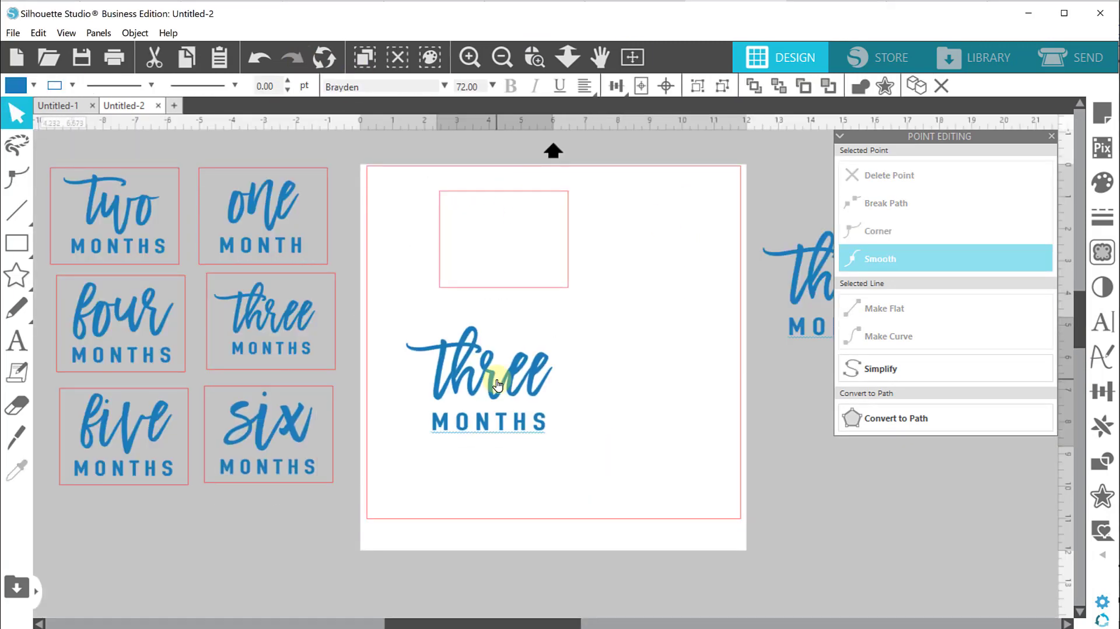
pyautogui.write('seven')
pyautogui.moveTo(501, 379); pyautogui.dragTo(502, 240)
pyautogui.moveTo(502, 239); pyautogui.dragTo(125, 543)
pyautogui.doubleClick(550, 333)
pyautogui.write('eight')
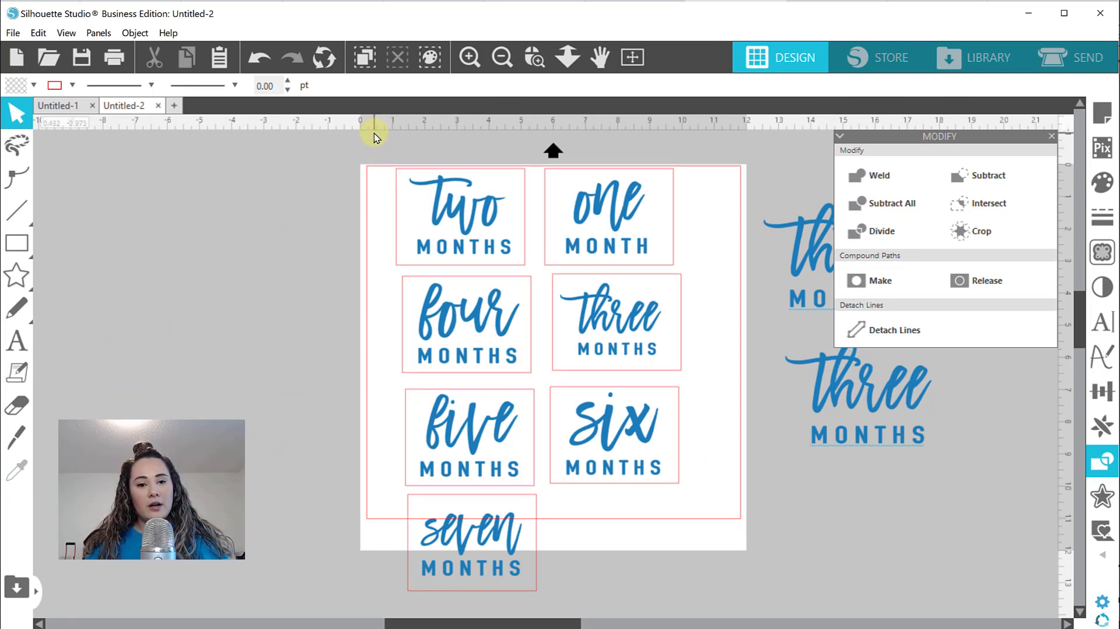
# Group the "two MONTHS" lettering with its card outline.
pyautogui.click(467, 220)
pyautogui.click(333, 158)
pyautogui.click(468, 219)
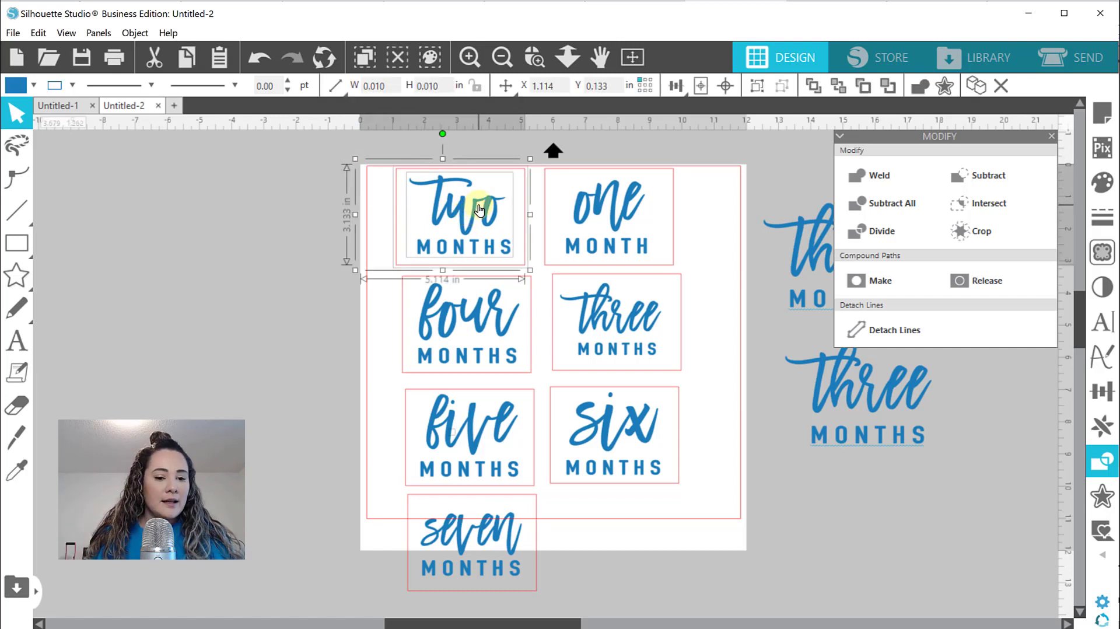
pyautogui.click(296, 165)
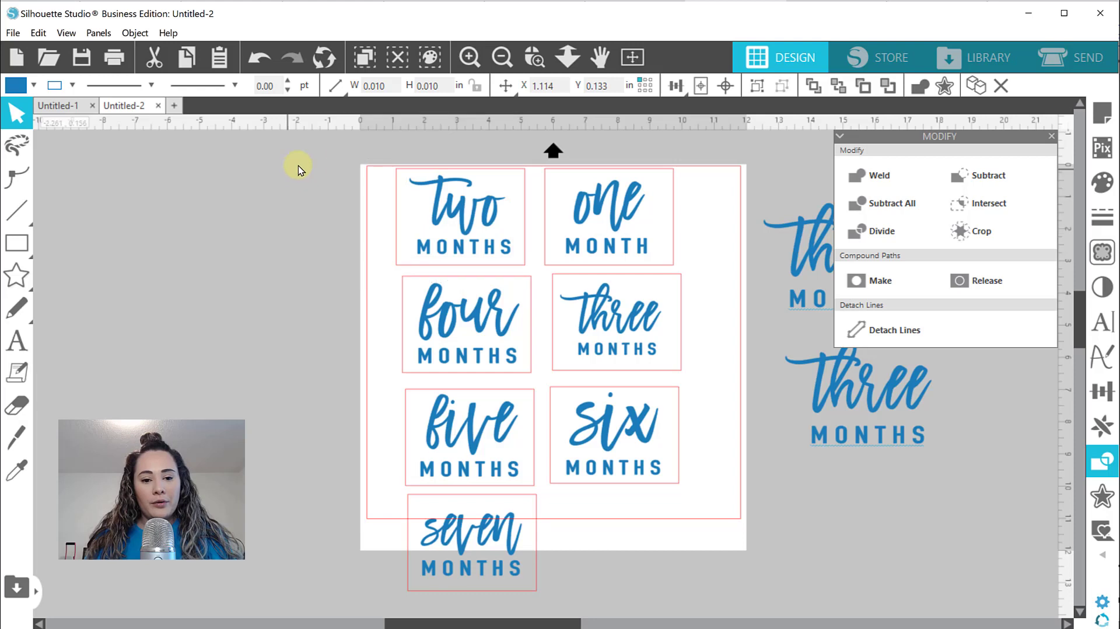
pyautogui.click(465, 241)
pyautogui.click(500, 225)
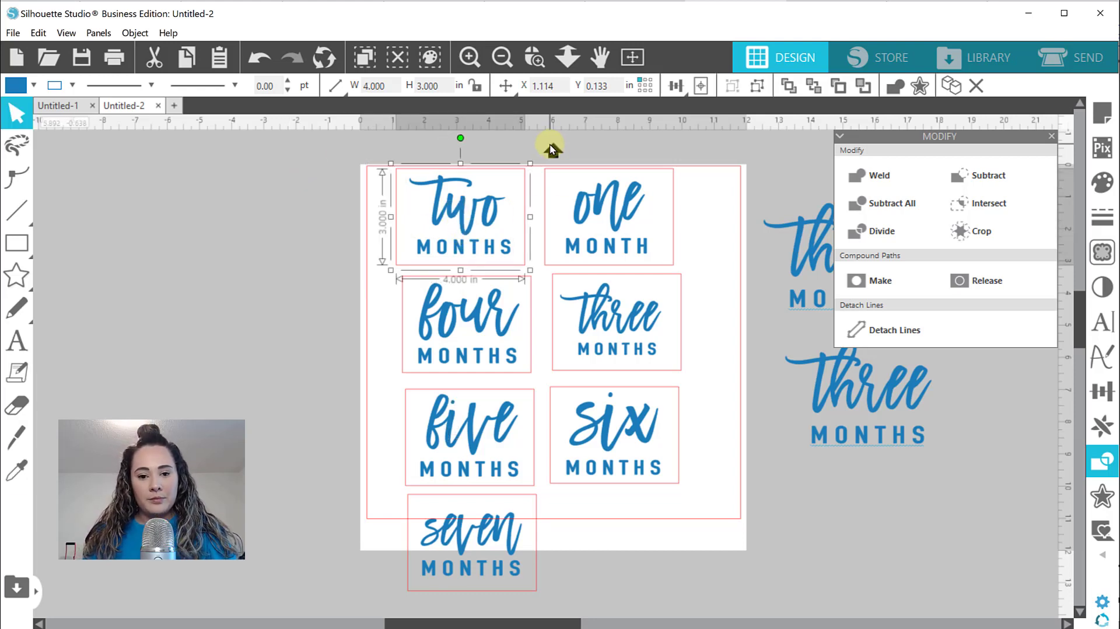
# Group the "one MONTH", "four MONTHS" and "three MONTHS" lettering each with its own card outline.
pyautogui.moveTo(550, 146); pyautogui.dragTo(590, 230)
pyautogui.hotkey('ctrl', 'g')
pyautogui.moveTo(395, 282); pyautogui.dragTo(509, 366)
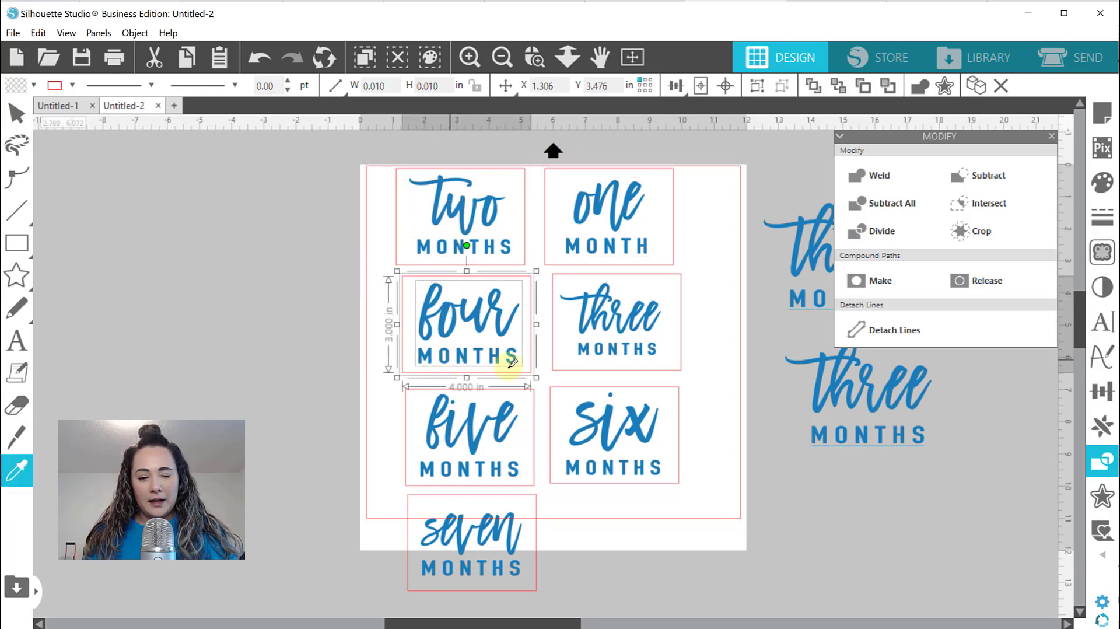
pyautogui.click(594, 318)
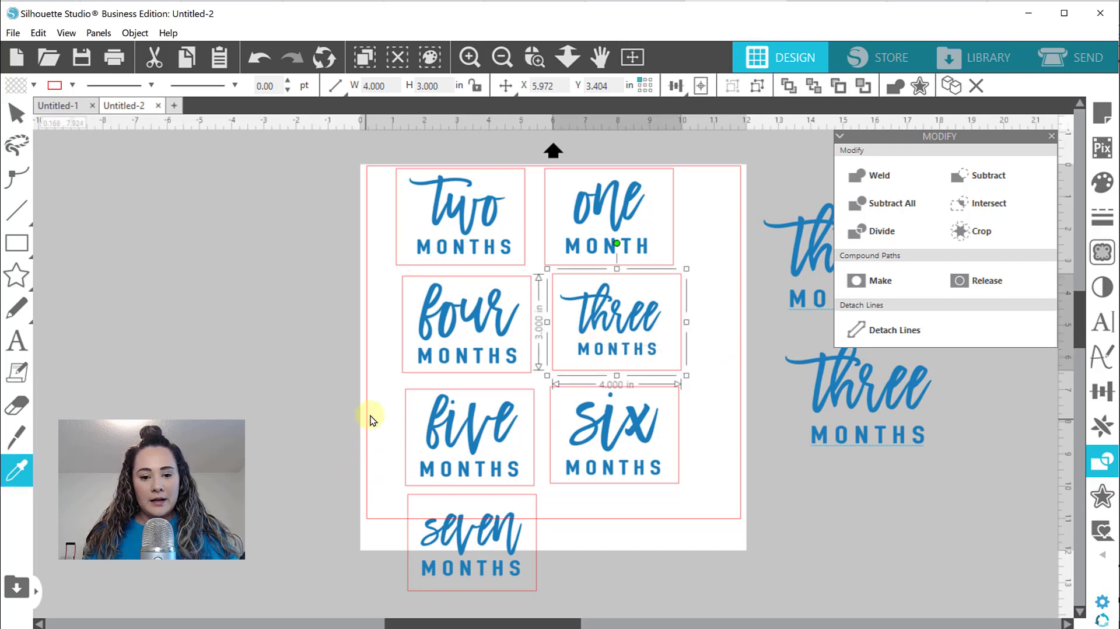
# Group the "five MONTHS", "six MONTHS" and "seven MONTHS" lettering each with its own card outline, then clear the selection.
pyautogui.click(481, 457)
pyautogui.click(608, 461)
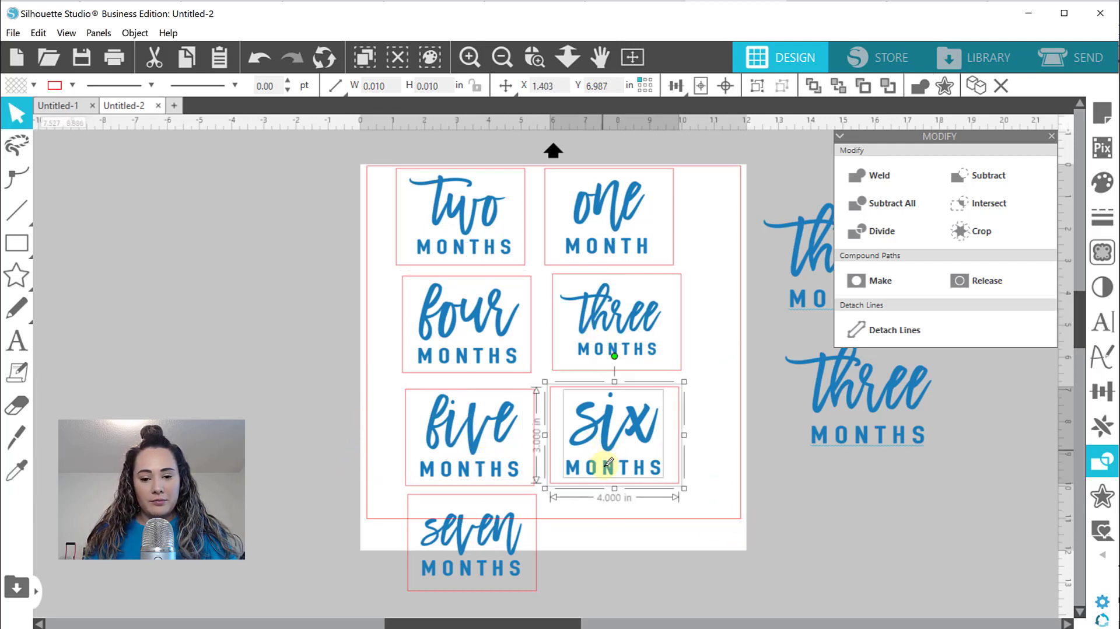
pyautogui.hotkey('ctrl', 'g')
pyautogui.moveTo(360, 520); pyautogui.dragTo(485, 589)
pyautogui.hotkey('ctrl', 'g')
pyautogui.click(325, 371)
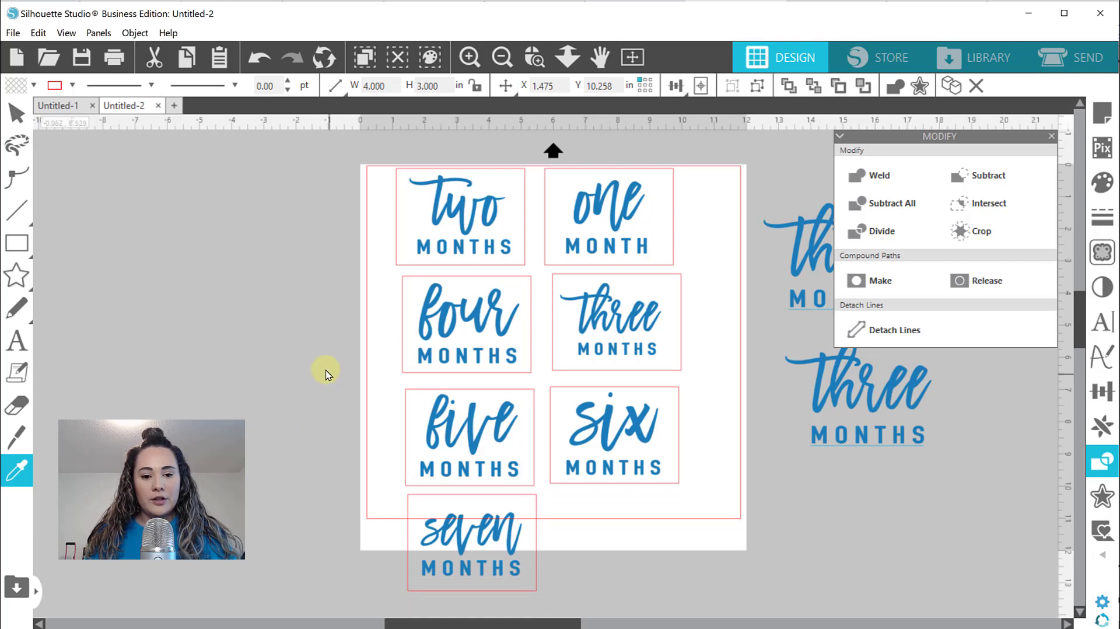
pyautogui.press('v')
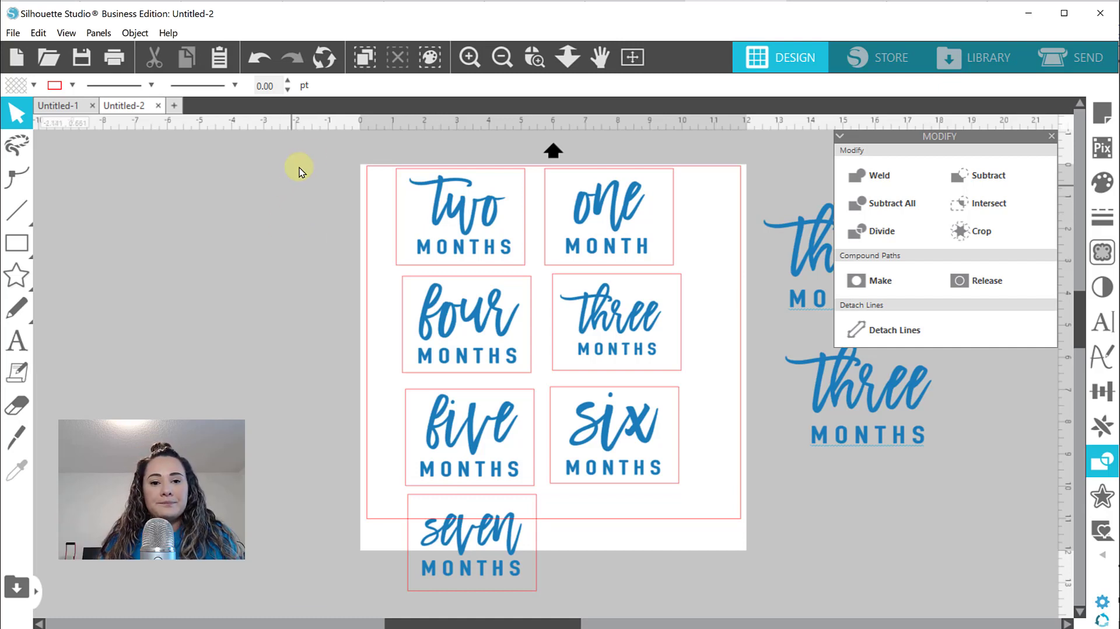
# Select all seven grouped cards, start saving only that selection to the hard drive, and choose the output file type.
pyautogui.moveTo(313, 147); pyautogui.dragTo(619, 544)
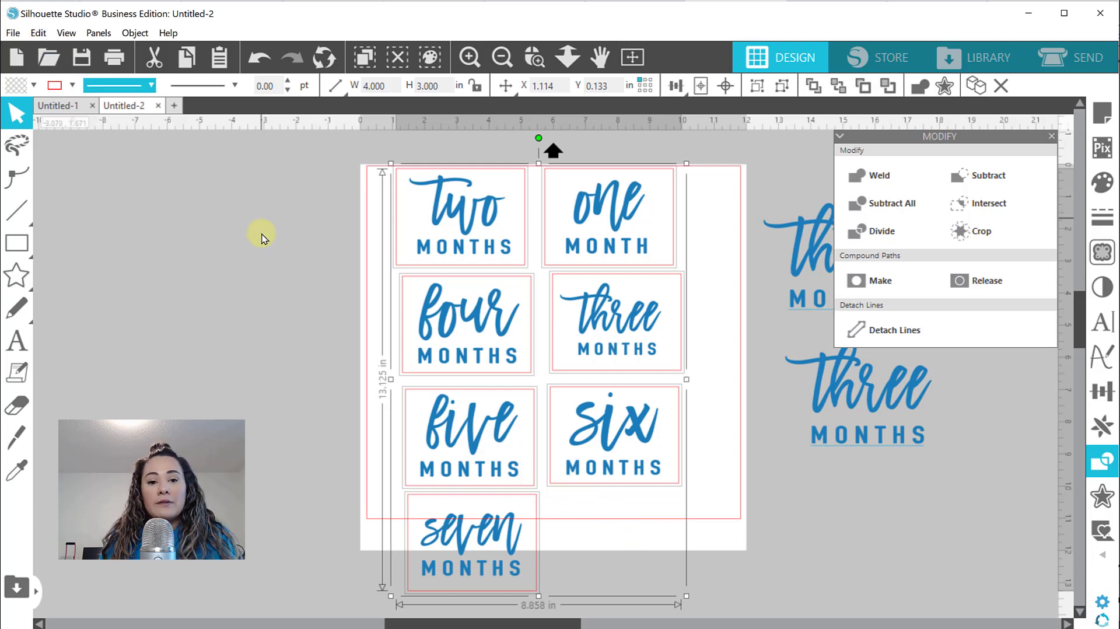
pyautogui.moveTo(310, 162); pyautogui.dragTo(650, 565)
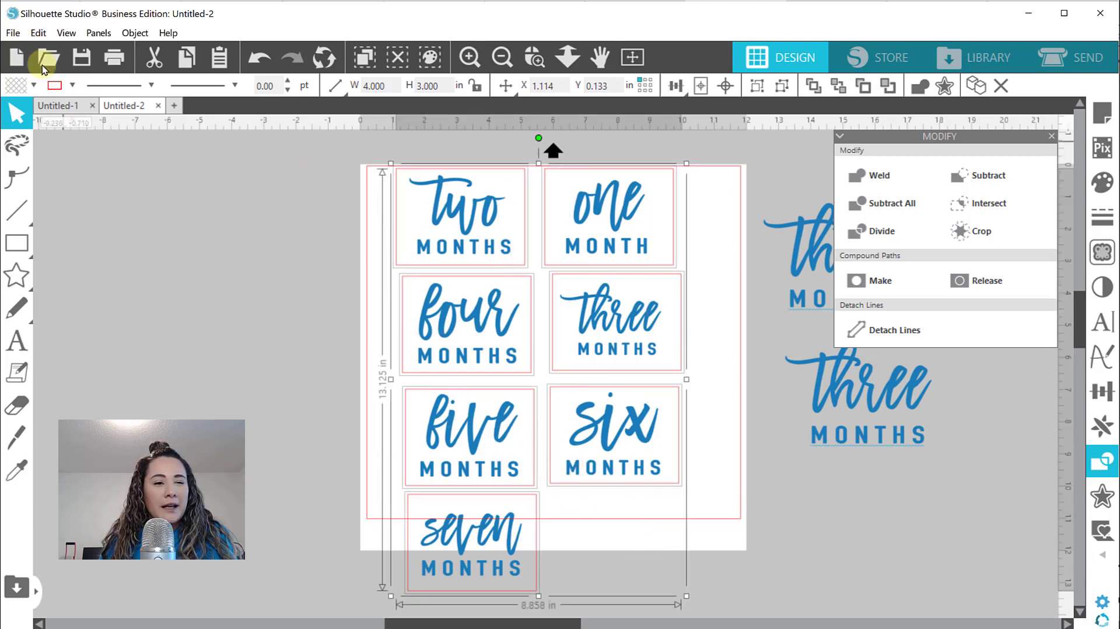
pyautogui.click(13, 33)
pyautogui.moveTo(81, 198)
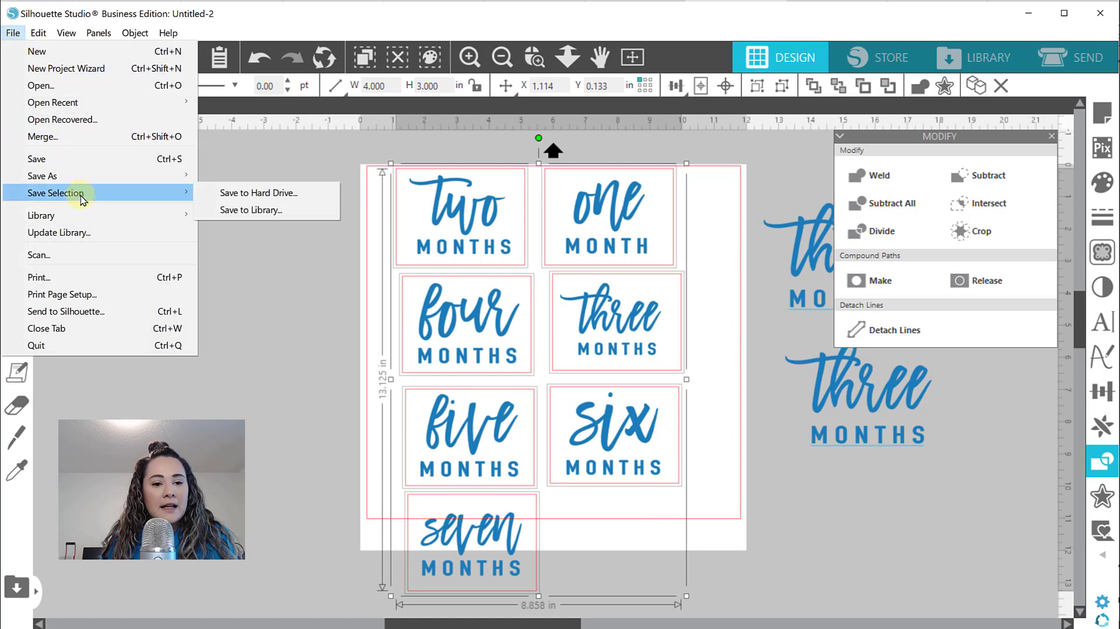
pyautogui.click(205, 198)
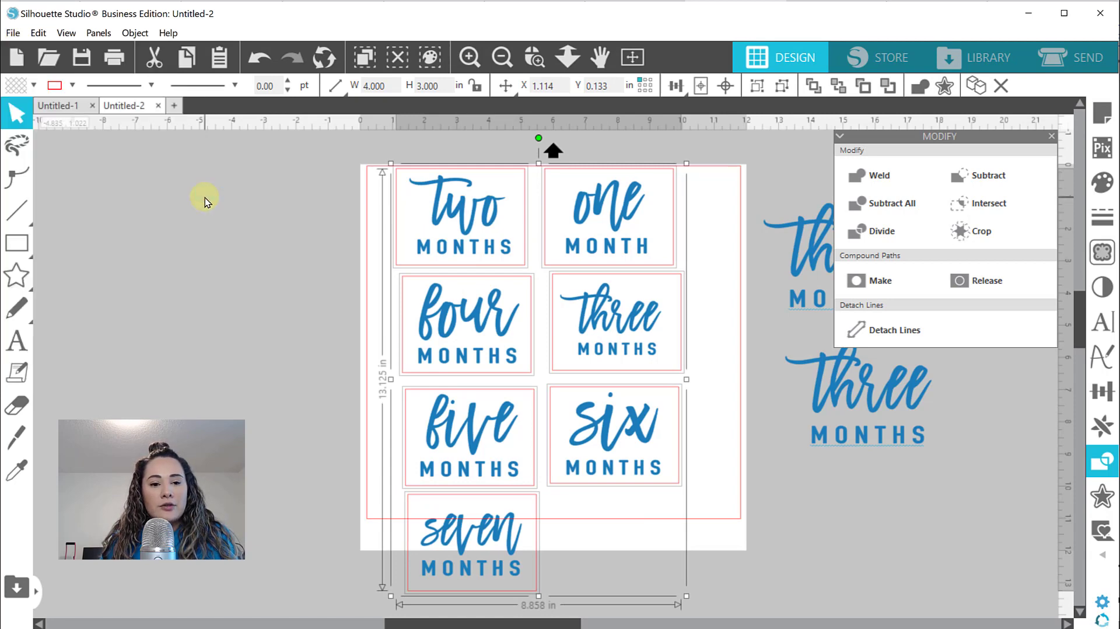
pyautogui.click(217, 354)
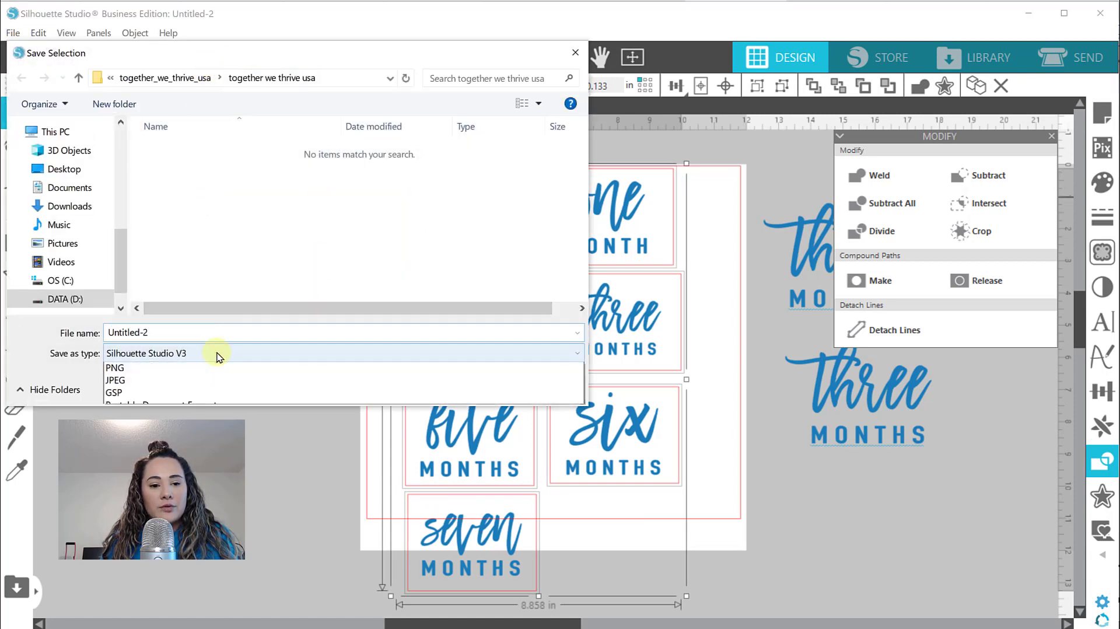
pyautogui.click(151, 387)
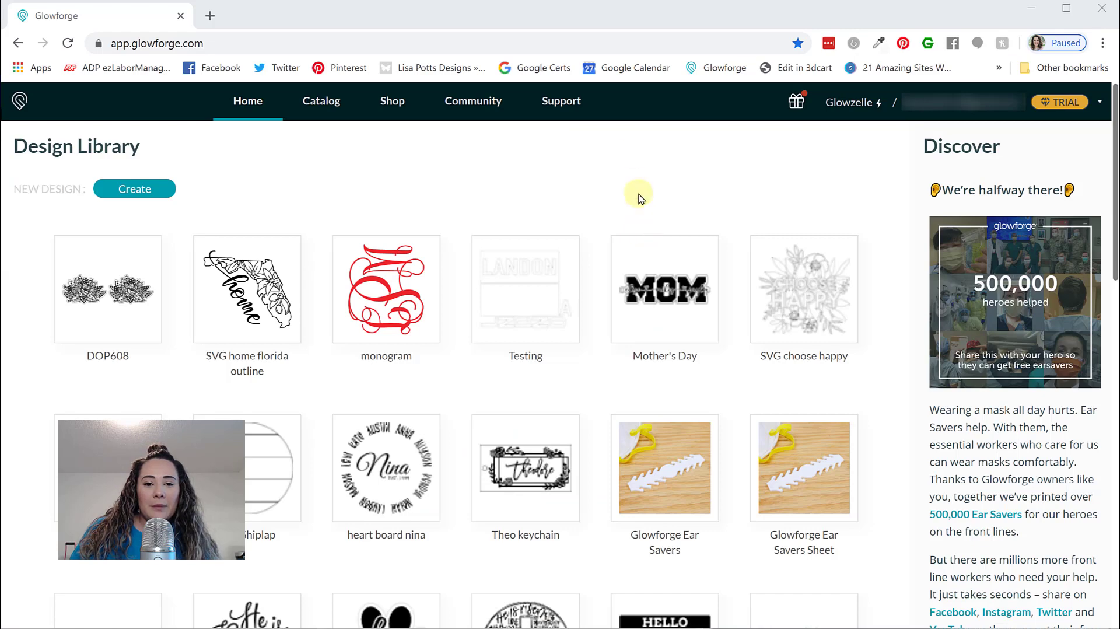
# In the Glowforge web app, create a new design by uploading the SVG file "KJ Signs".
pyautogui.moveTo(537, 268)
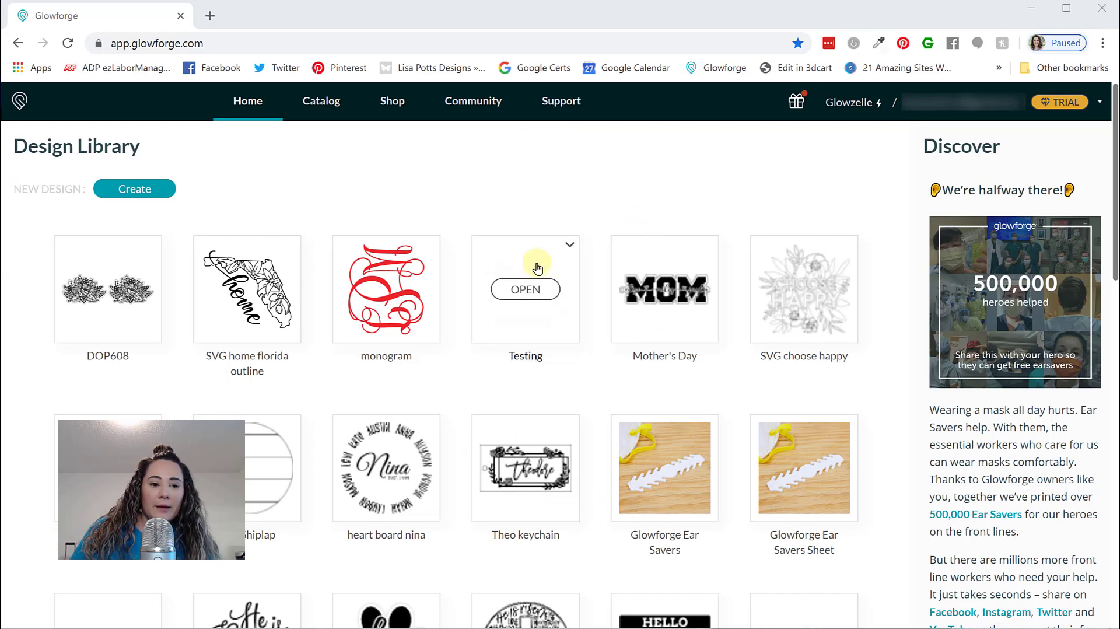
pyautogui.click(132, 190)
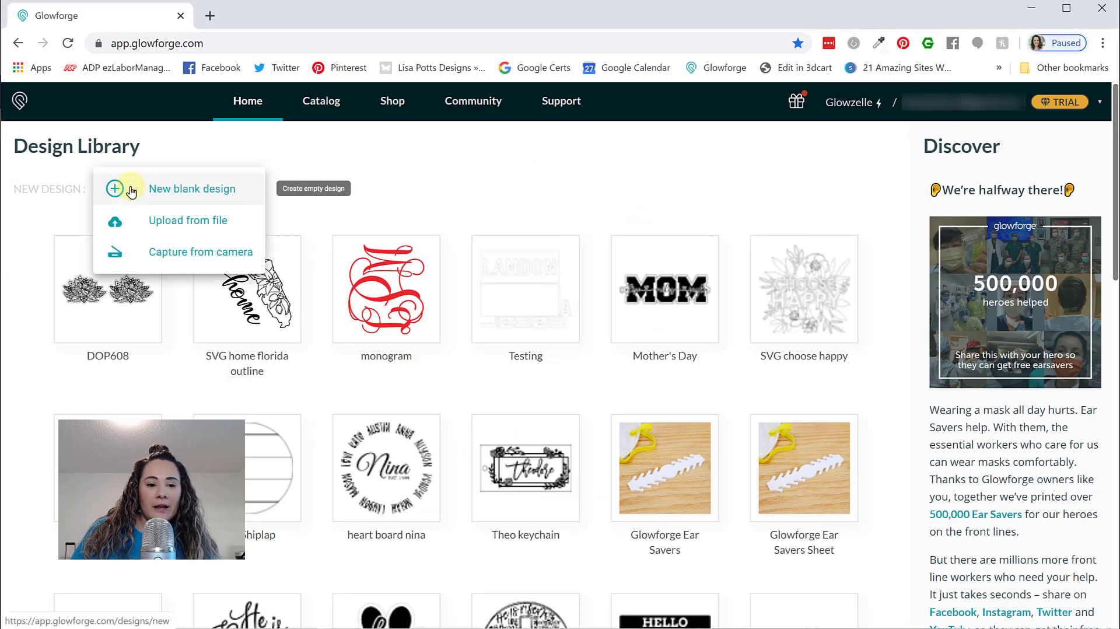
pyautogui.click(165, 227)
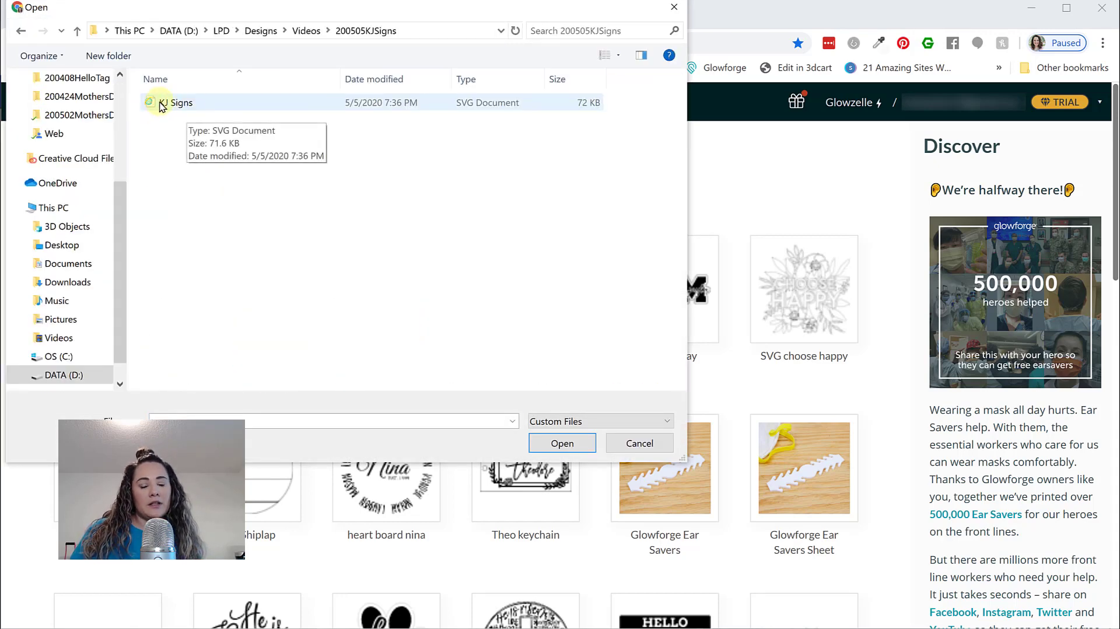
pyautogui.click(188, 108)
pyautogui.click(550, 444)
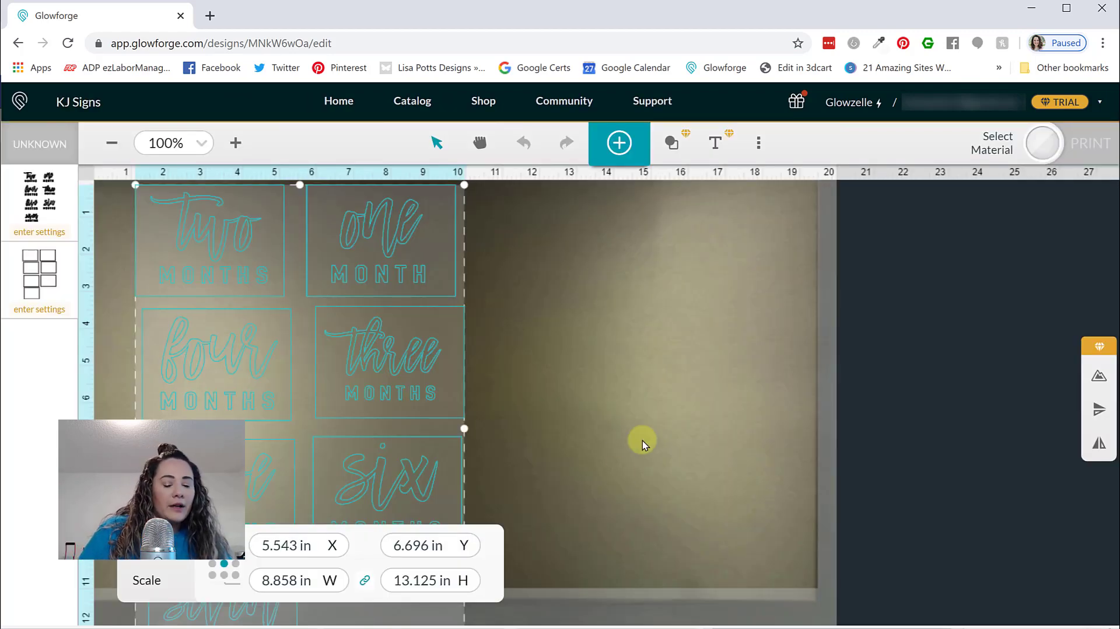
# Select the whole card artwork, move it toward the middle of the bed and rotate it 90 degrees counterclockwise.
pyautogui.click(602, 457)
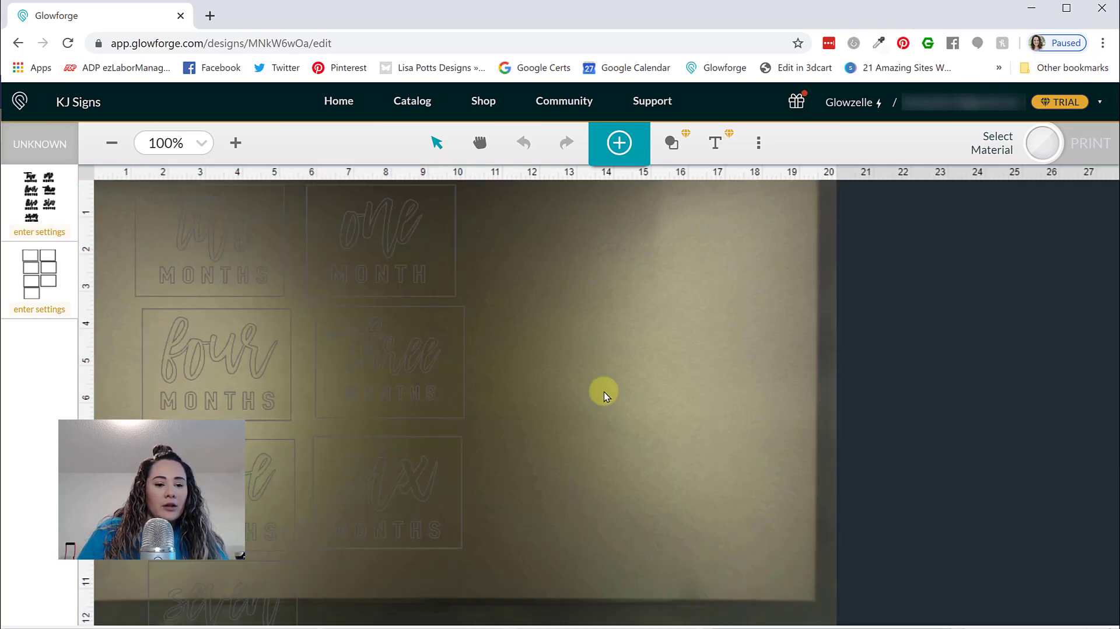
pyautogui.moveTo(114, 206); pyautogui.dragTo(494, 624)
pyautogui.keyDown('shift'); pyautogui.click(295, 189); pyautogui.keyUp('shift')
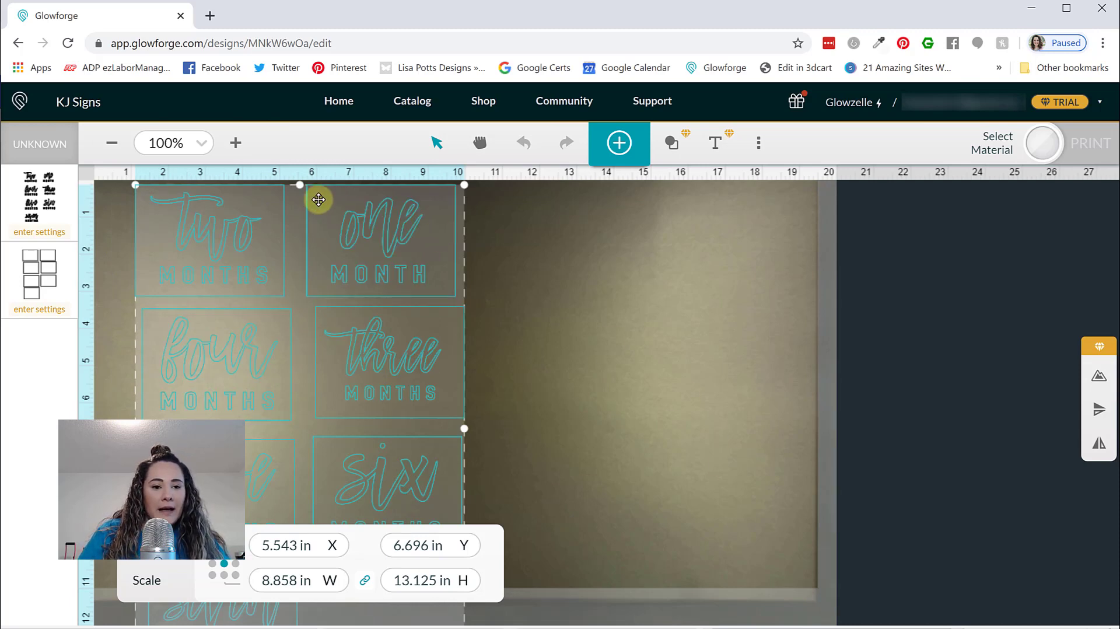
pyautogui.moveTo(319, 445); pyautogui.dragTo(531, 590)
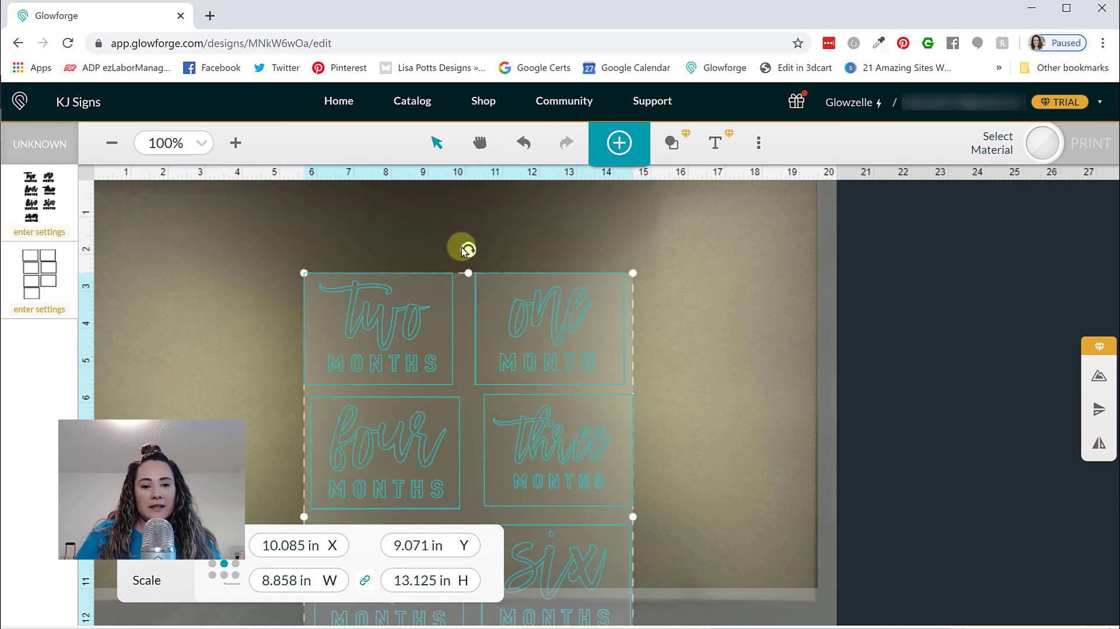
pyautogui.moveTo(468, 249); pyautogui.dragTo(265, 500)
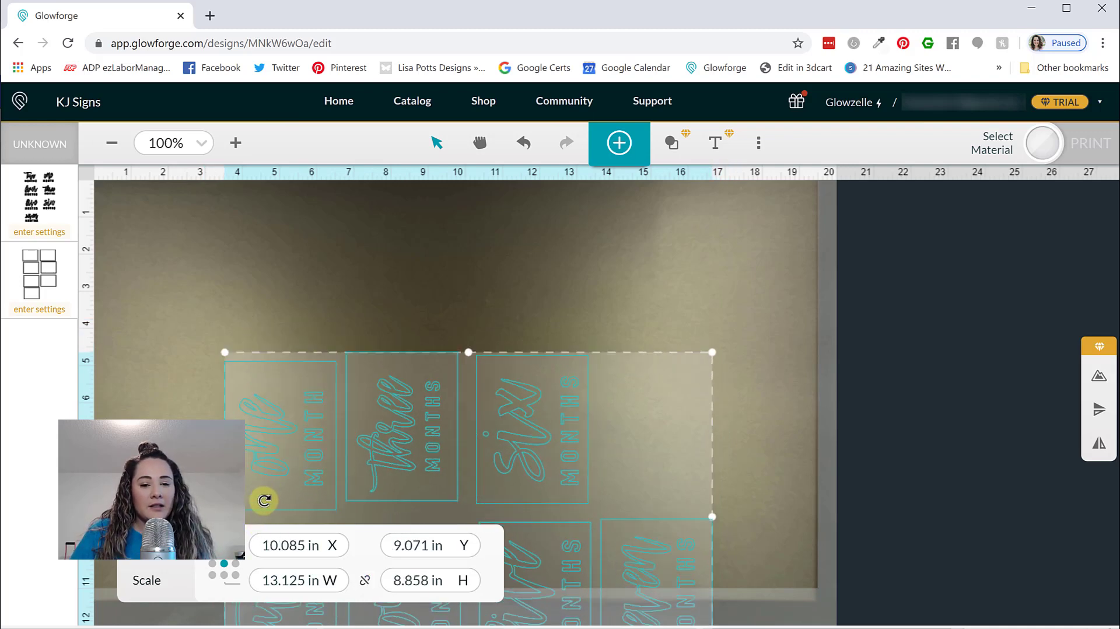
# Reselect all the rotated cards and move them to the upper-left area of the bed, at about X 7.064 in and Y 4.633 in.
pyautogui.click(217, 315)
pyautogui.moveTo(174, 260); pyautogui.dragTo(770, 627)
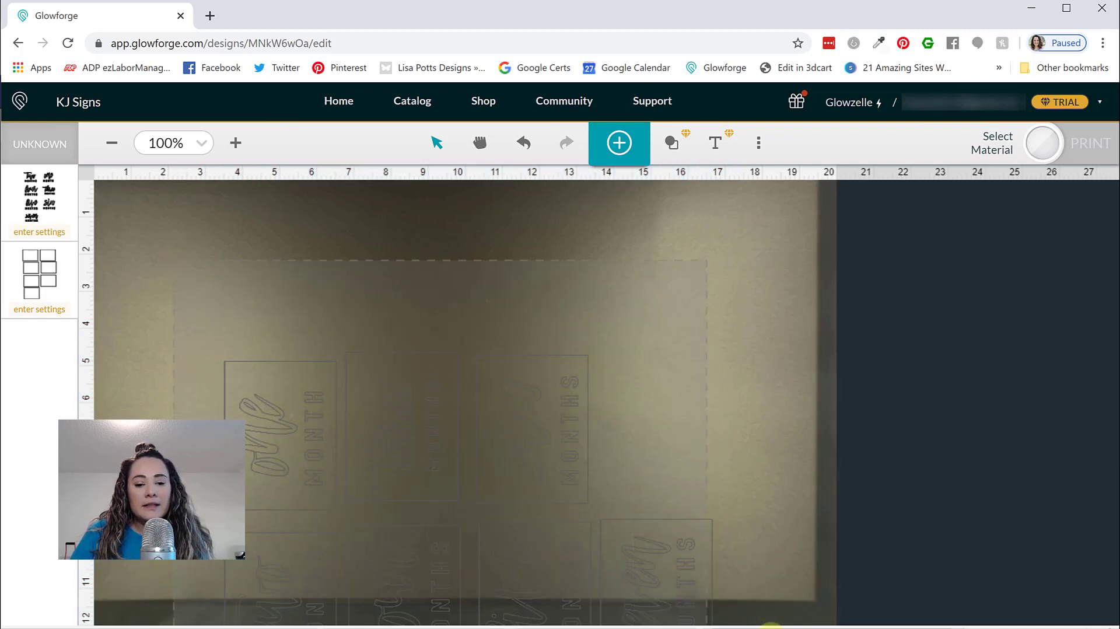
pyautogui.moveTo(657, 575); pyautogui.dragTo(540, 406)
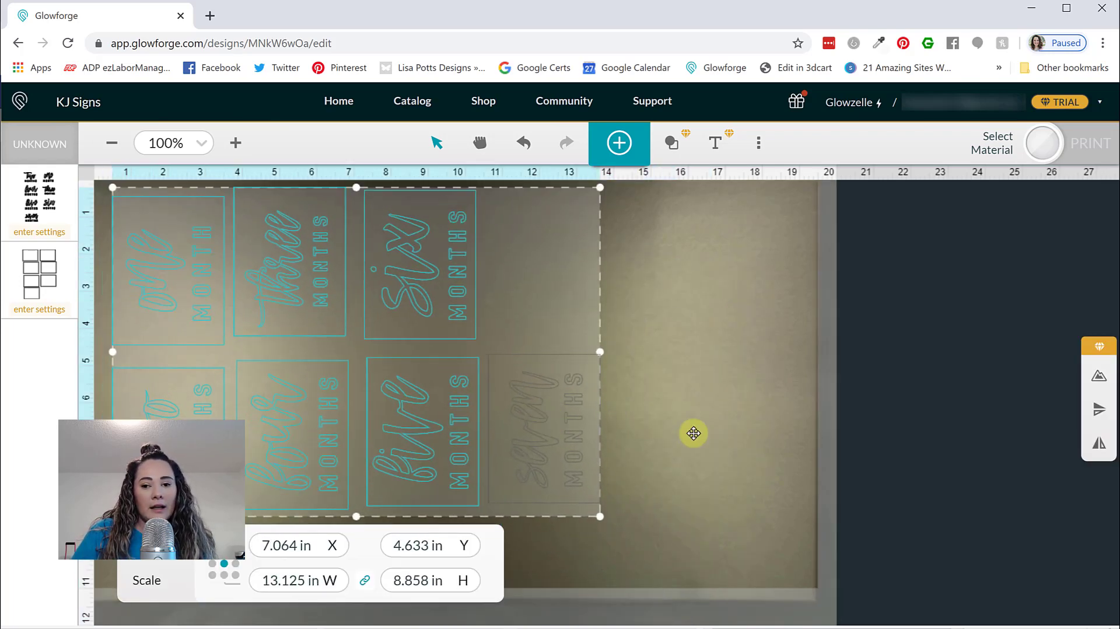
# Select the entire design and move it down near the bed's lower edge and slightly closer to its left edge.
pyautogui.scroll(3, 700, 432)
pyautogui.scroll(-6, 718, 429)
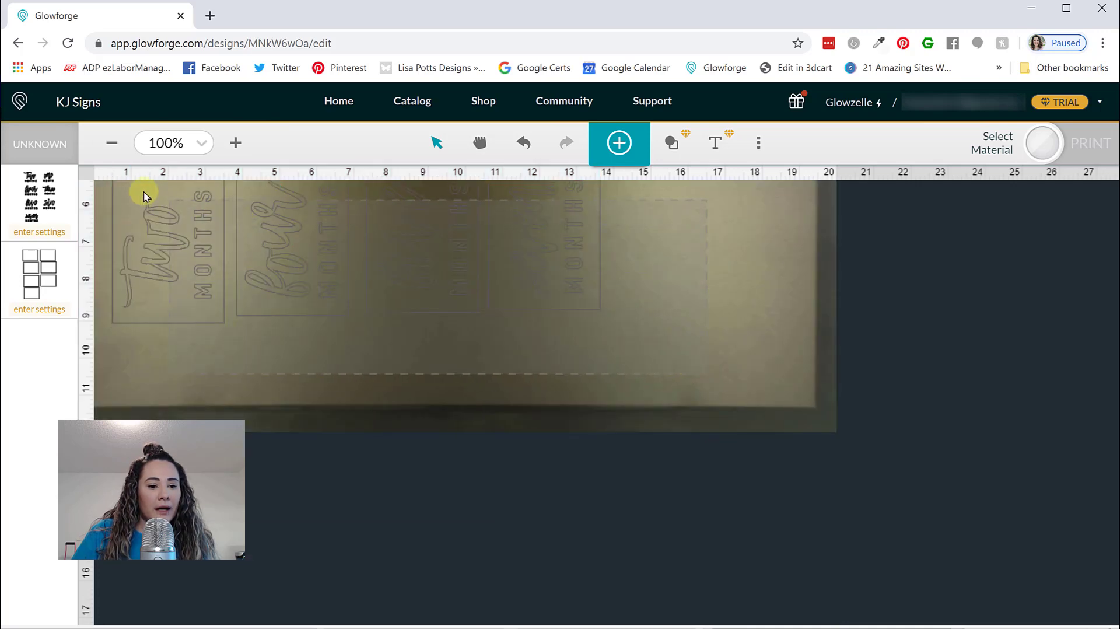
pyautogui.click(689, 352)
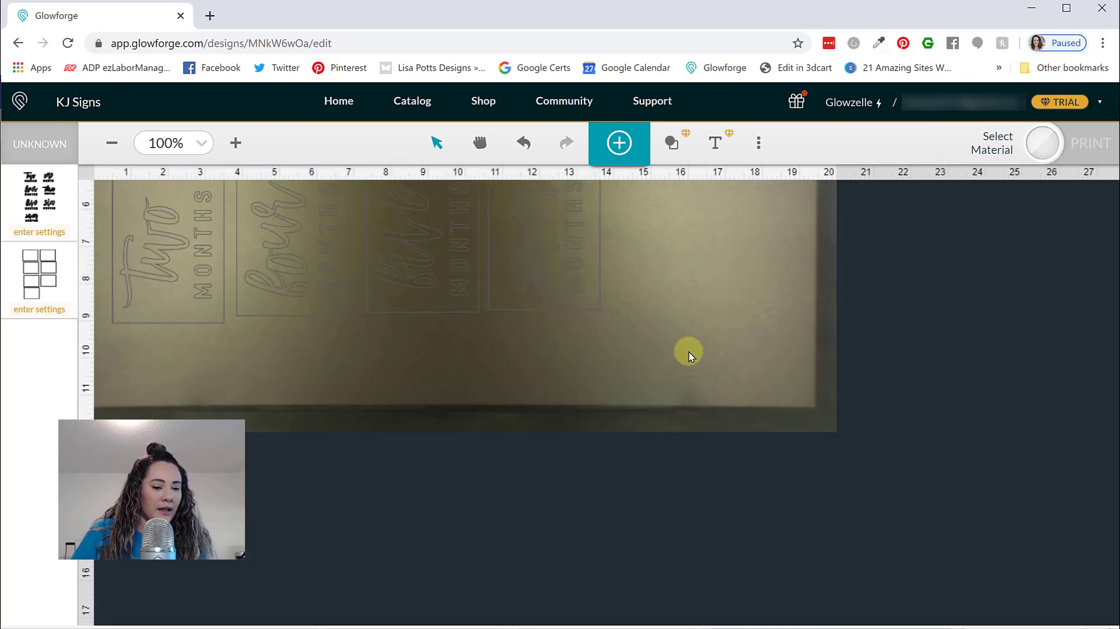
pyautogui.hotkey('ctrl', 'a')
pyautogui.moveTo(205, 283); pyautogui.dragTo(195, 348)
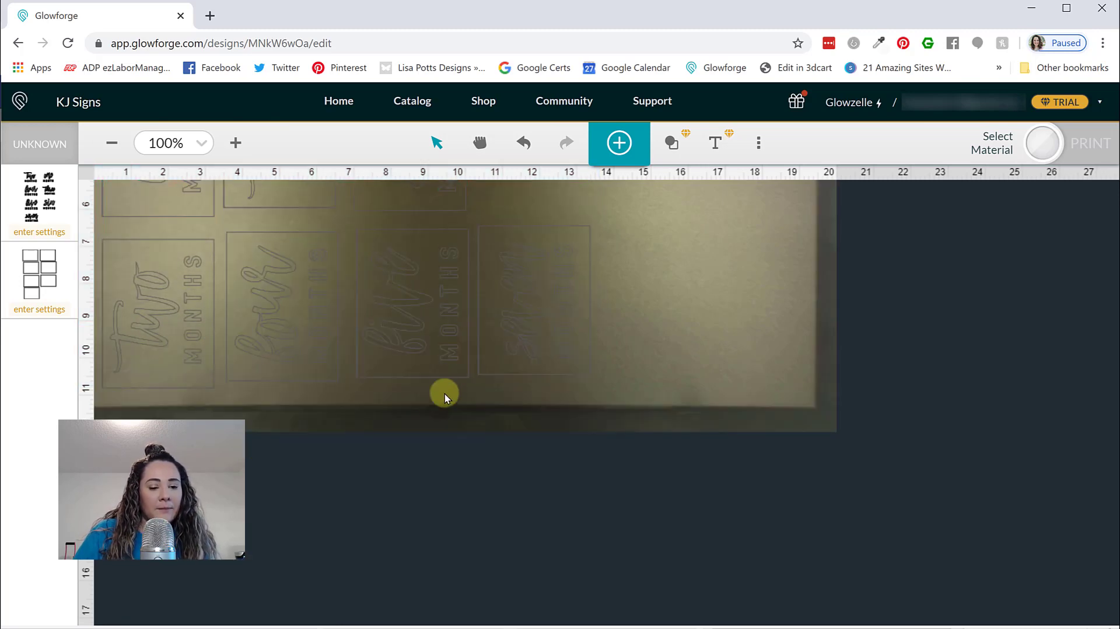
# Nudge the "one MONTH" card straight down against the "two MONTHS" card, to a Y position of about 4.742 in.
pyautogui.scroll(-6, 445, 393)
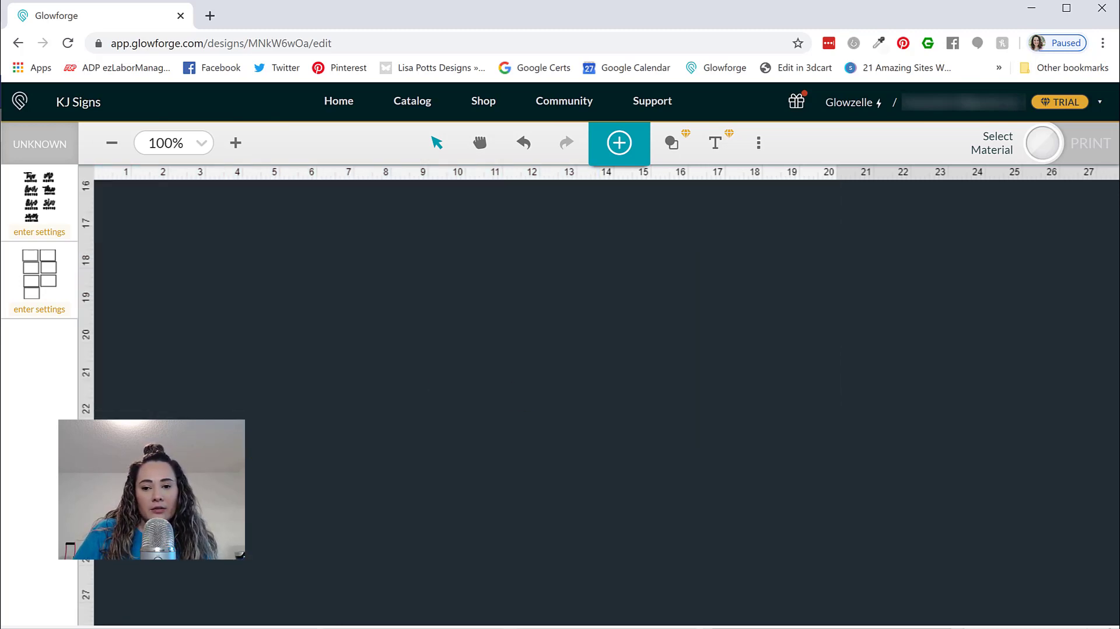
pyautogui.scroll(6, 586, 273)
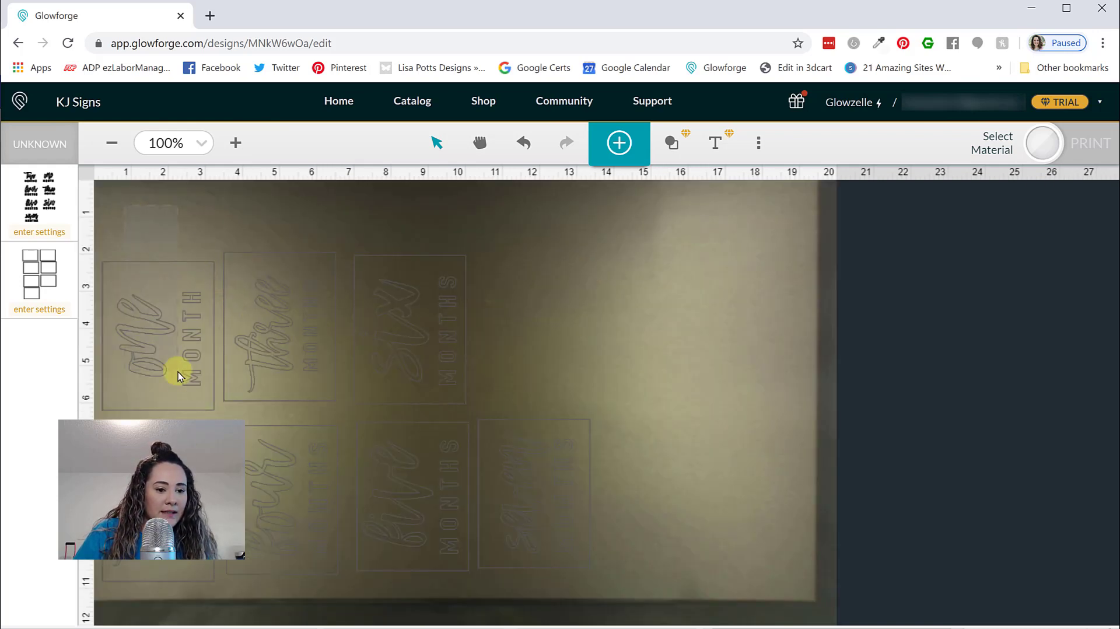
pyautogui.click(179, 374)
pyautogui.press('Down')
pyautogui.press('Down')
pyautogui.press('Down')
pyautogui.press('Down')
pyautogui.press('Down')
pyautogui.press('Down')
pyautogui.press('Down')
pyautogui.press('Down')
pyautogui.press('Down')
pyautogui.press('Down')
pyautogui.press('Down')
pyautogui.press('Down')
pyautogui.press('Down')
pyautogui.press('Down')
pyautogui.press('Down')
pyautogui.press('Down')
pyautogui.press('Down')
pyautogui.press('Down')
pyautogui.press('Down')
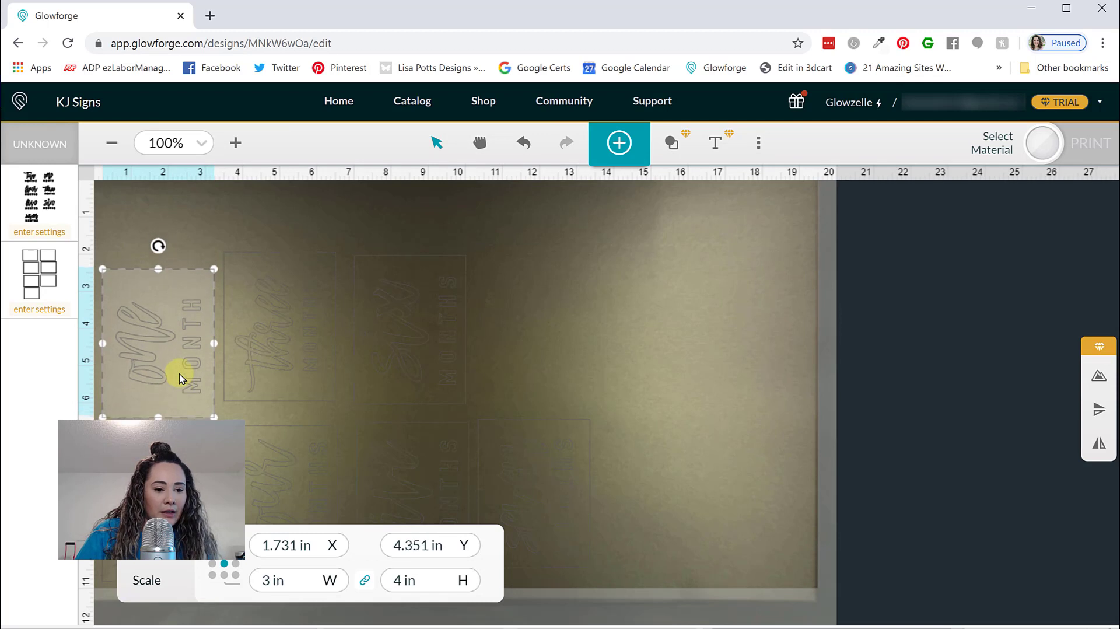
pyautogui.moveTo(179, 374); pyautogui.dragTo(180, 376)
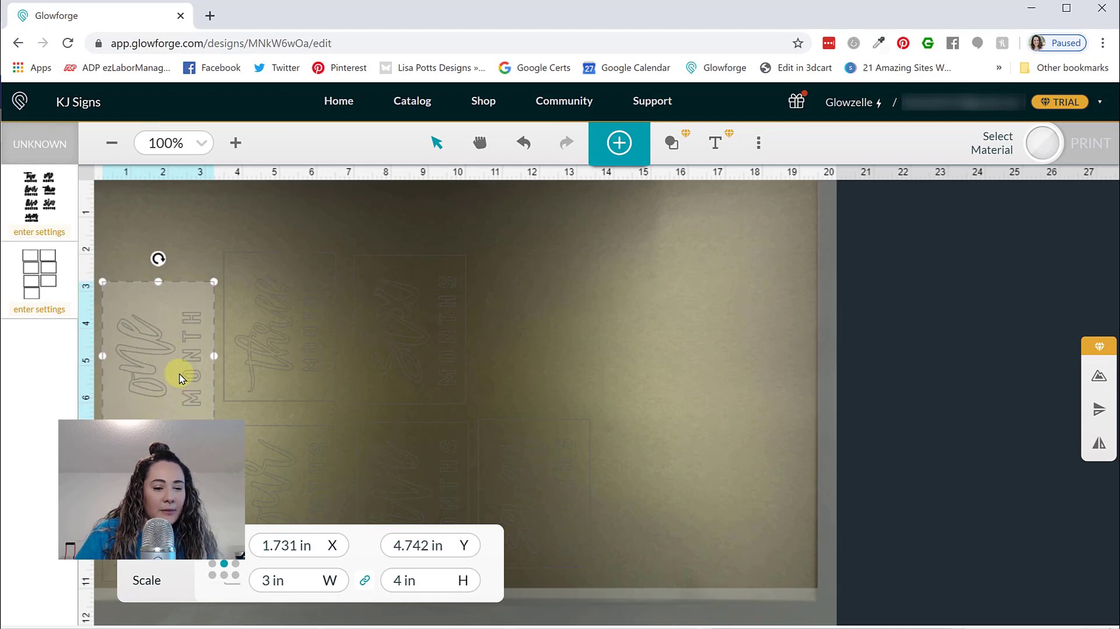